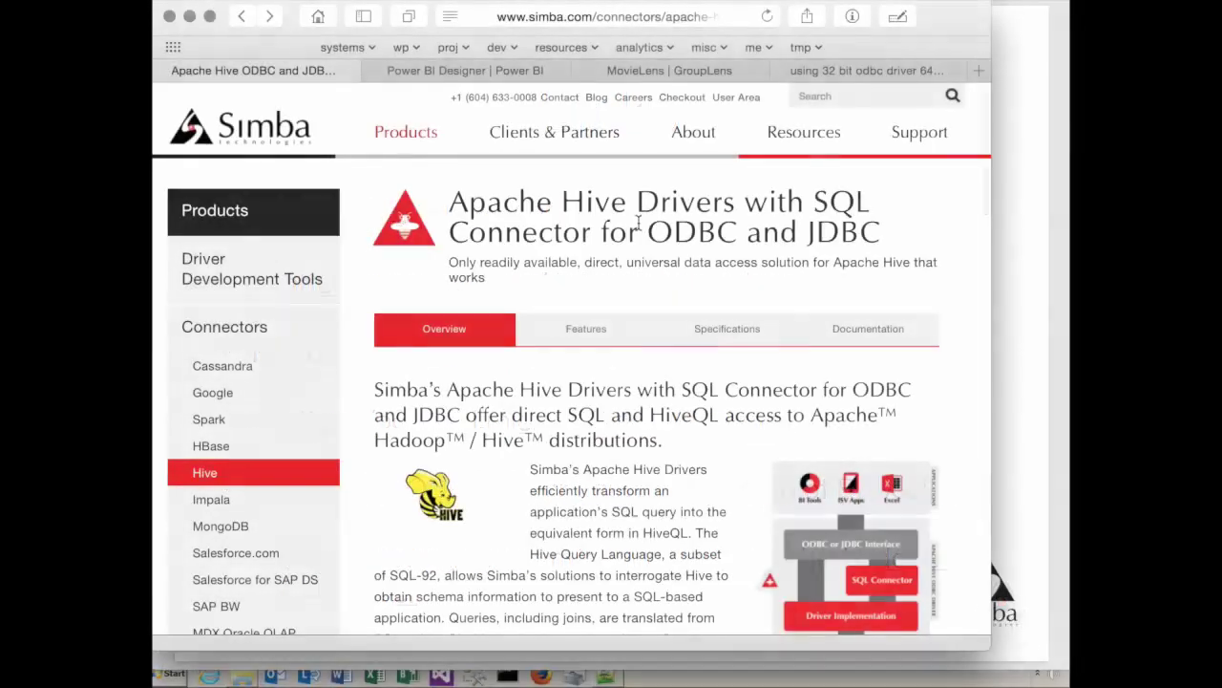
Step: Confirm Desktop Windows as the operating system in the Hive driver FREE Trial box
{"action": "scroll", "coordinate": [621, 395], "scroll_direction": "down", "scroll_amount": 10}
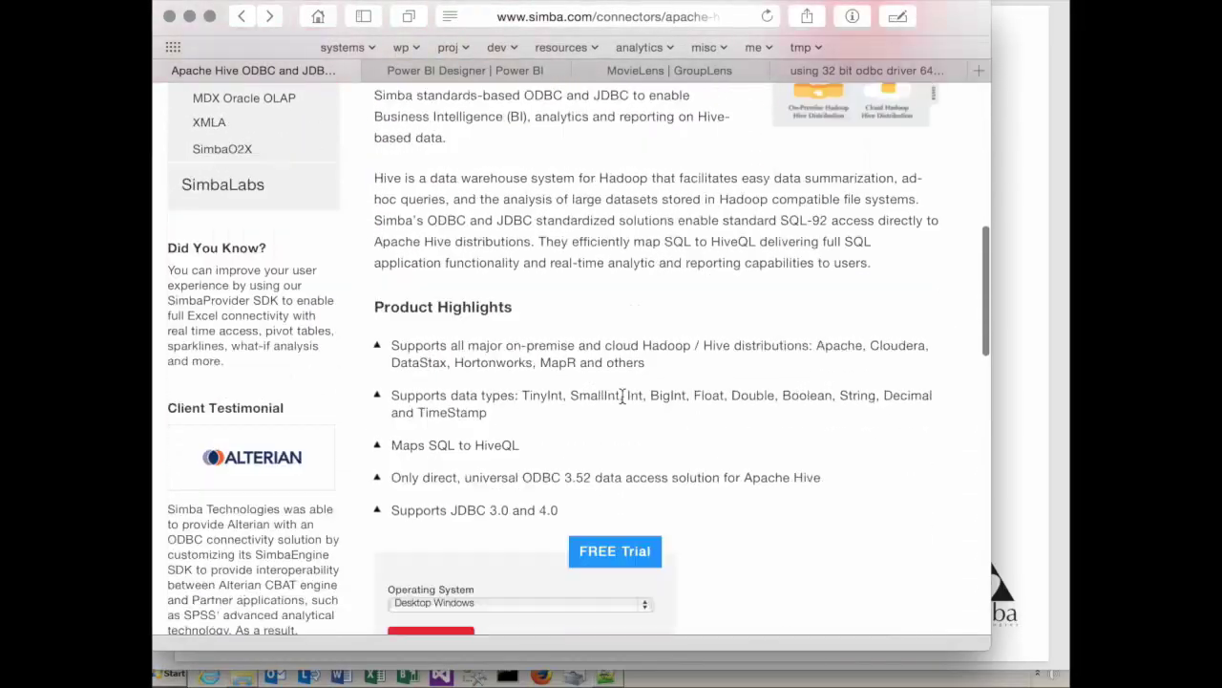
{"action": "scroll", "coordinate": [621, 395], "scroll_direction": "down", "scroll_amount": 5}
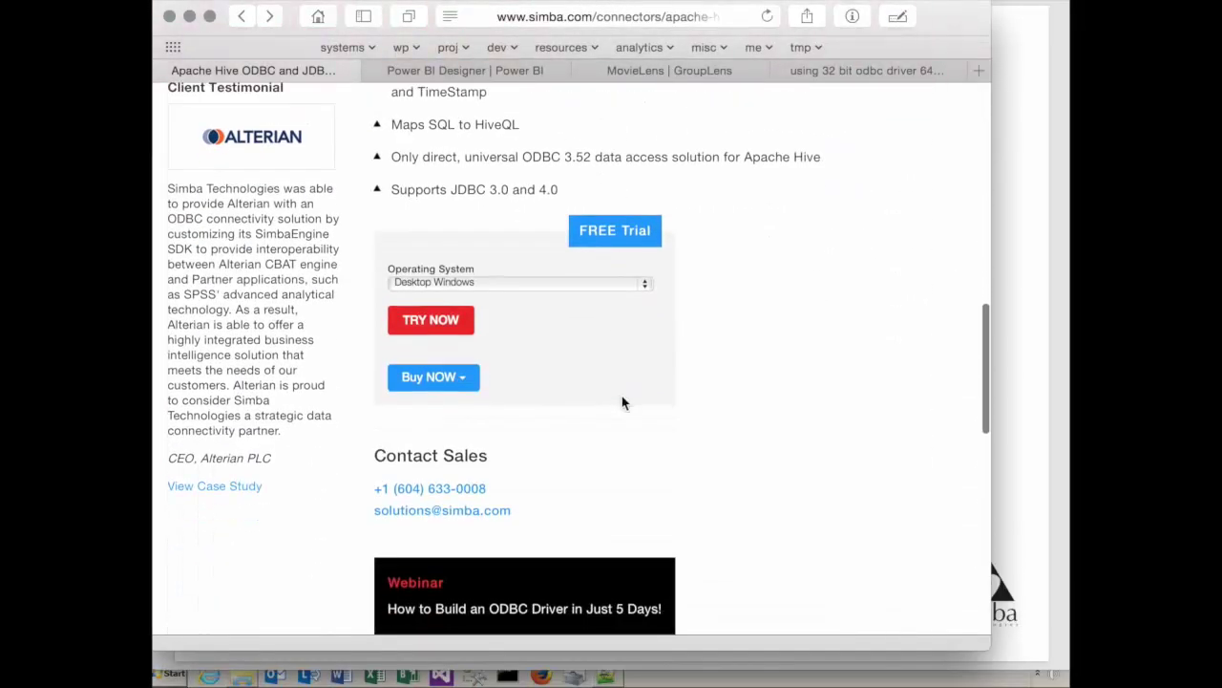
{"action": "left_click", "coordinate": [589, 284]}
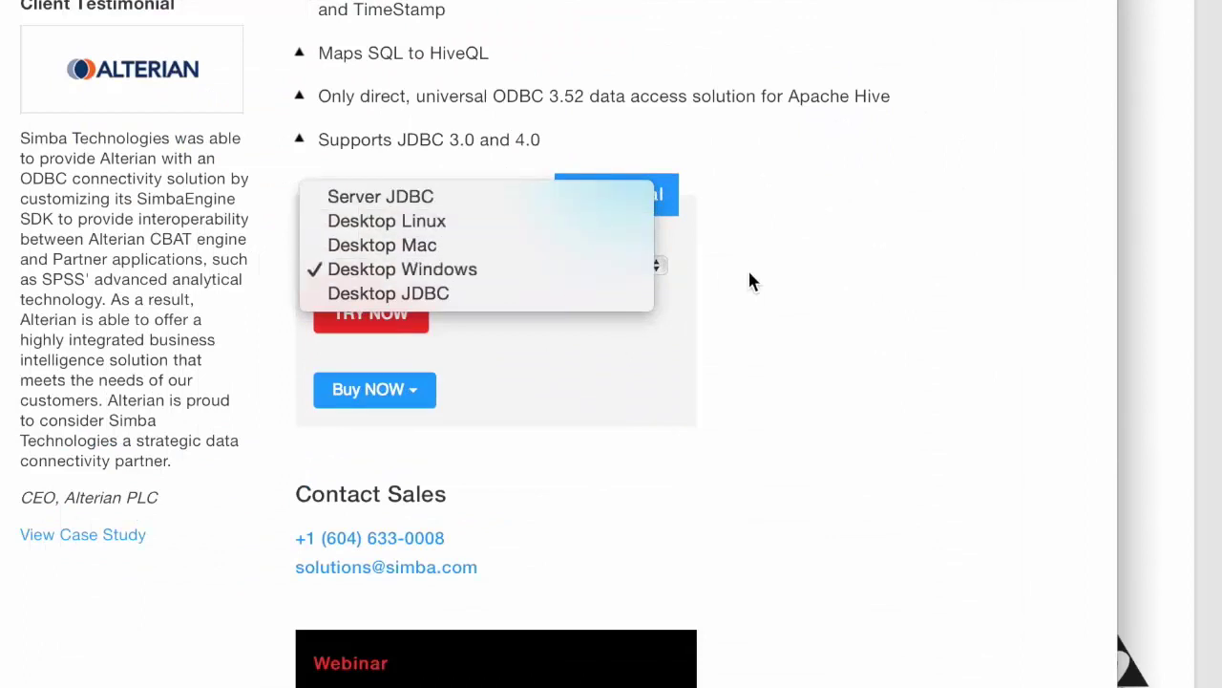
{"action": "left_click", "coordinate": [748, 409]}
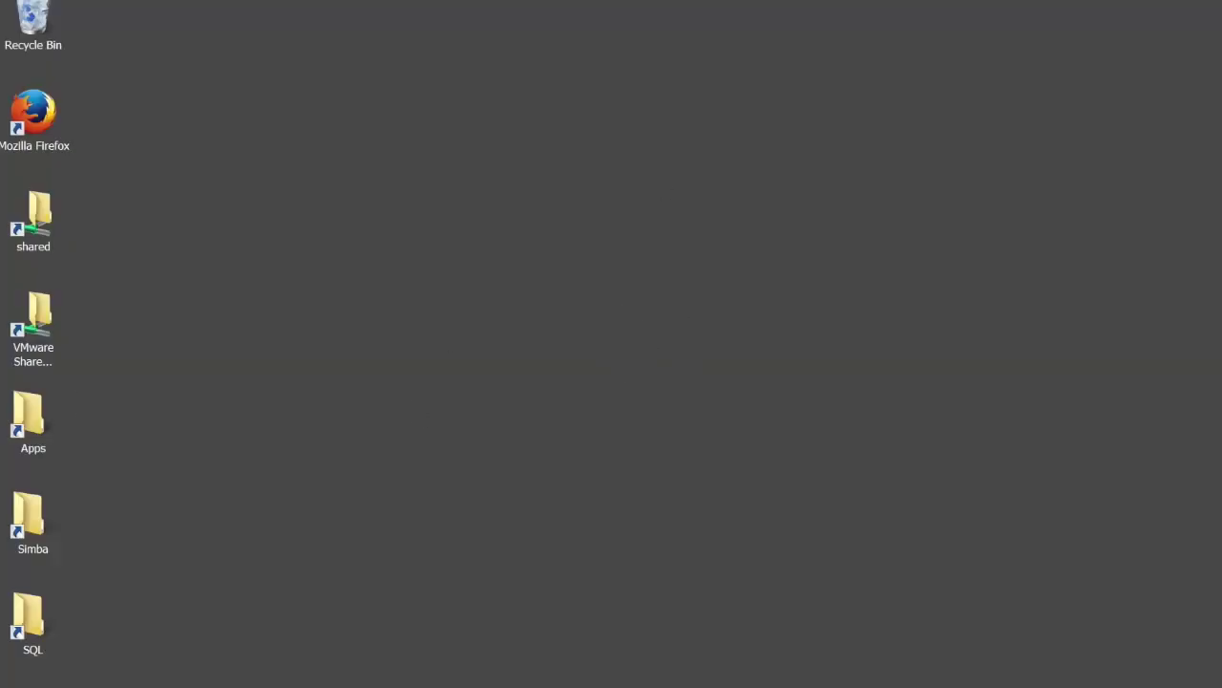
{"action": "key", "text": "alt+Tab"}
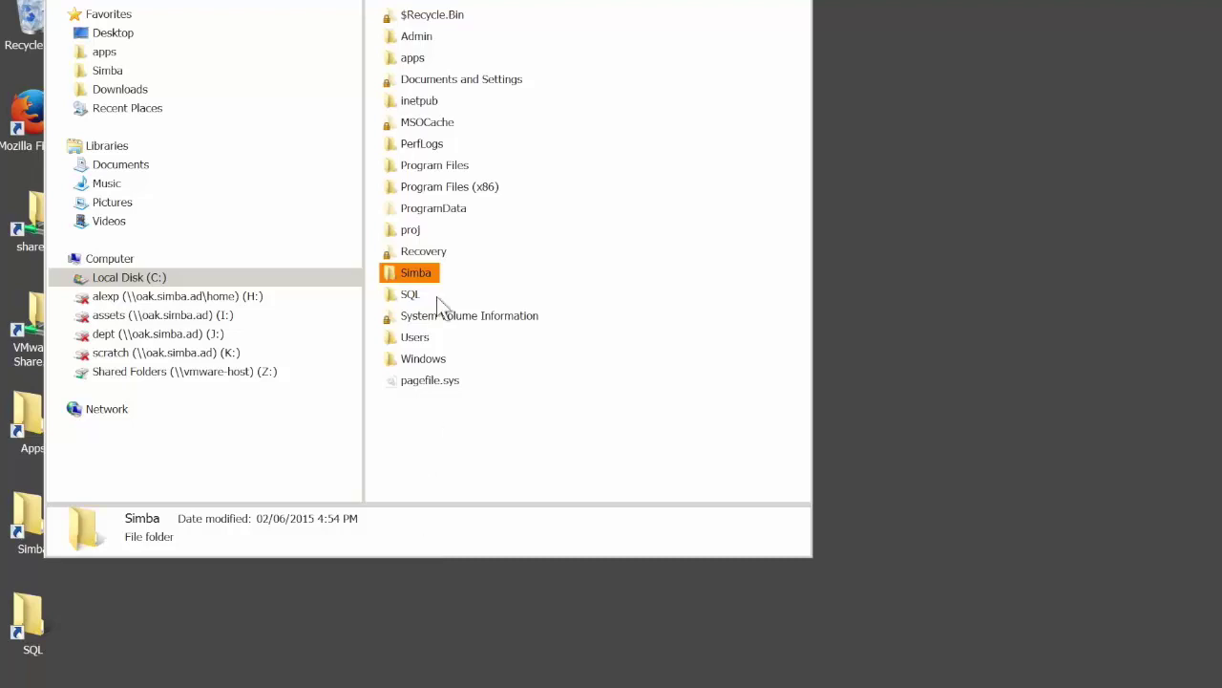
{"action": "mouse_move", "coordinate": [416, 274]}
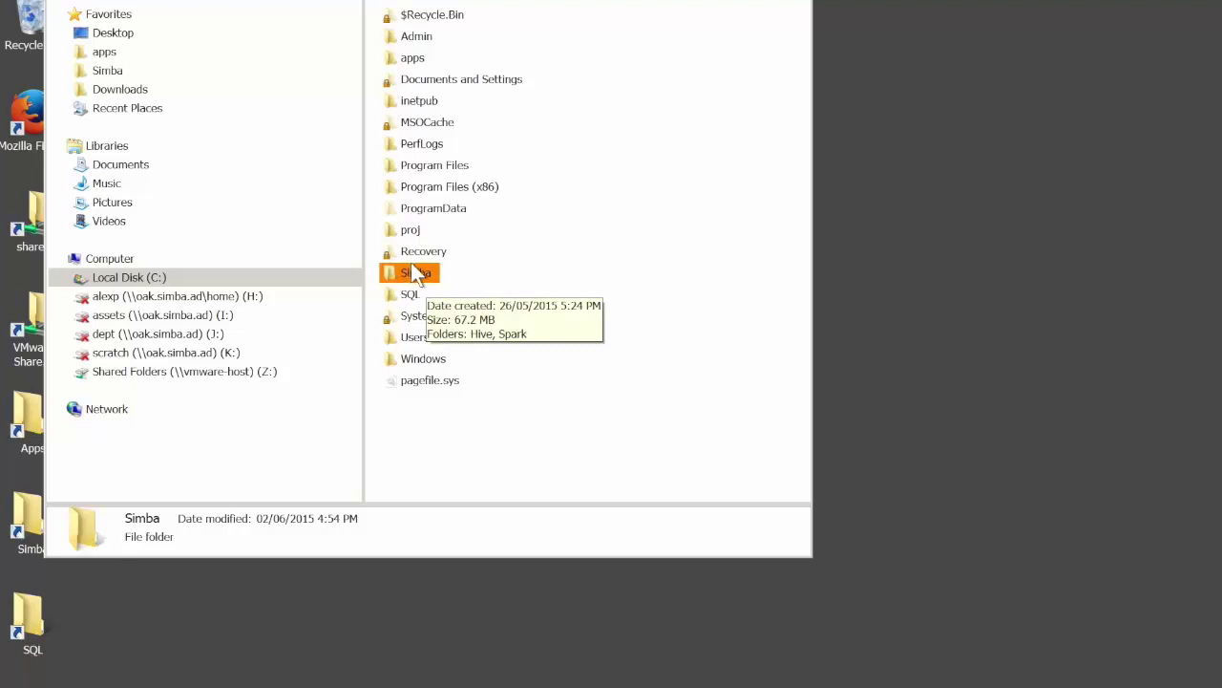
{"action": "double_click", "coordinate": [413, 274]}
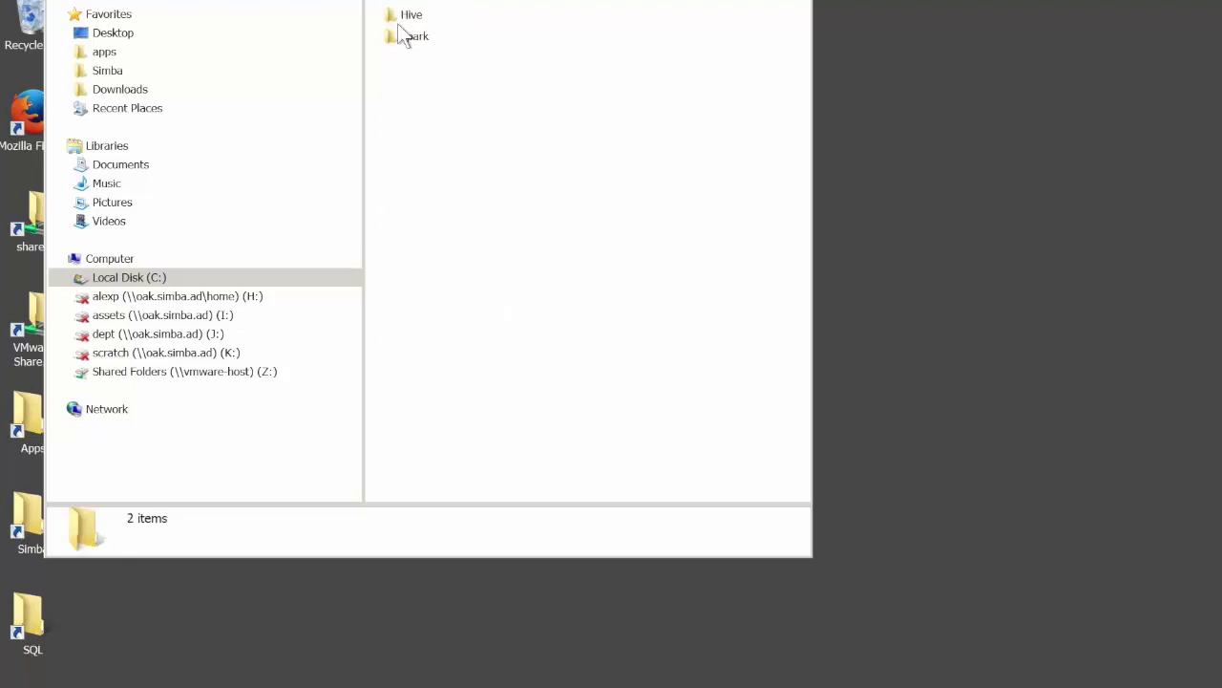
{"action": "double_click", "coordinate": [410, 15]}
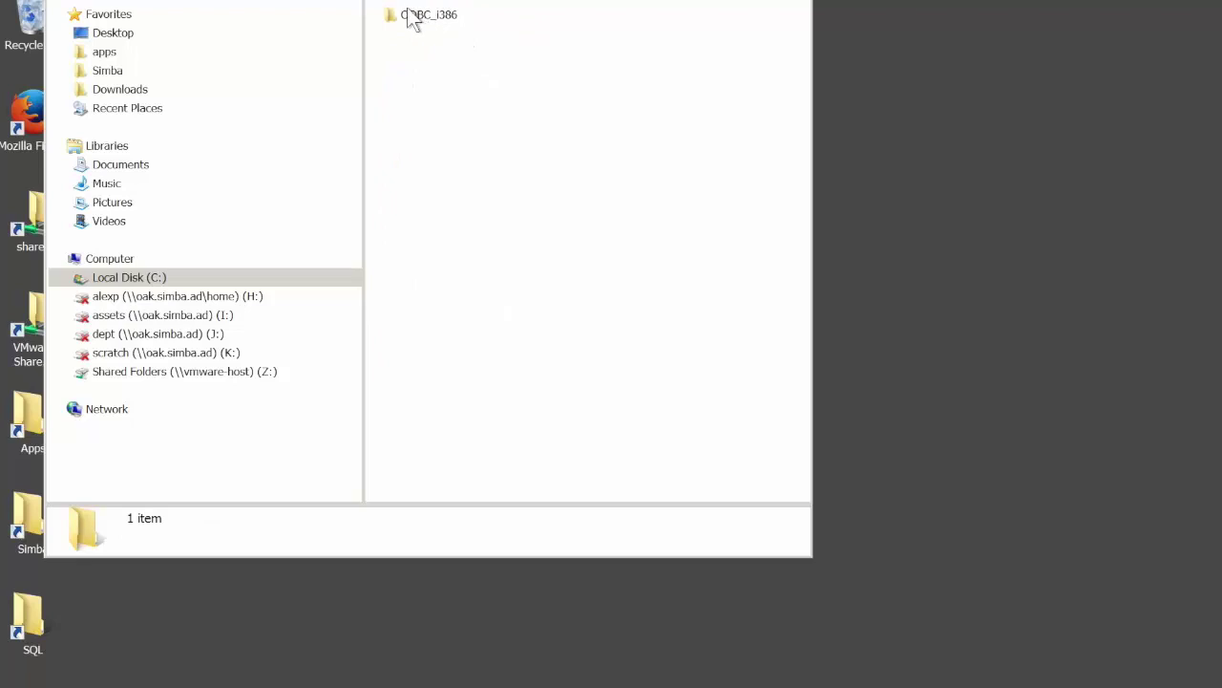
{"action": "double_click", "coordinate": [426, 18]}
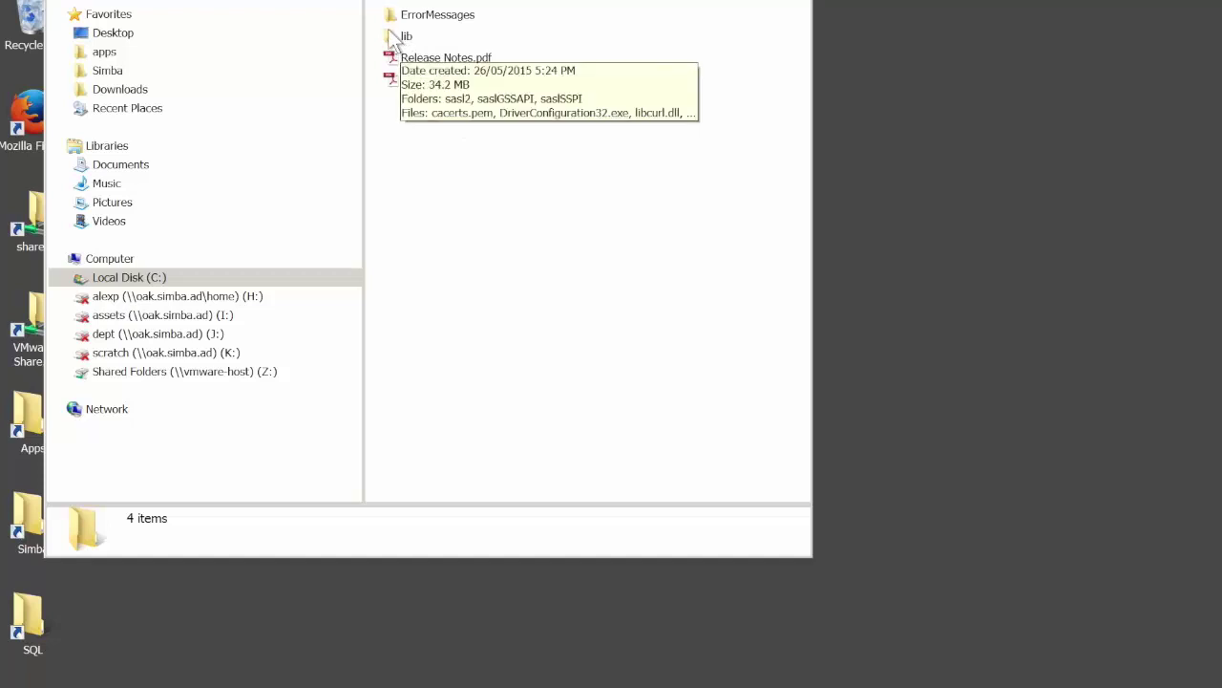
{"action": "double_click", "coordinate": [394, 39]}
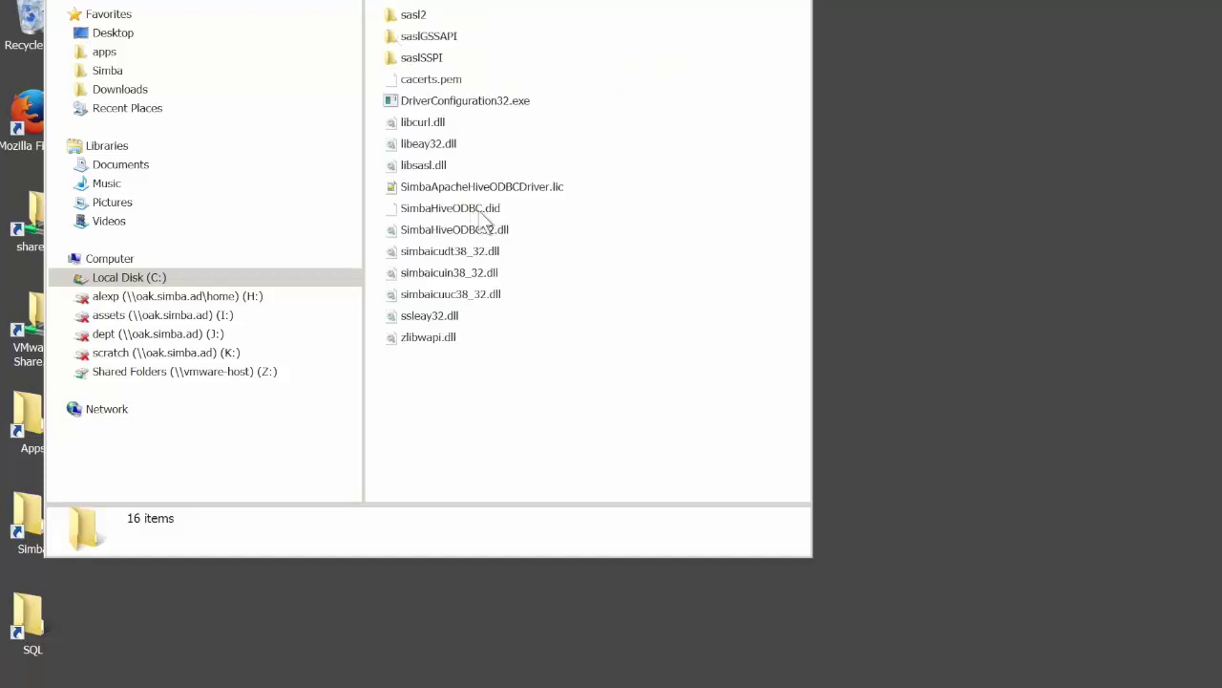
{"action": "left_click", "coordinate": [511, 187]}
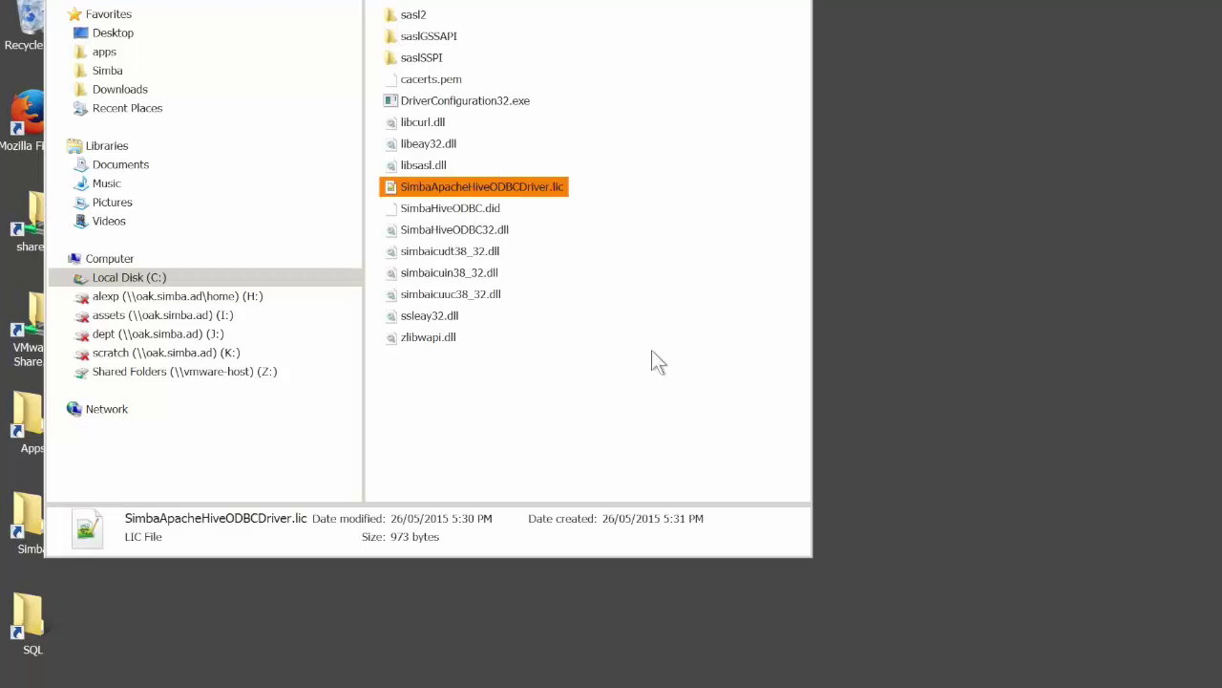
{"action": "left_click", "coordinate": [482, 232]}
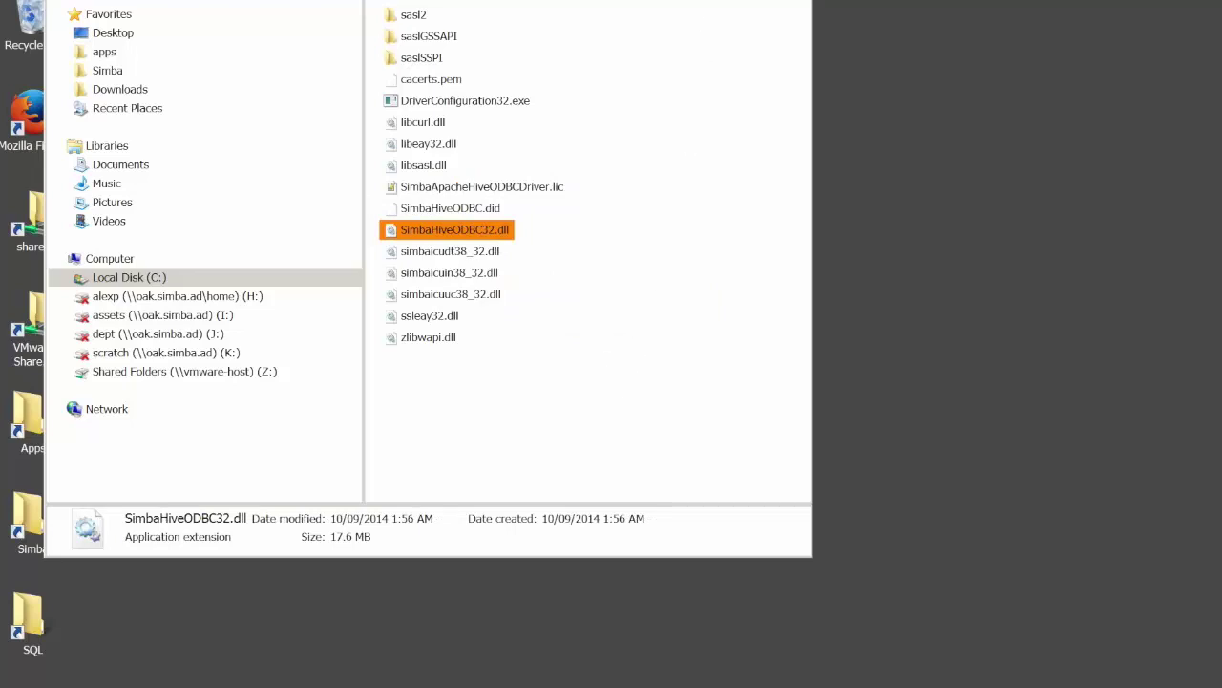
{"action": "key", "text": "alt+F4"}
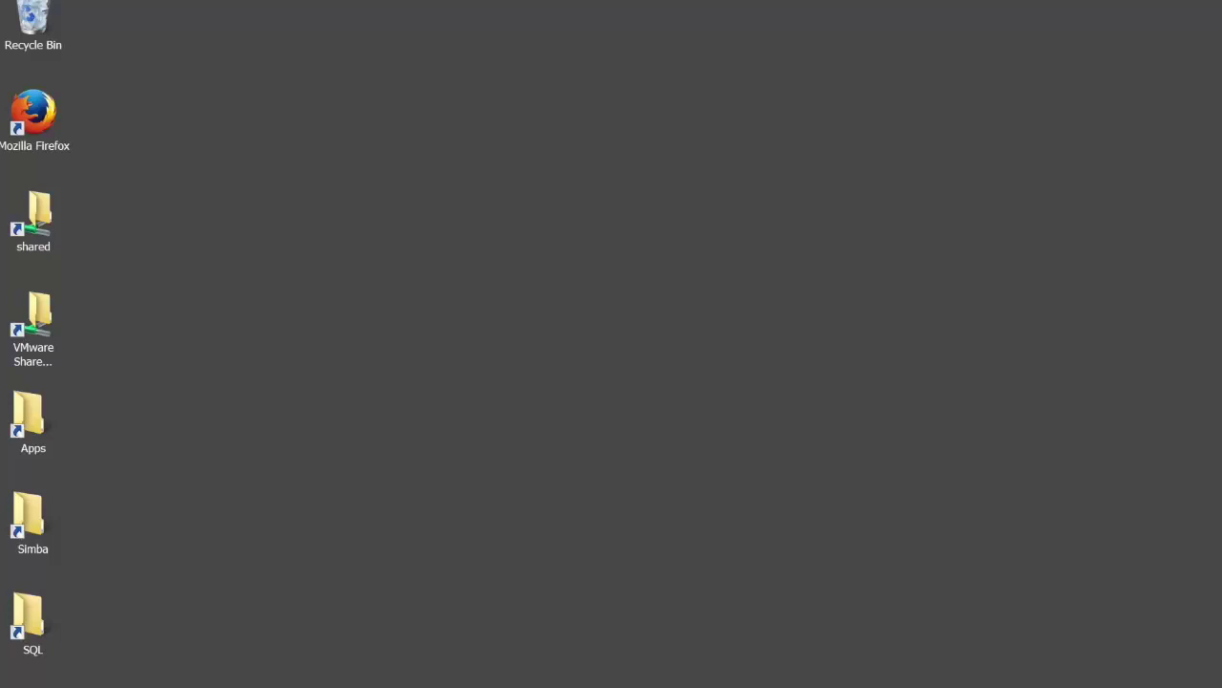
Step: Open the Start menu to list the ODBC Administrator programs
{"action": "key", "text": "super"}
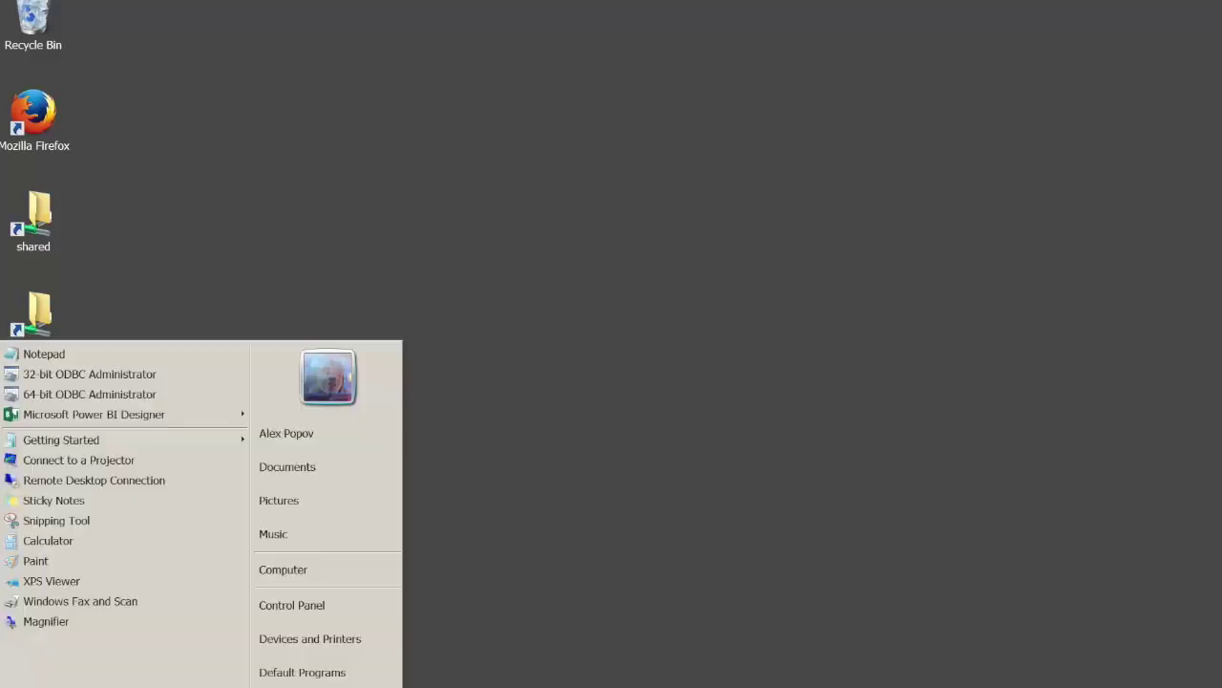
Step: Open the Demo system DSN's settings in the 32-bit ODBC Data Source Administrator
{"action": "left_click", "coordinate": [154, 365]}
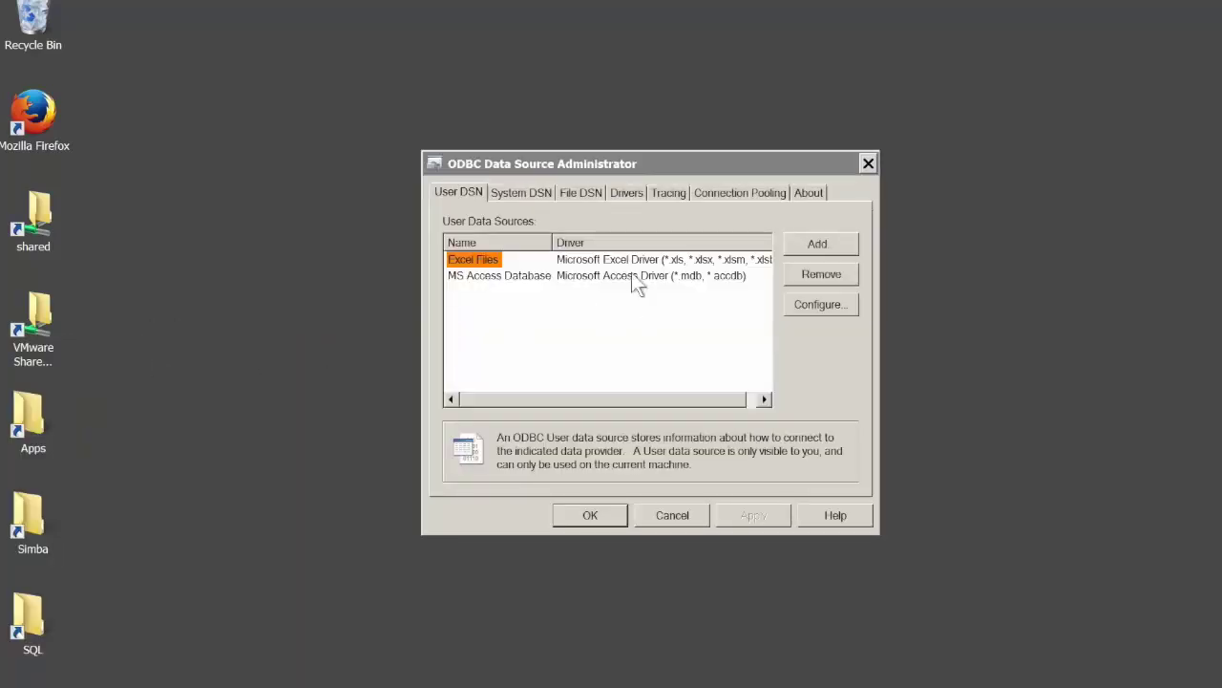
{"action": "left_click", "coordinate": [527, 183]}
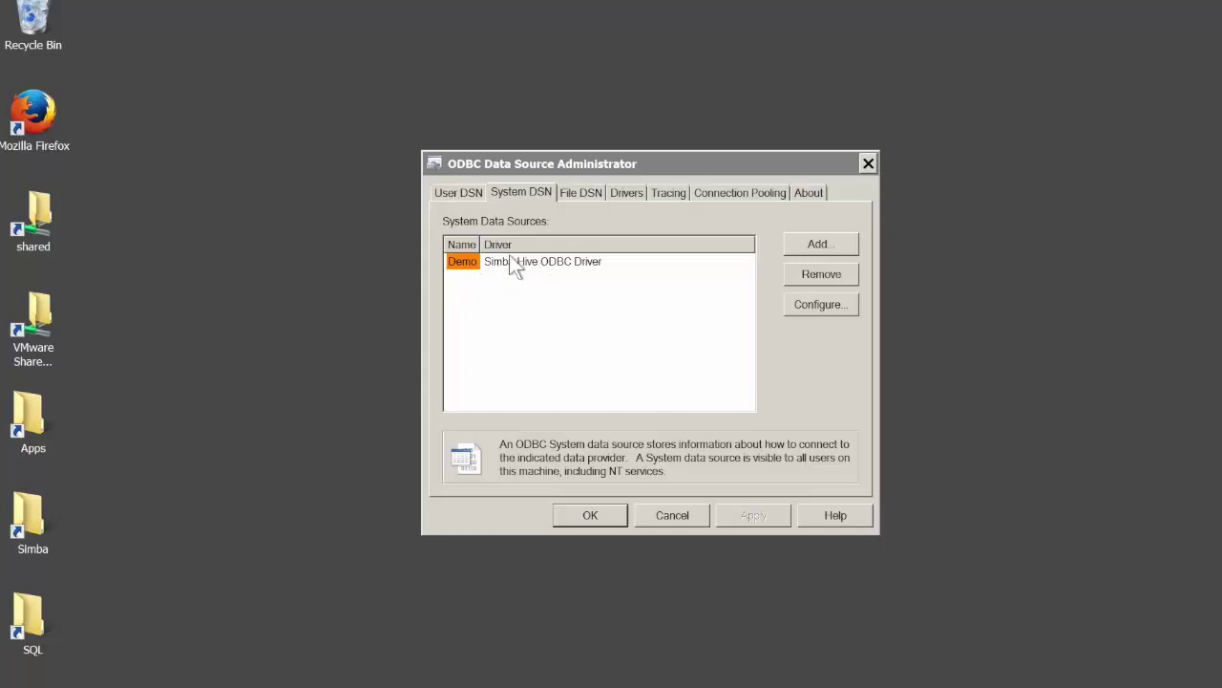
{"action": "double_click", "coordinate": [454, 254]}
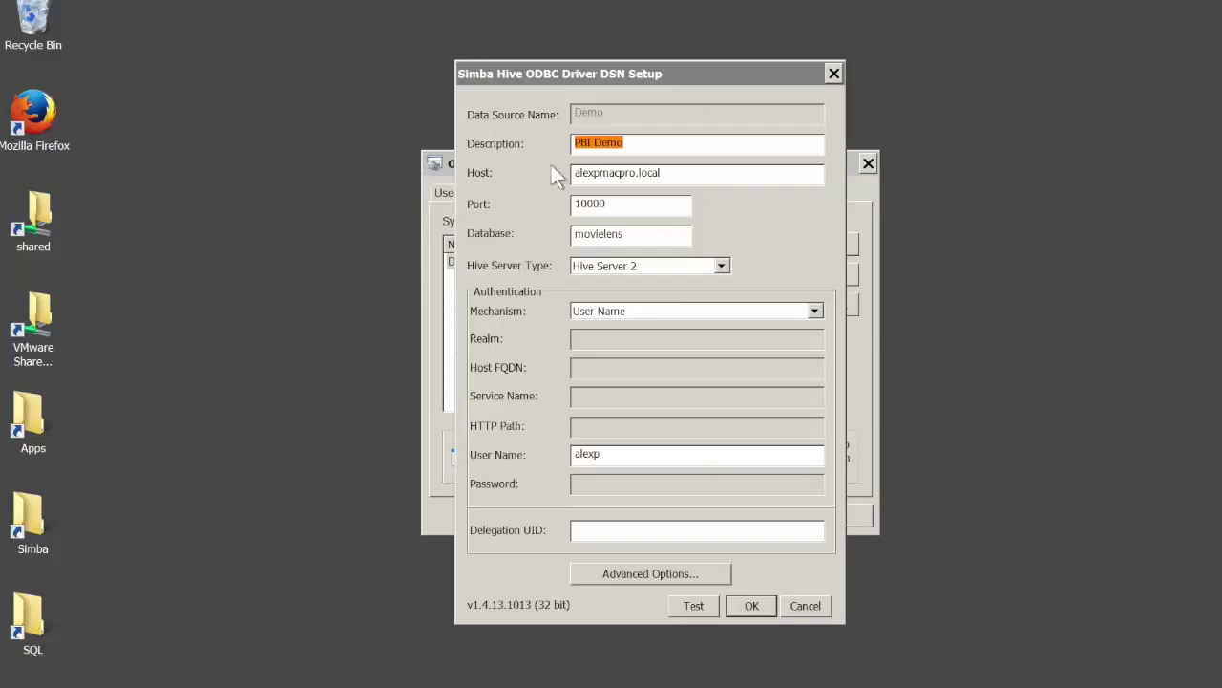
Step: Review the Demo DSN's Host value and Port 10000
{"action": "left_click_drag", "start_coordinate": [715, 172], "coordinate": [532, 172]}
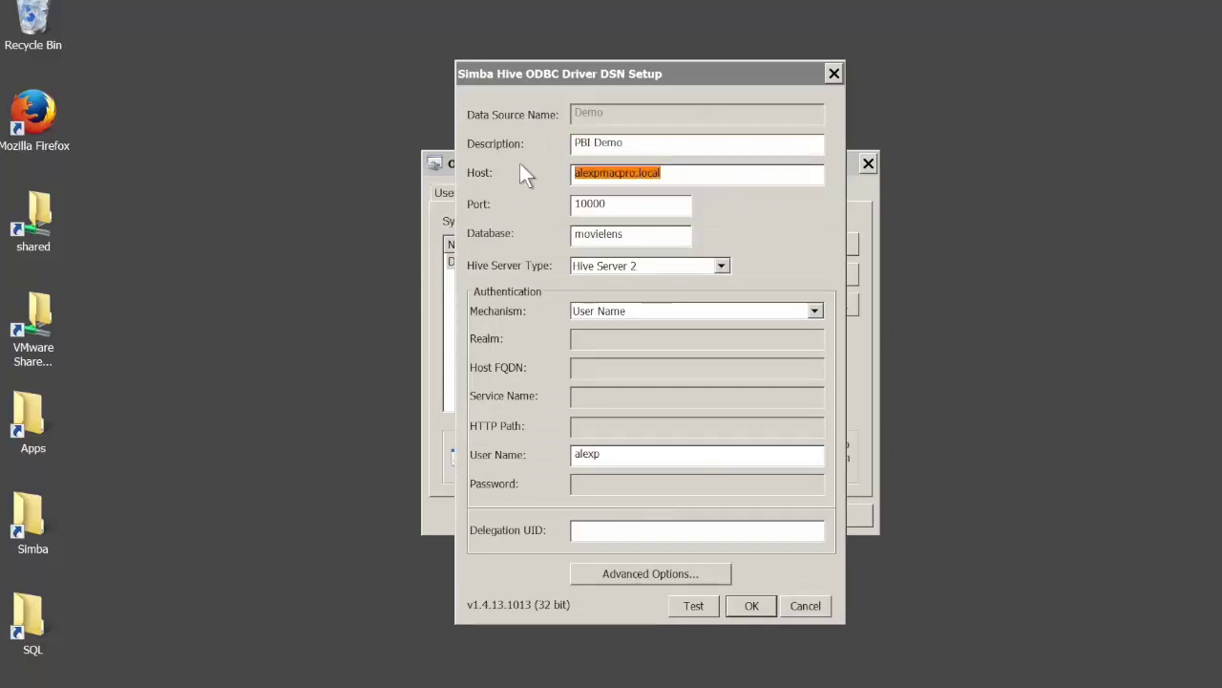
{"action": "left_click", "coordinate": [666, 172]}
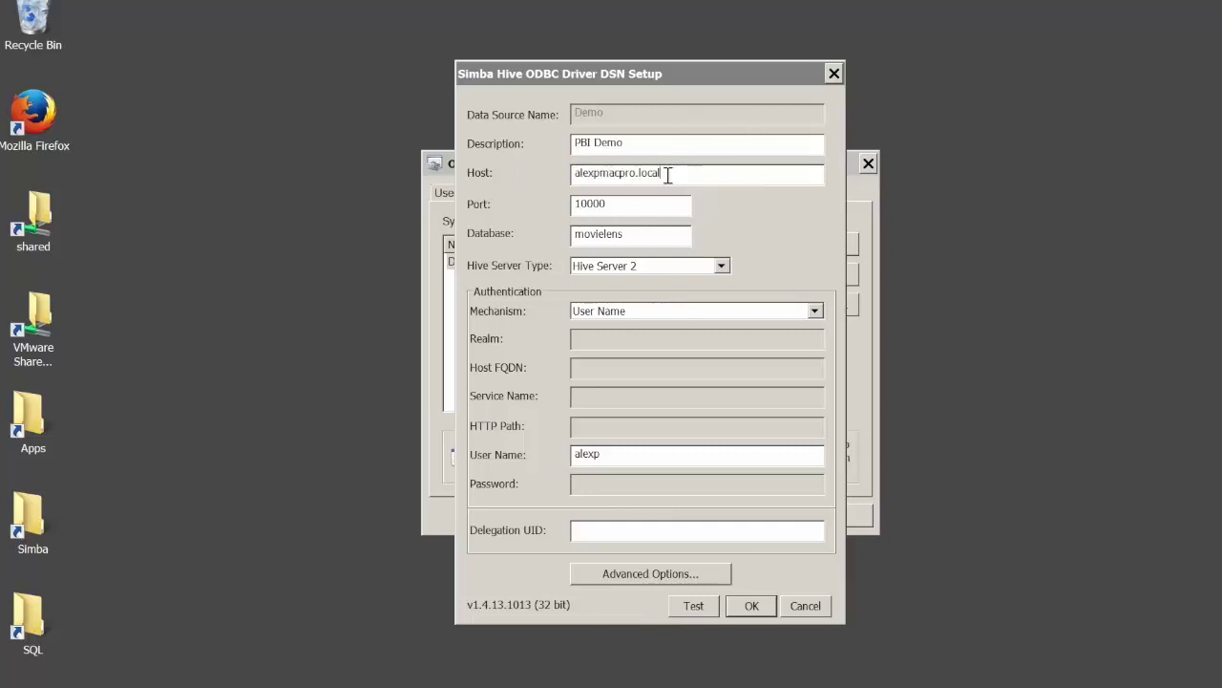
{"action": "double_click", "coordinate": [676, 172]}
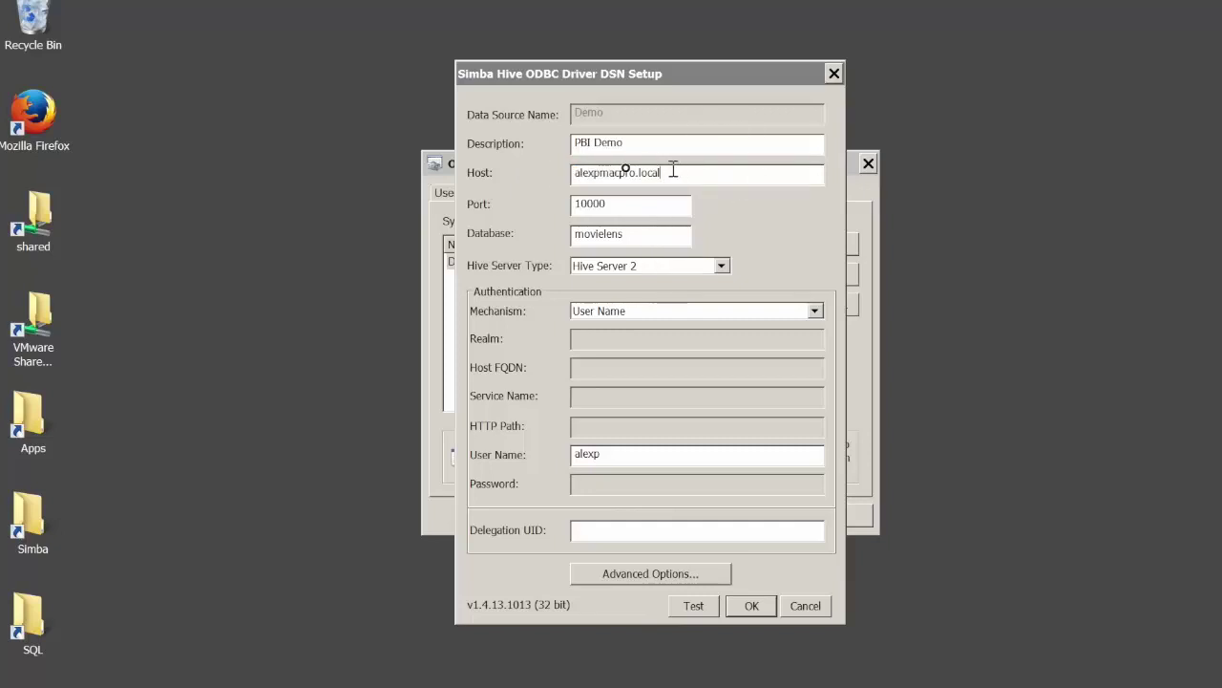
{"action": "double_click", "coordinate": [643, 198]}
{"action": "left_click", "coordinate": [658, 232]}
Step: Keep Hive Server 2 and User Name authentication, then test the connection
{"action": "left_click", "coordinate": [637, 260]}
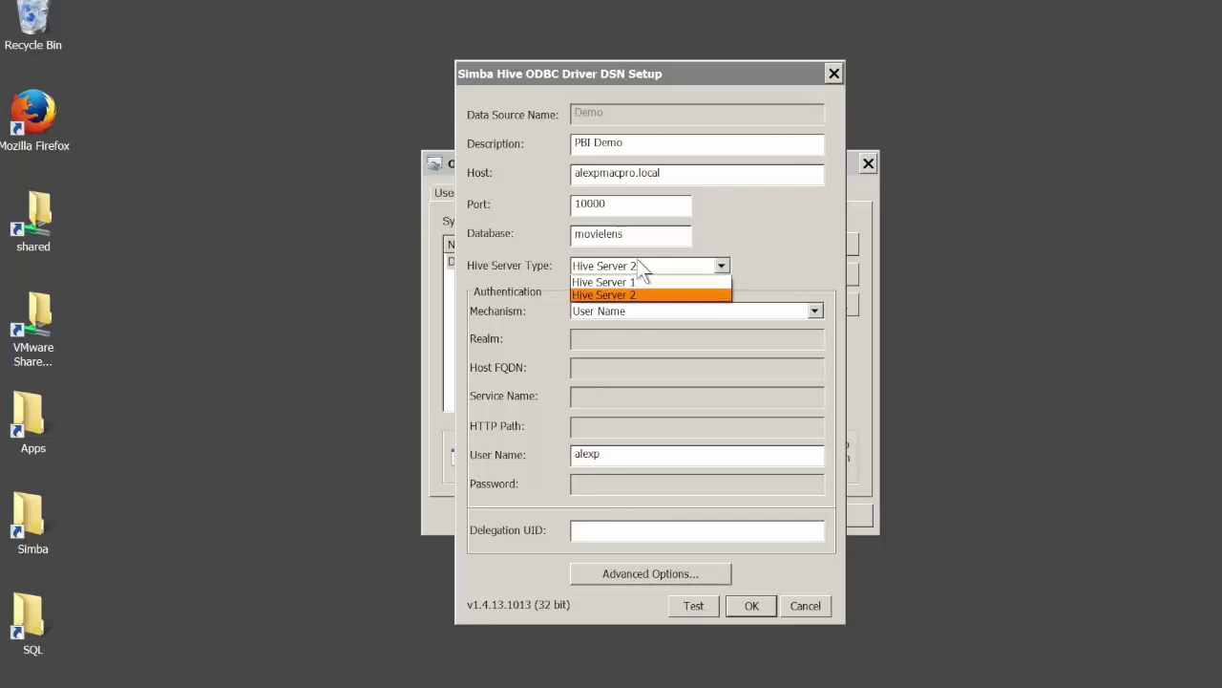
{"action": "left_click", "coordinate": [637, 260]}
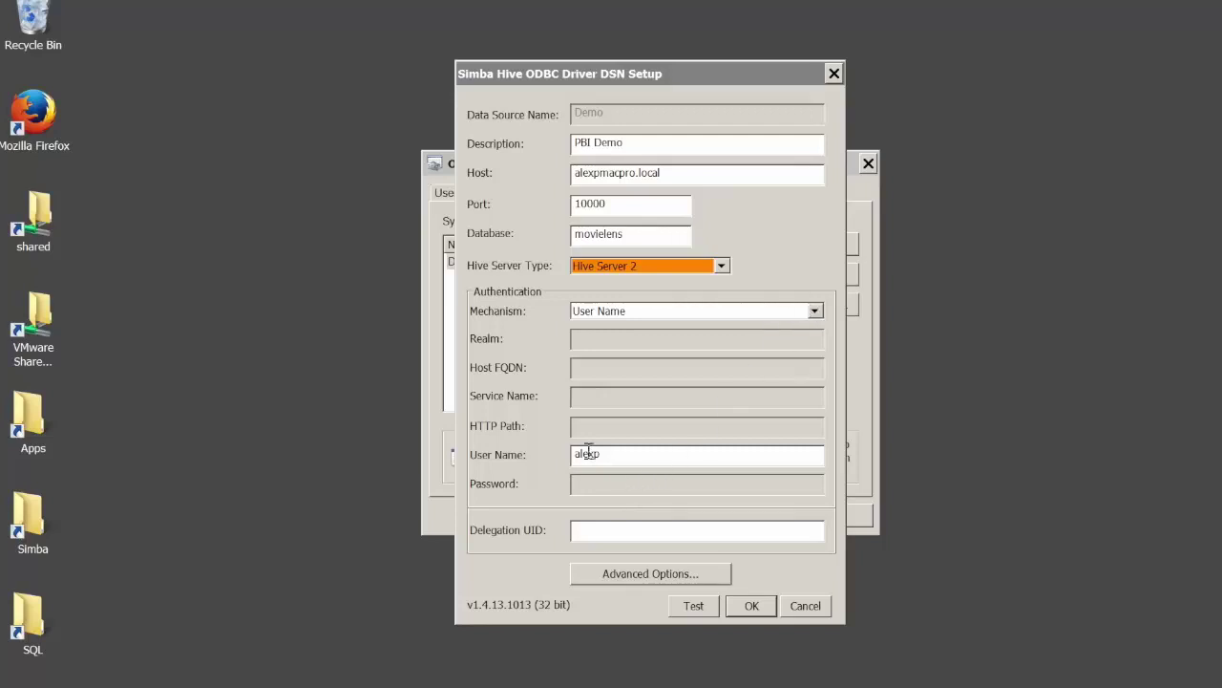
{"action": "left_click", "coordinate": [814, 310]}
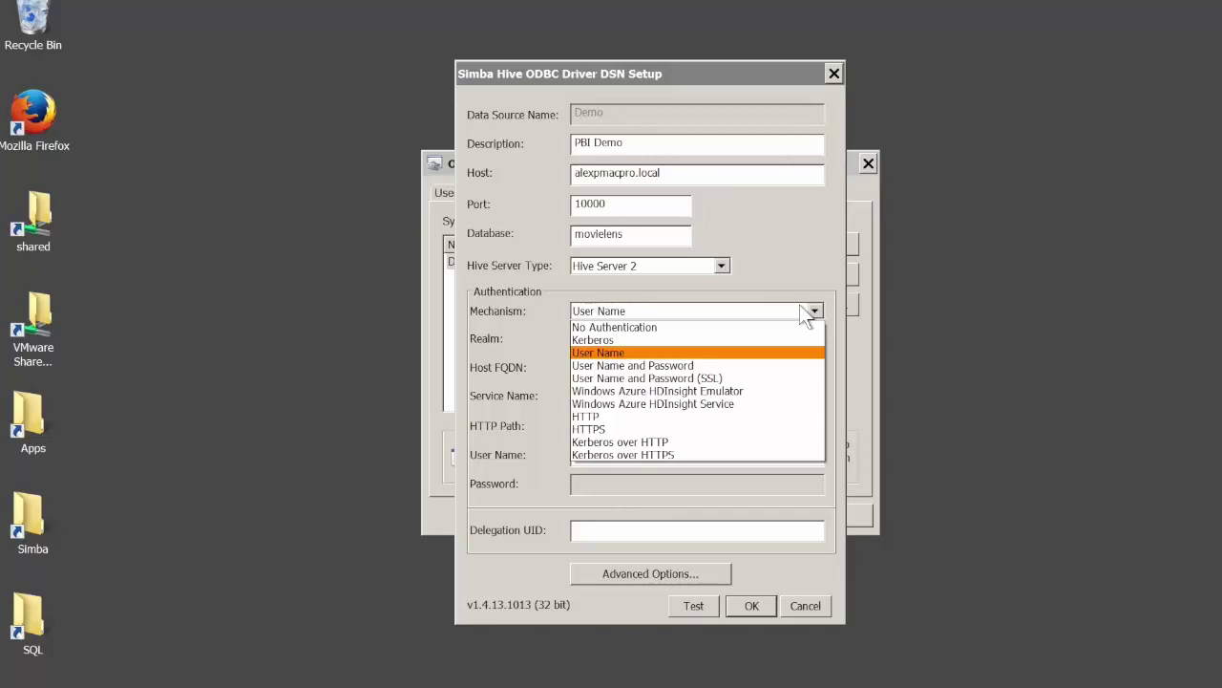
{"action": "left_click", "coordinate": [807, 313]}
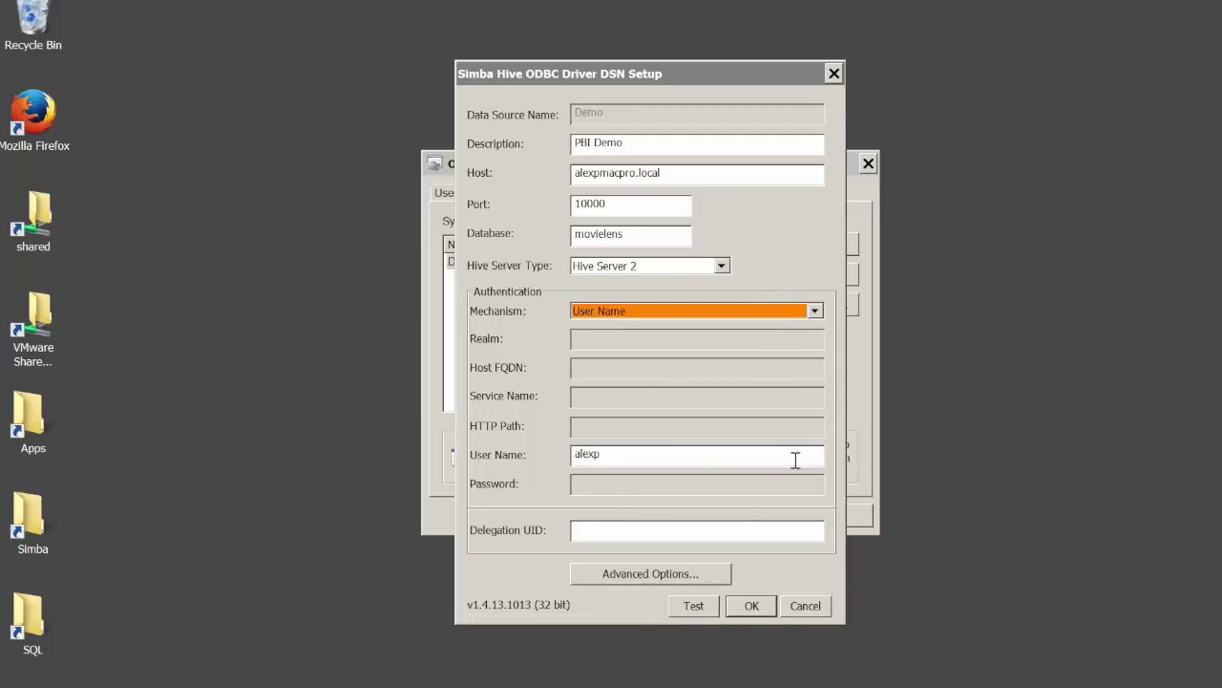
{"action": "left_click", "coordinate": [687, 601]}
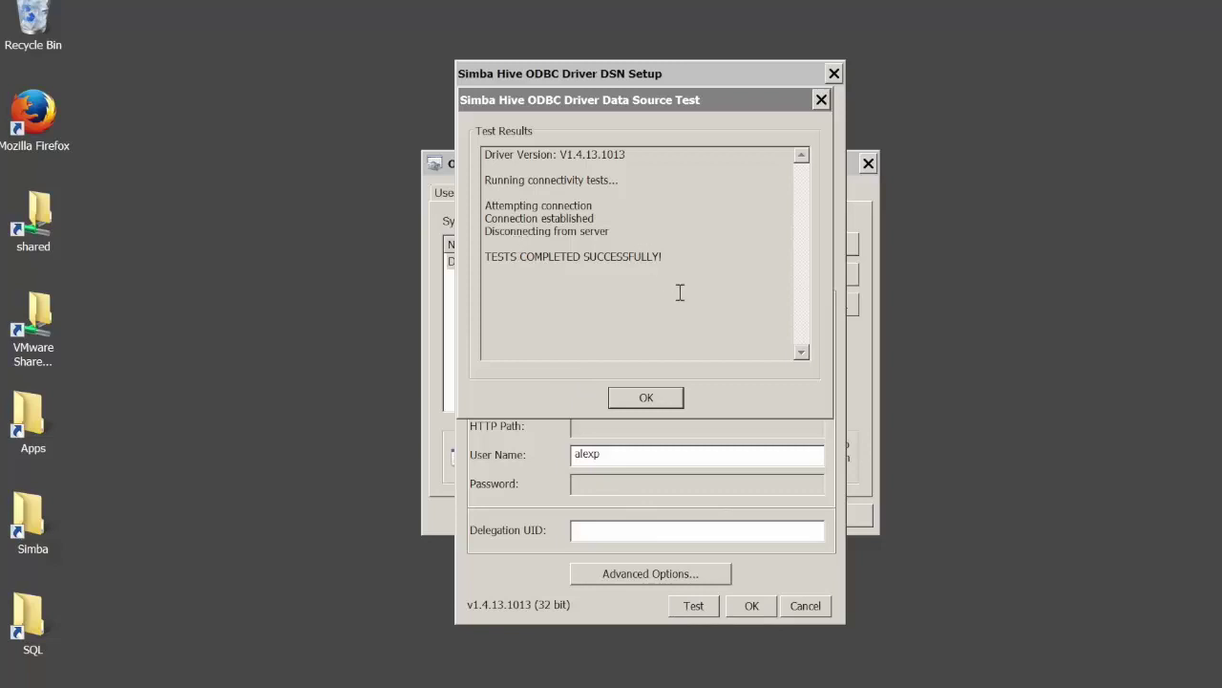
Step: Dismiss the successful test results and save the Demo DSN settings
{"action": "left_click", "coordinate": [638, 399]}
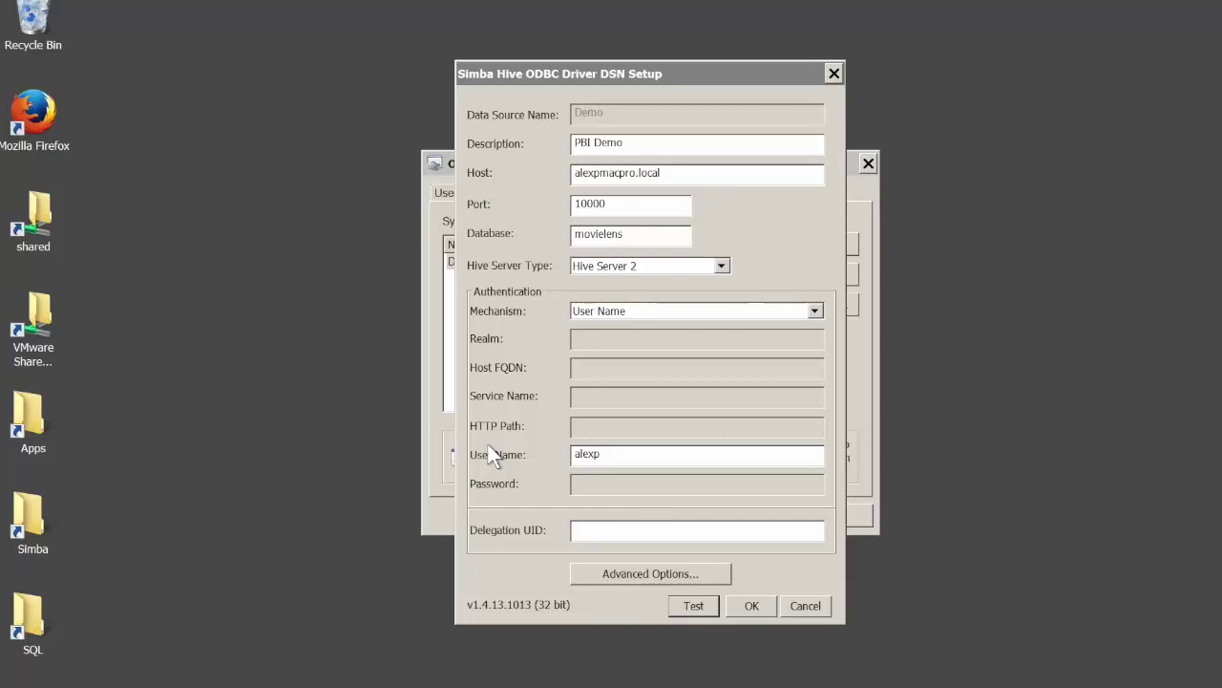
{"action": "left_click", "coordinate": [743, 598]}
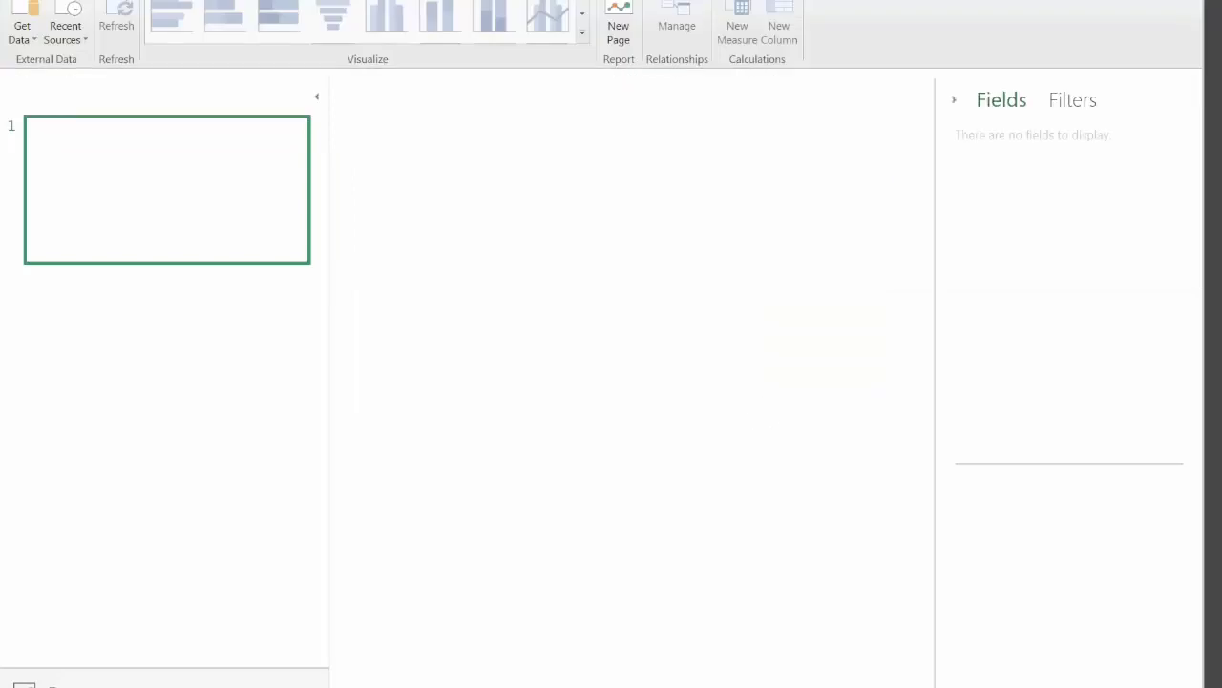
Step: Start an ODBC Tables (Beta) import from Get Data, then switch to Notepad++
{"action": "left_click", "coordinate": [21, 29]}
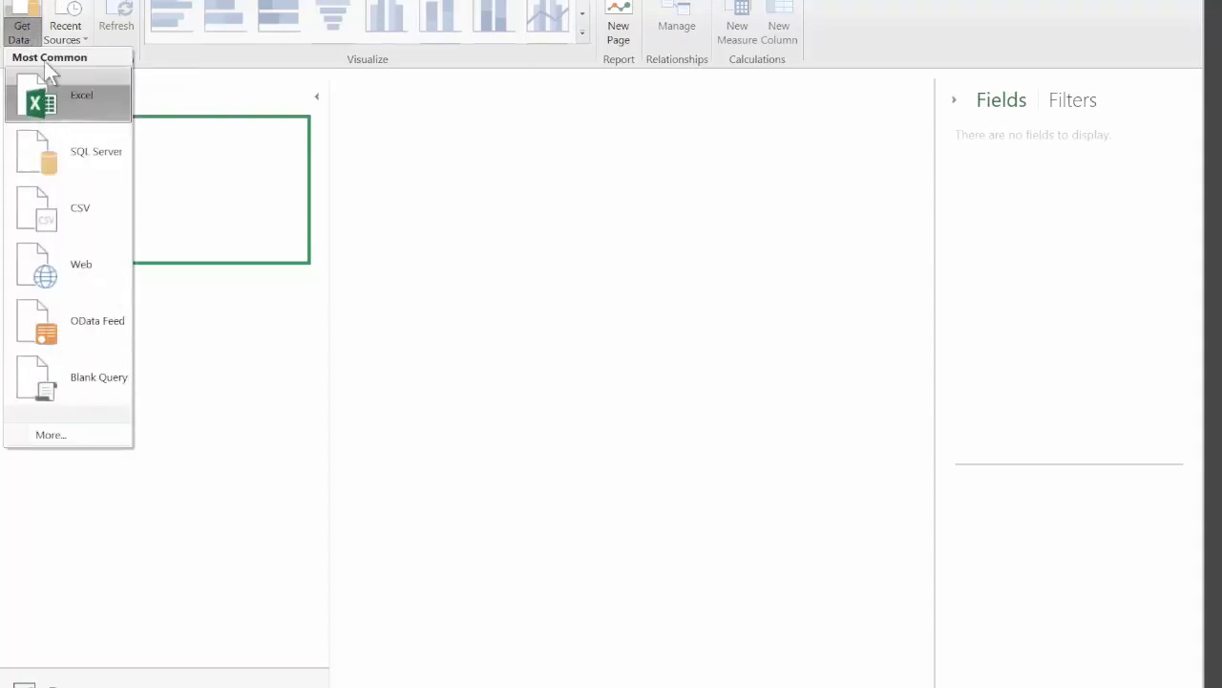
{"action": "left_click", "coordinate": [52, 431]}
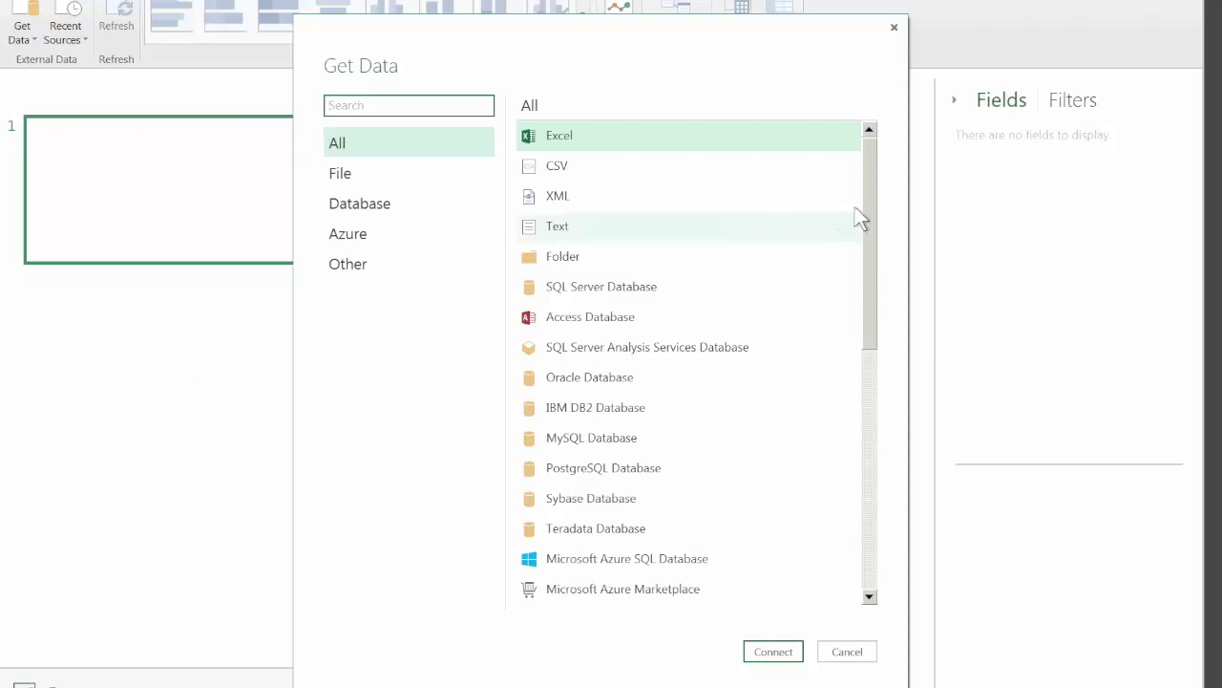
{"action": "left_click_drag", "start_coordinate": [862, 194], "coordinate": [863, 485]}
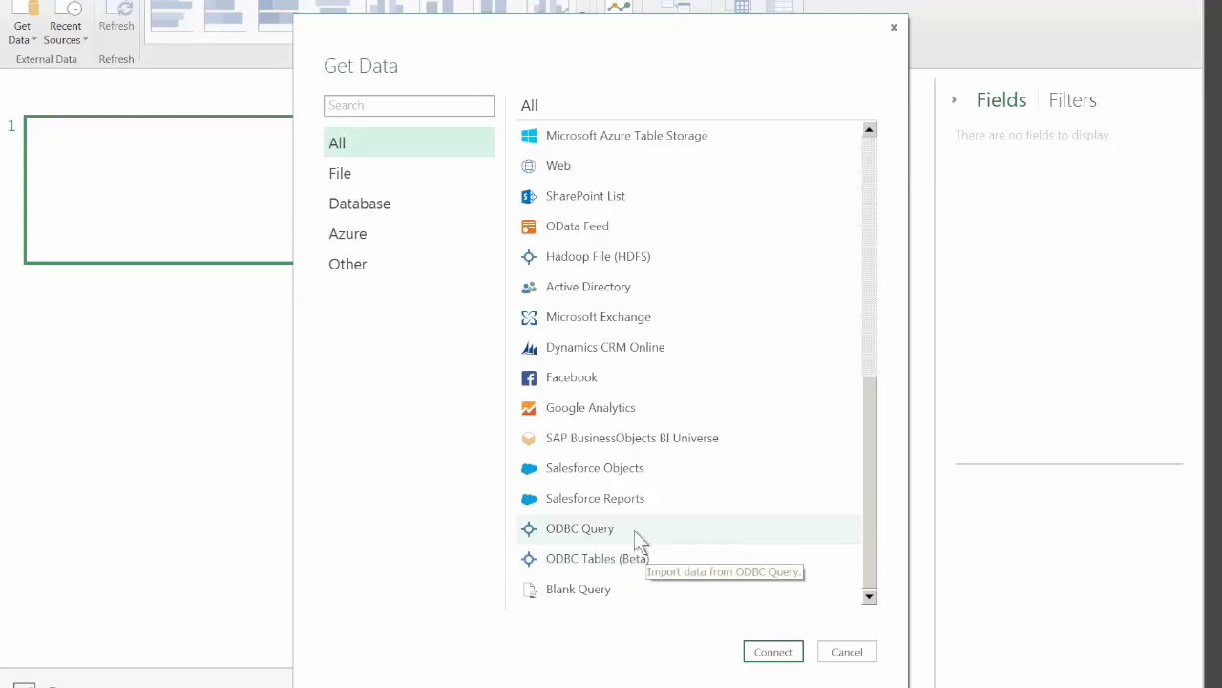
{"action": "left_click", "coordinate": [621, 556]}
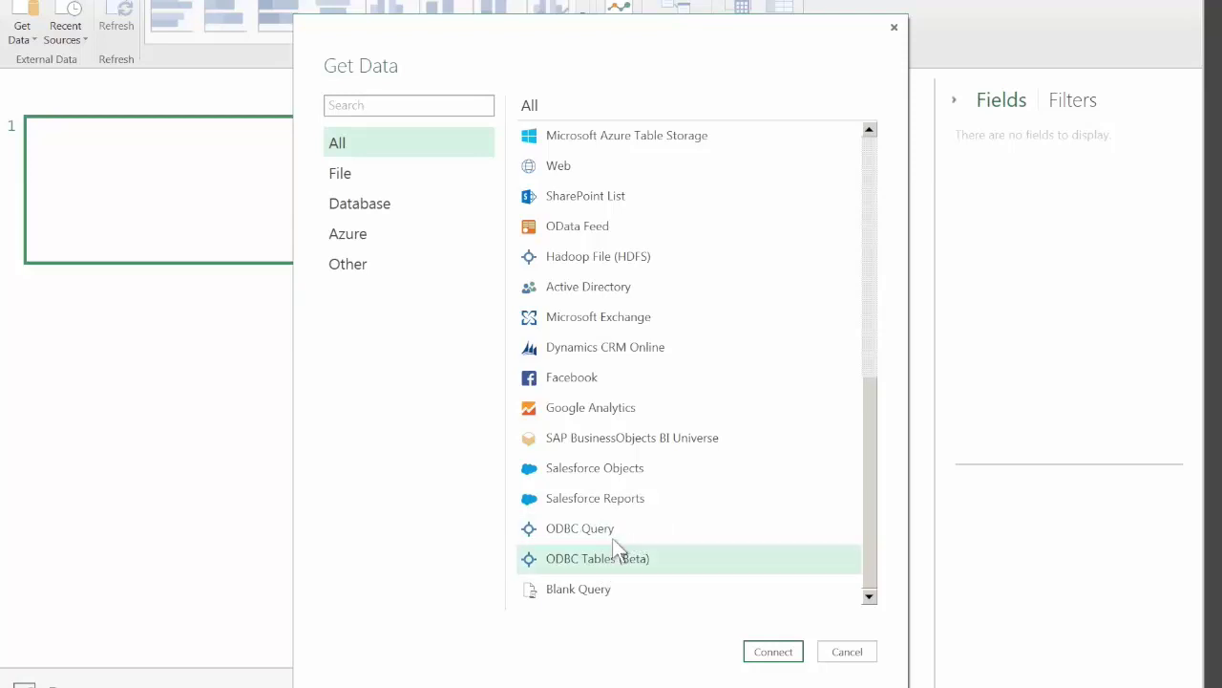
{"action": "left_click", "coordinate": [769, 658]}
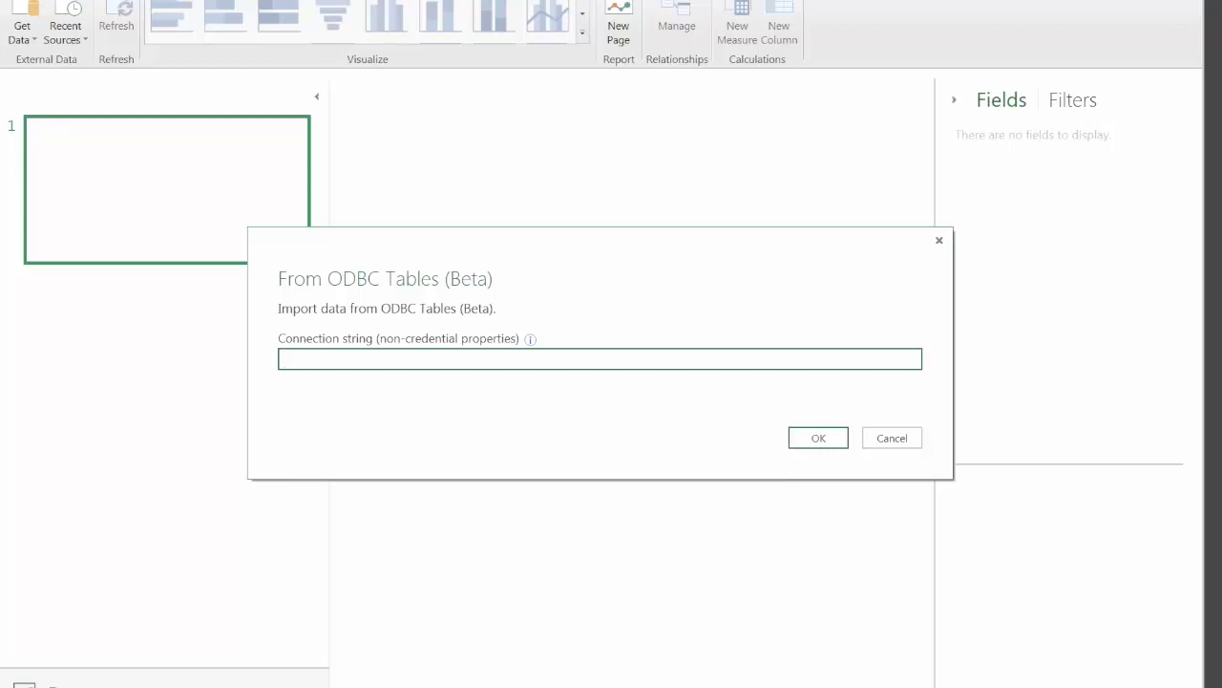
{"action": "key", "text": "alt+Tab"}
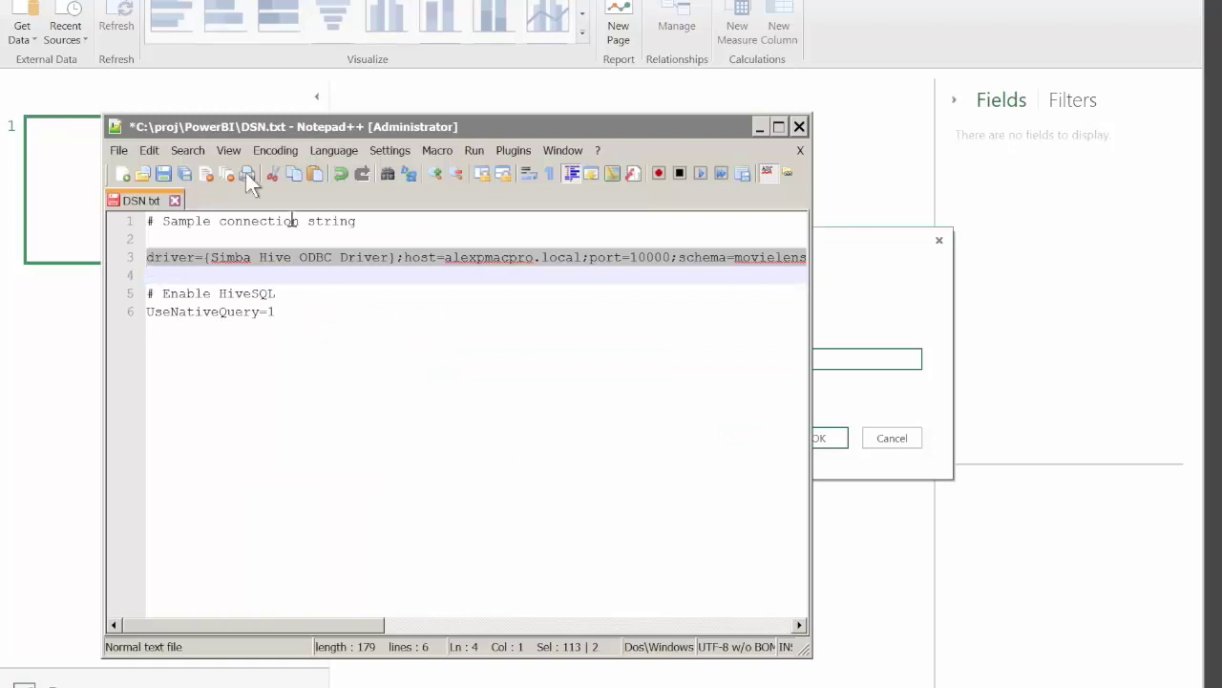
Step: Turn on word wrap in DSN.txt and select the full Hive connection string on line 3
{"action": "left_click", "coordinate": [224, 149]}
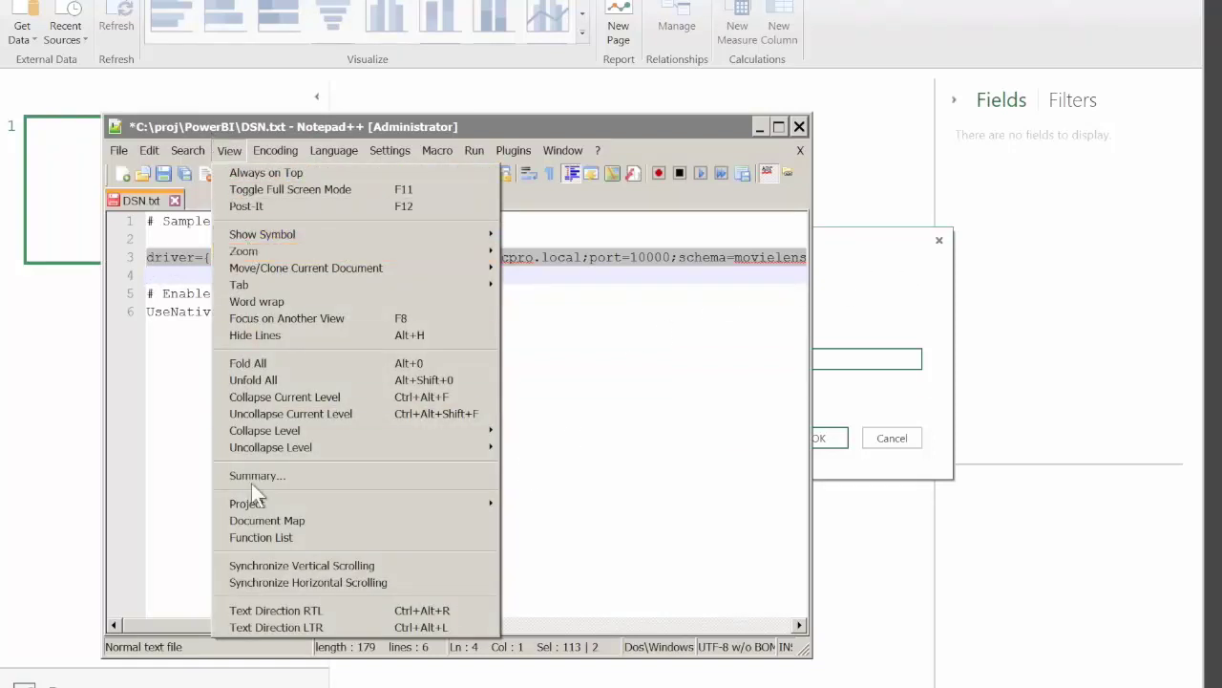
{"action": "left_click", "coordinate": [292, 301]}
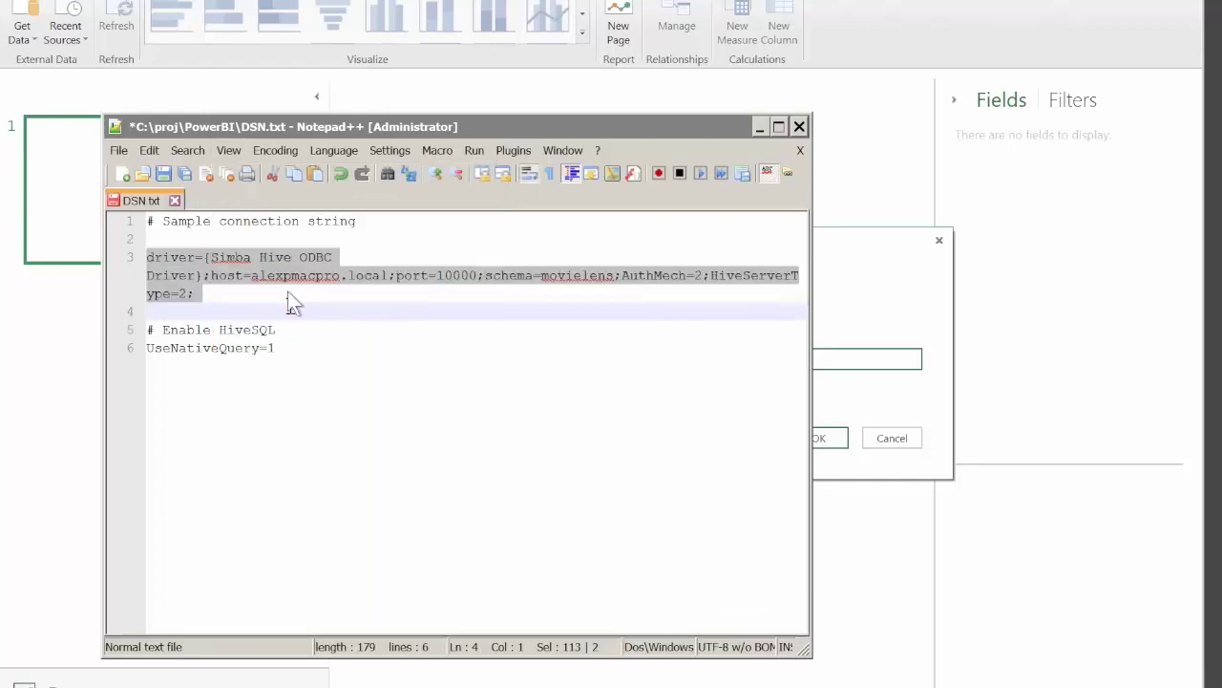
{"action": "left_click", "coordinate": [210, 255]}
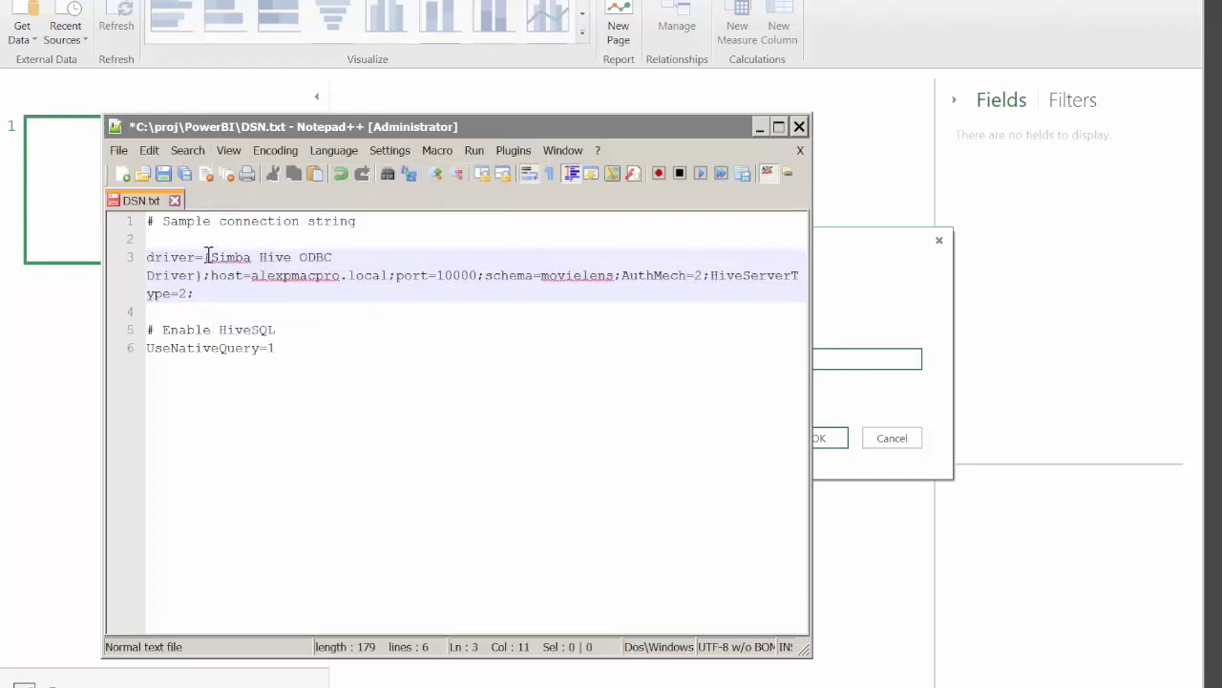
{"action": "left_click_drag", "start_coordinate": [205, 255], "coordinate": [202, 270]}
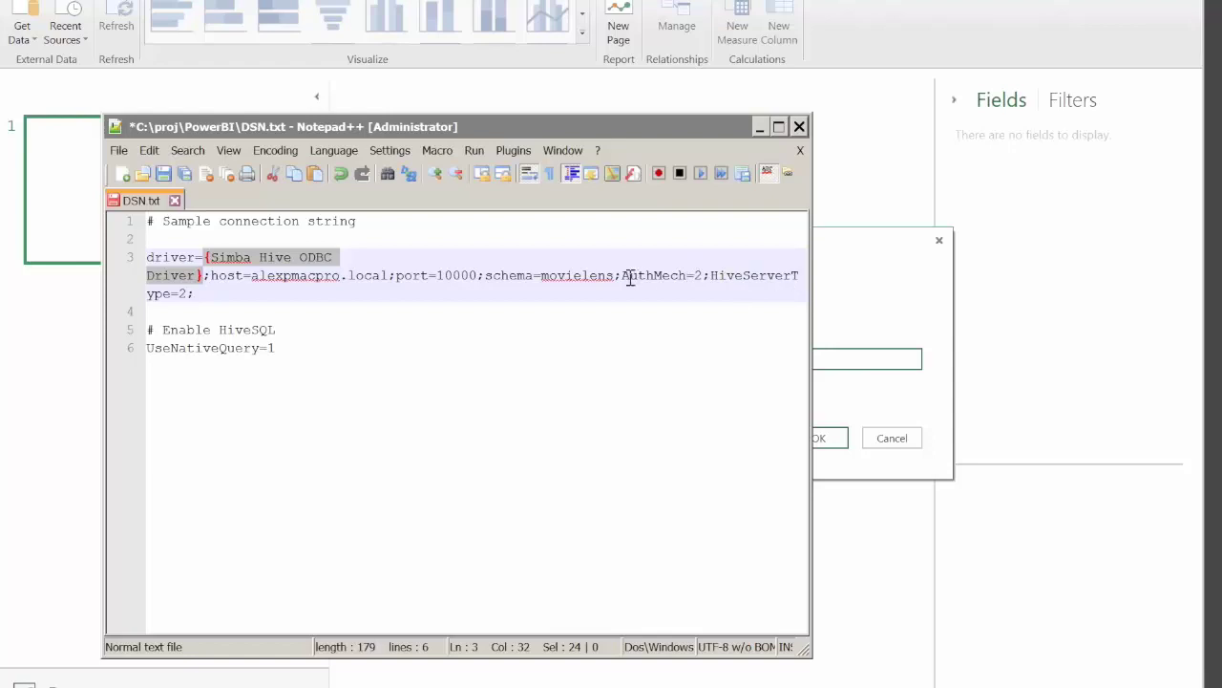
{"action": "left_click", "coordinate": [696, 275]}
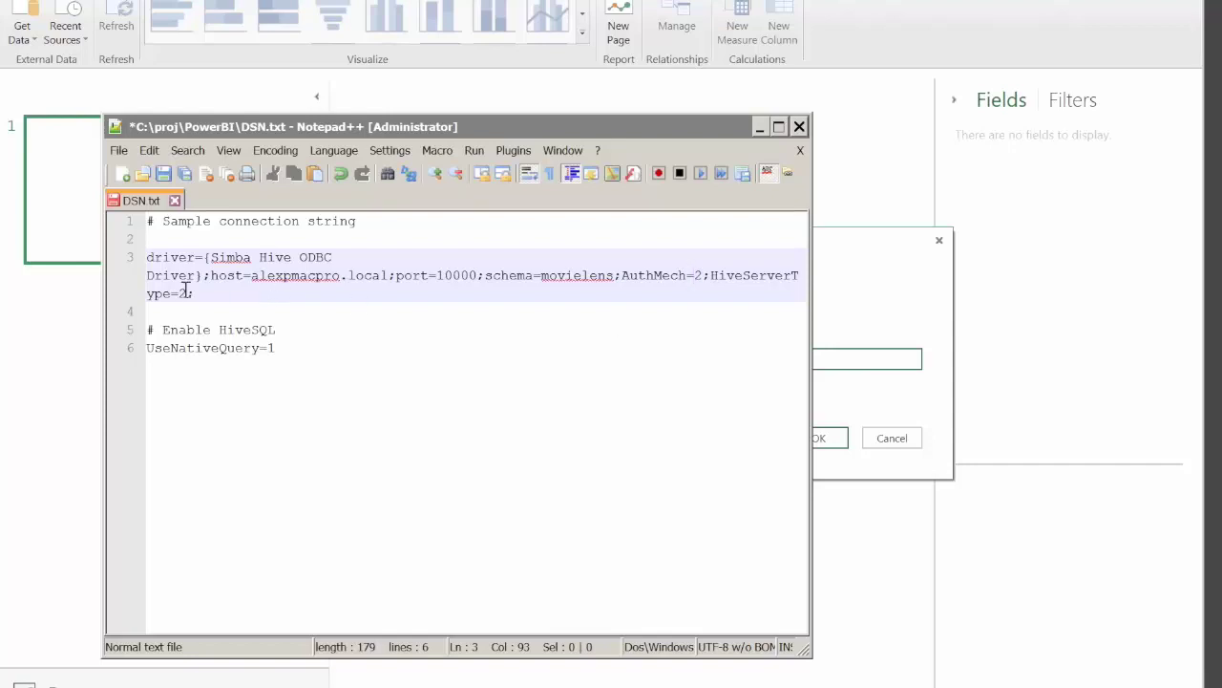
{"action": "left_click_drag", "start_coordinate": [193, 292], "coordinate": [123, 264]}
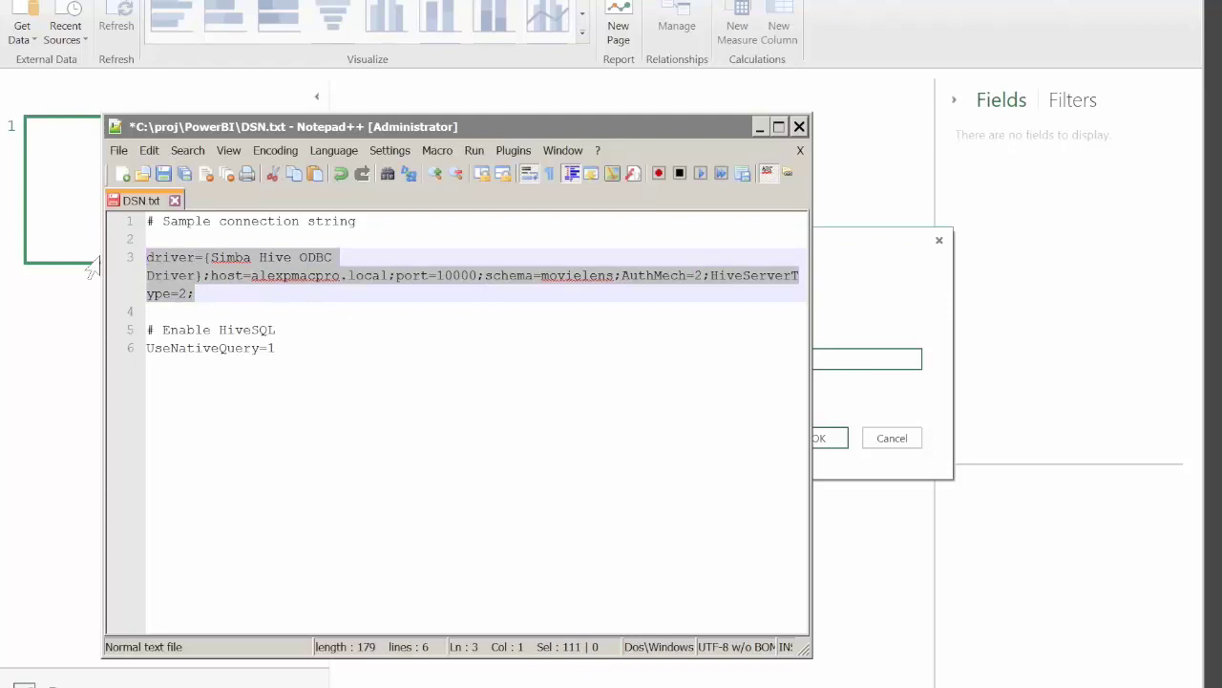
Step: Paste the Simba Hive connection string into the ODBC prompt and connect
{"action": "left_click", "coordinate": [815, 273]}
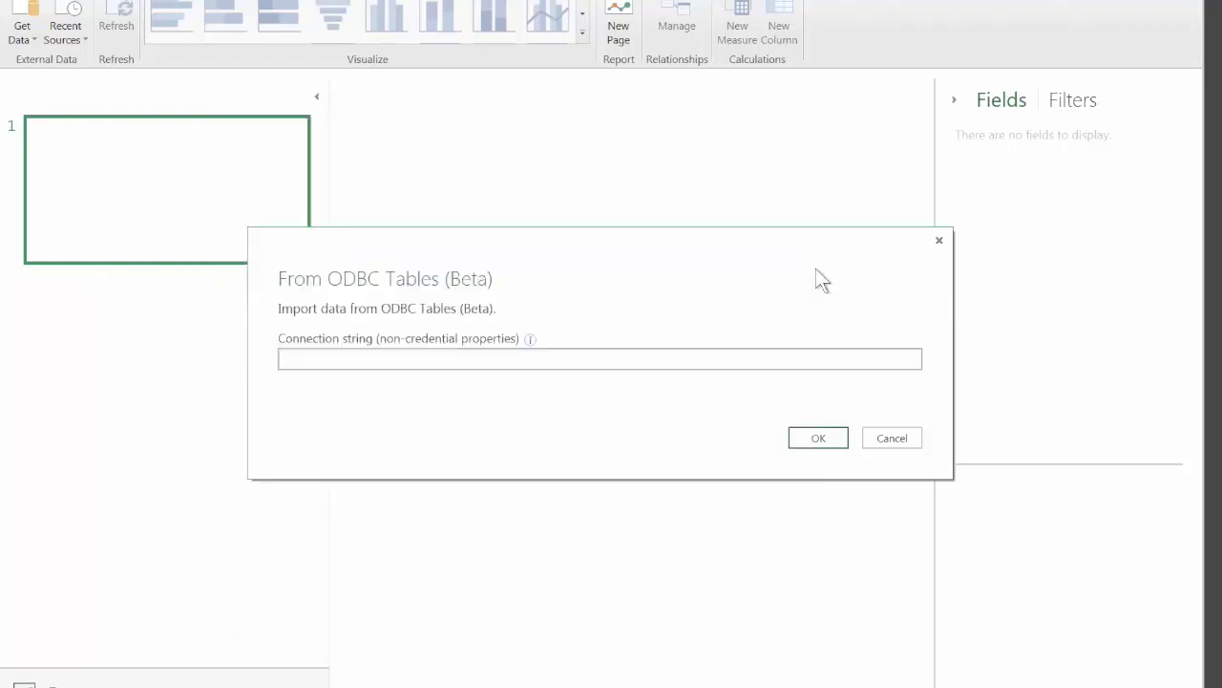
{"action": "left_click", "coordinate": [616, 362]}
{"action": "type", "text": "Driver={Simba Hive ODBC Driver};host=alexpmacpro.local;port=10000;schema=movielens;AuthMech=2;HiveServerType=2;"}
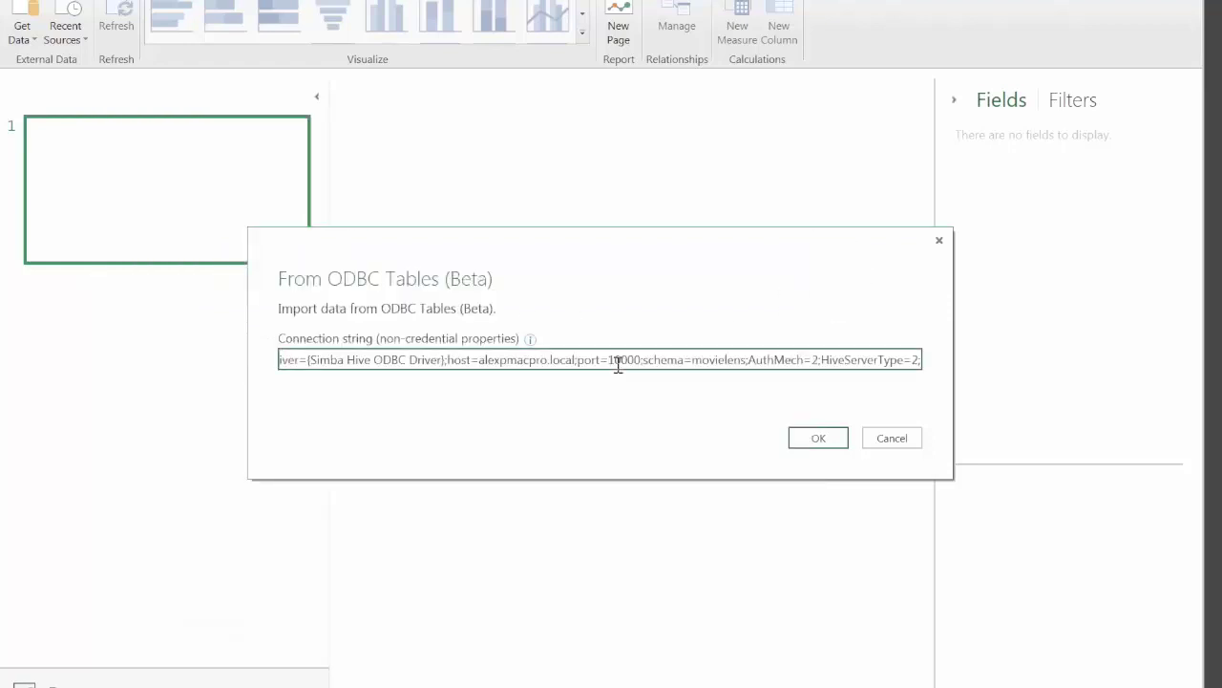
{"action": "left_click", "coordinate": [813, 433]}
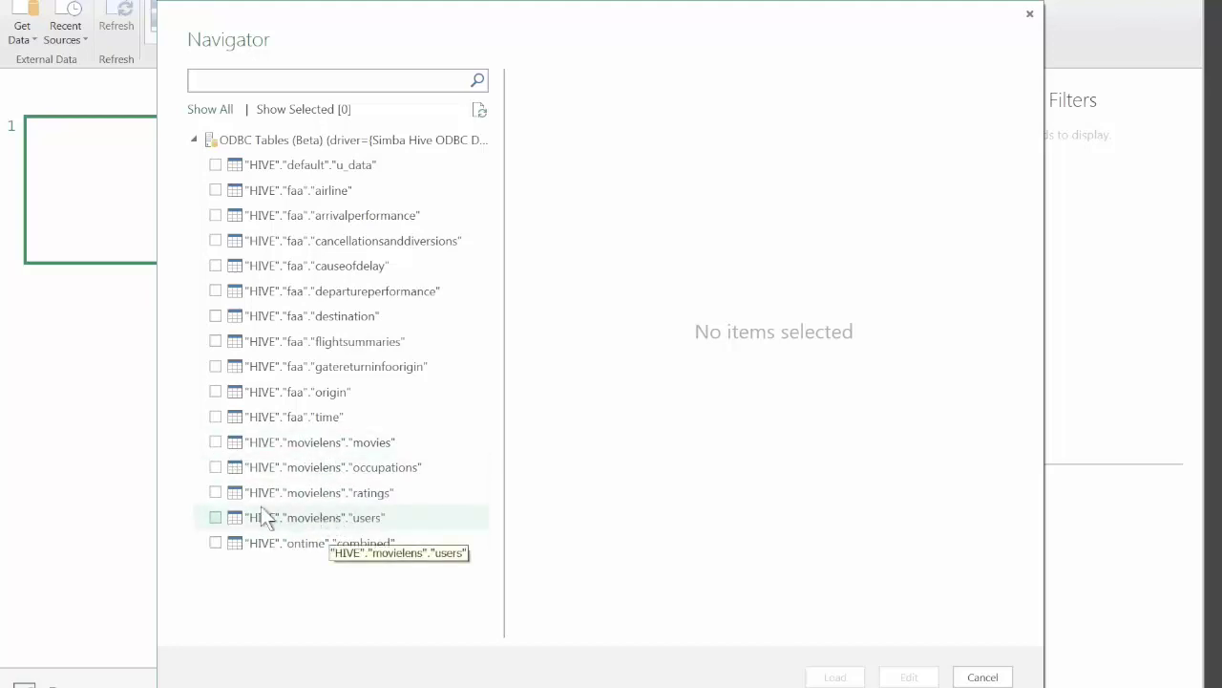
Step: Tick the movies, occupations, ratings and users tables in the Navigator
{"action": "left_click", "coordinate": [205, 439]}
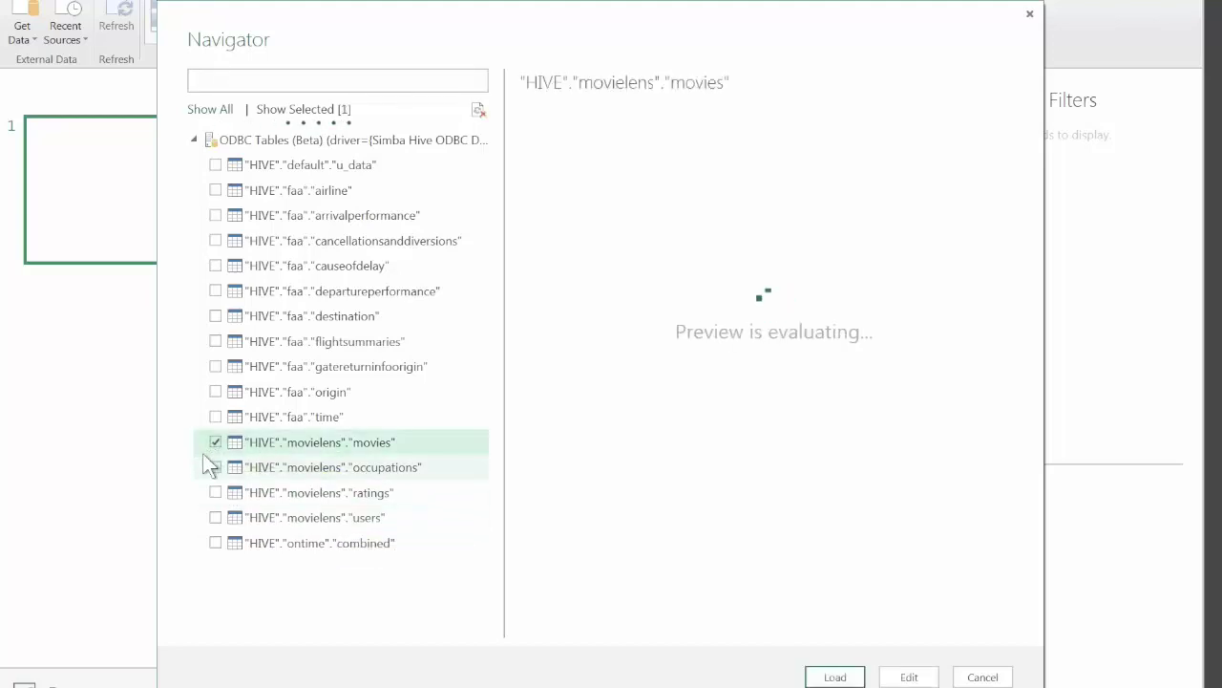
{"action": "left_click", "coordinate": [205, 464]}
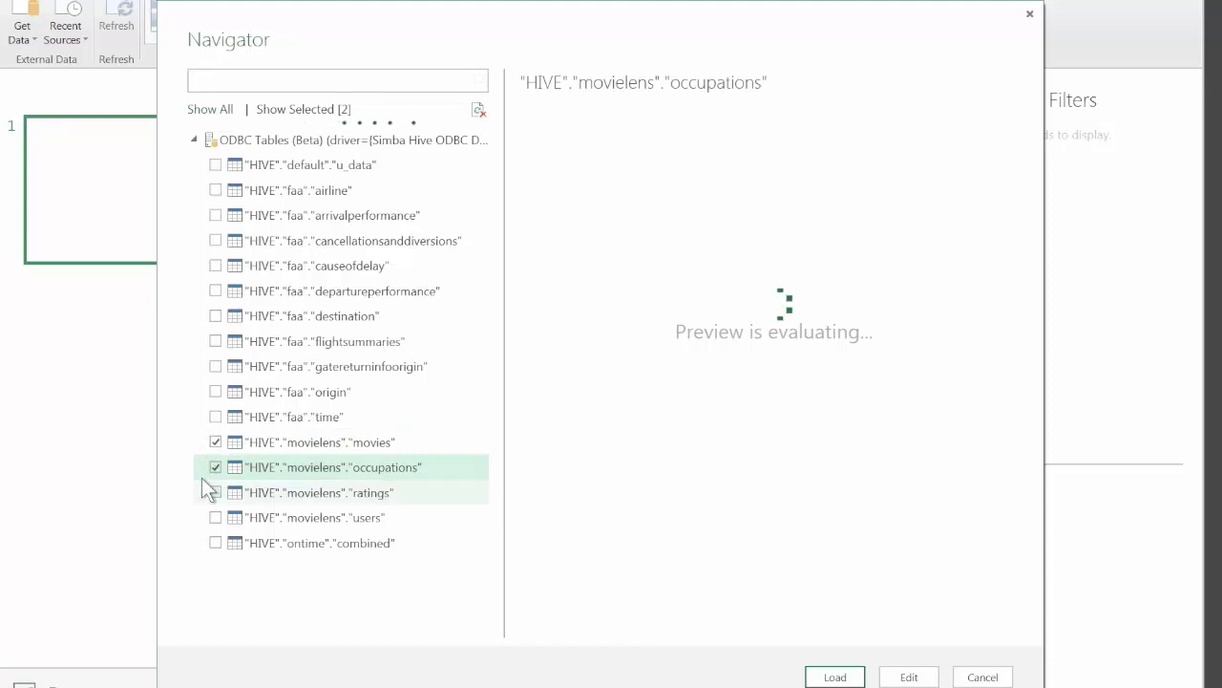
{"action": "left_click", "coordinate": [203, 482]}
{"action": "left_click", "coordinate": [202, 511]}
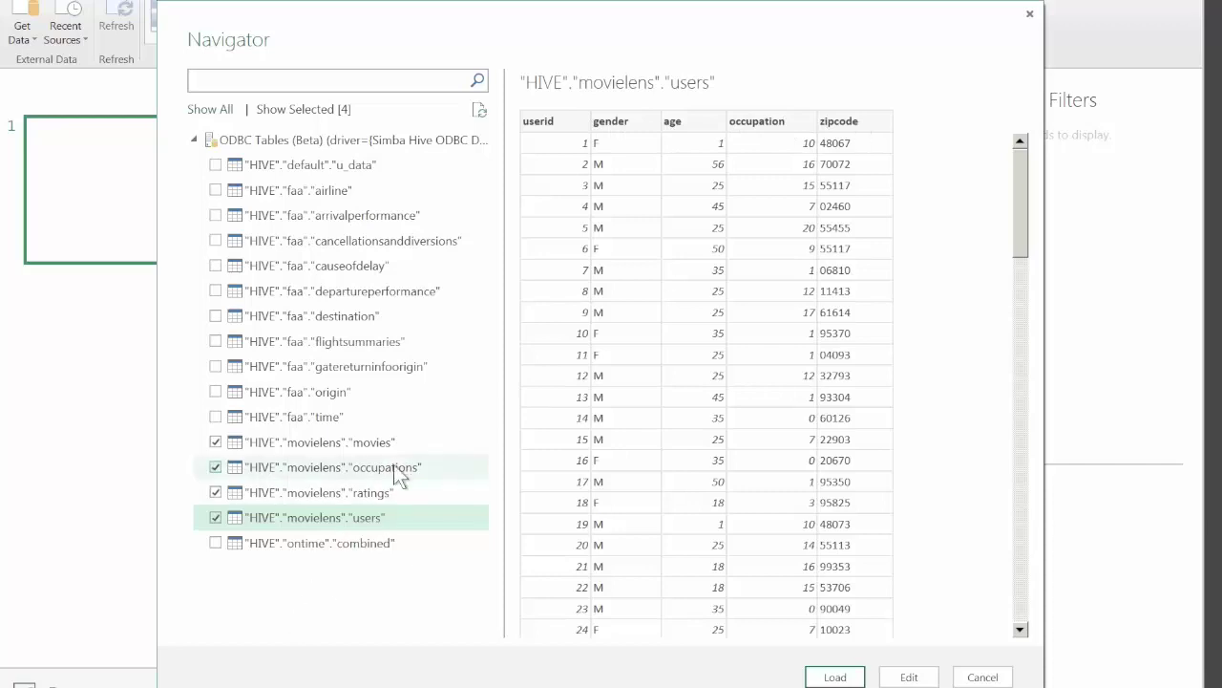
Step: Preview the ratings, movies and occupations tables, then load all four
{"action": "left_click", "coordinate": [377, 492]}
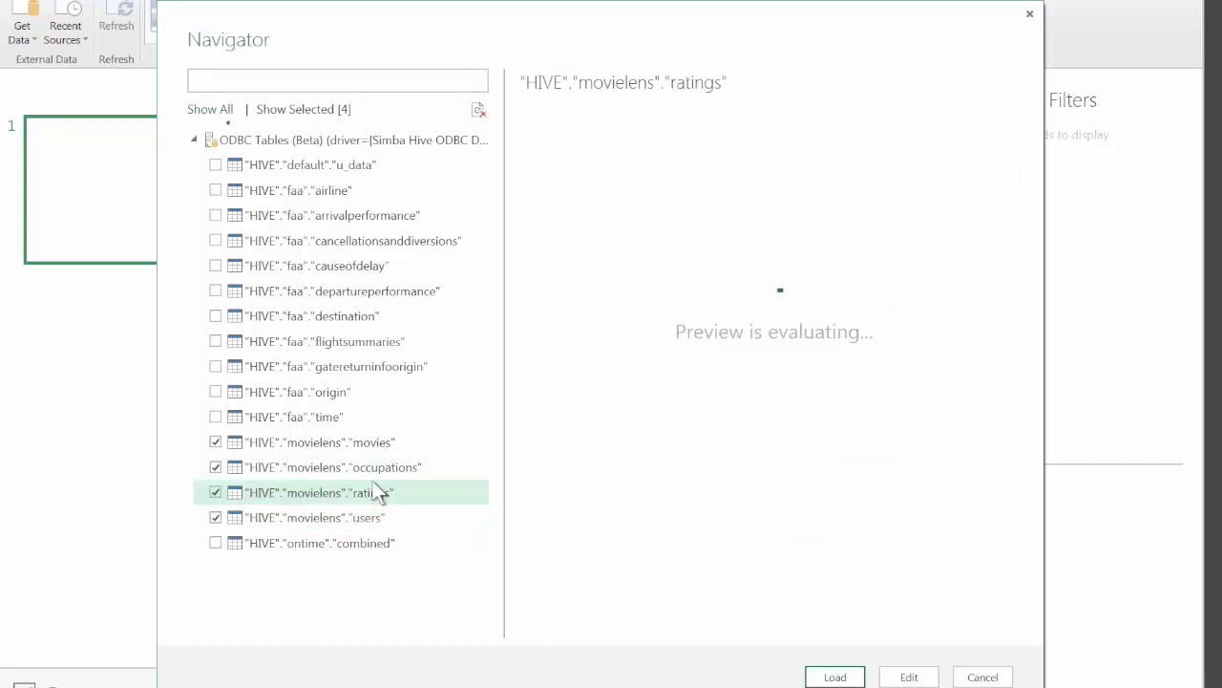
{"action": "left_click", "coordinate": [387, 441]}
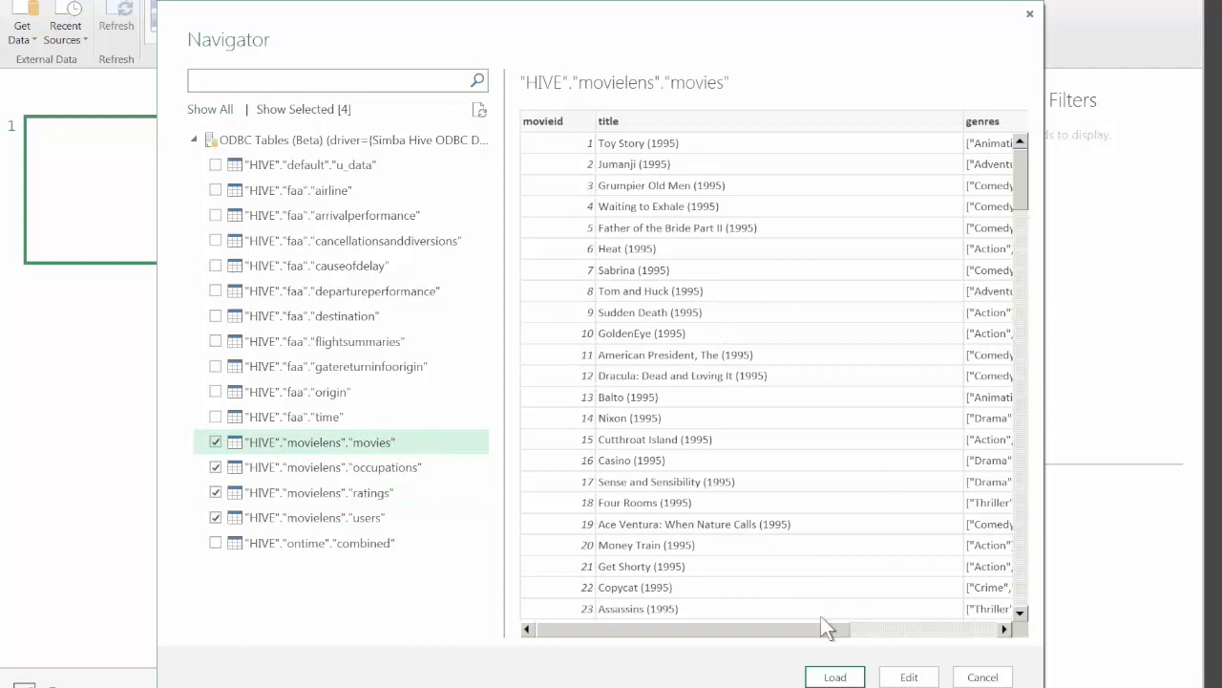
{"action": "left_click_drag", "start_coordinate": [818, 626], "coordinate": [987, 632]}
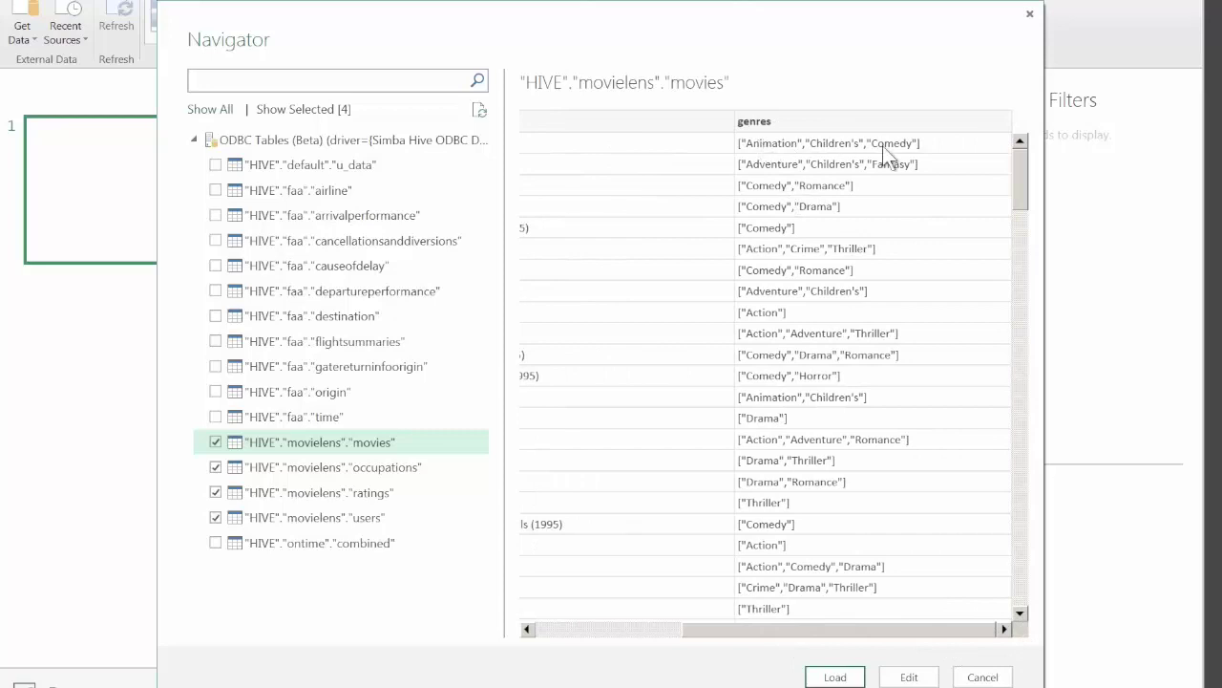
{"action": "left_click", "coordinate": [342, 467]}
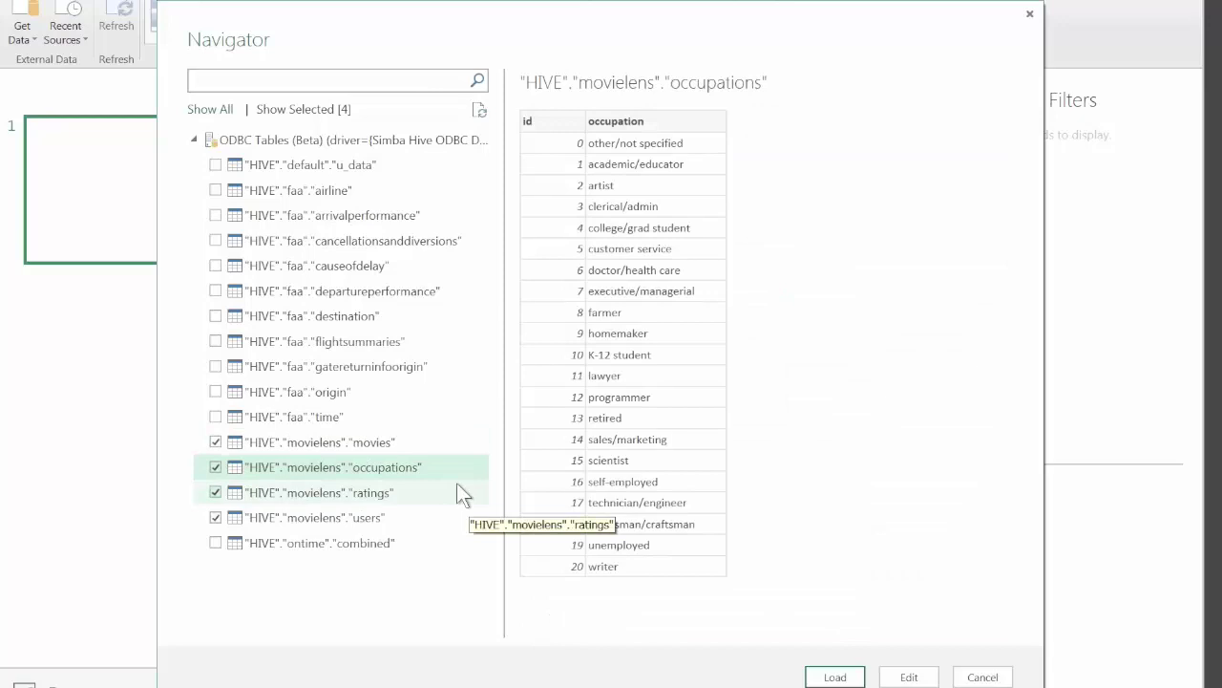
{"action": "left_click", "coordinate": [385, 485]}
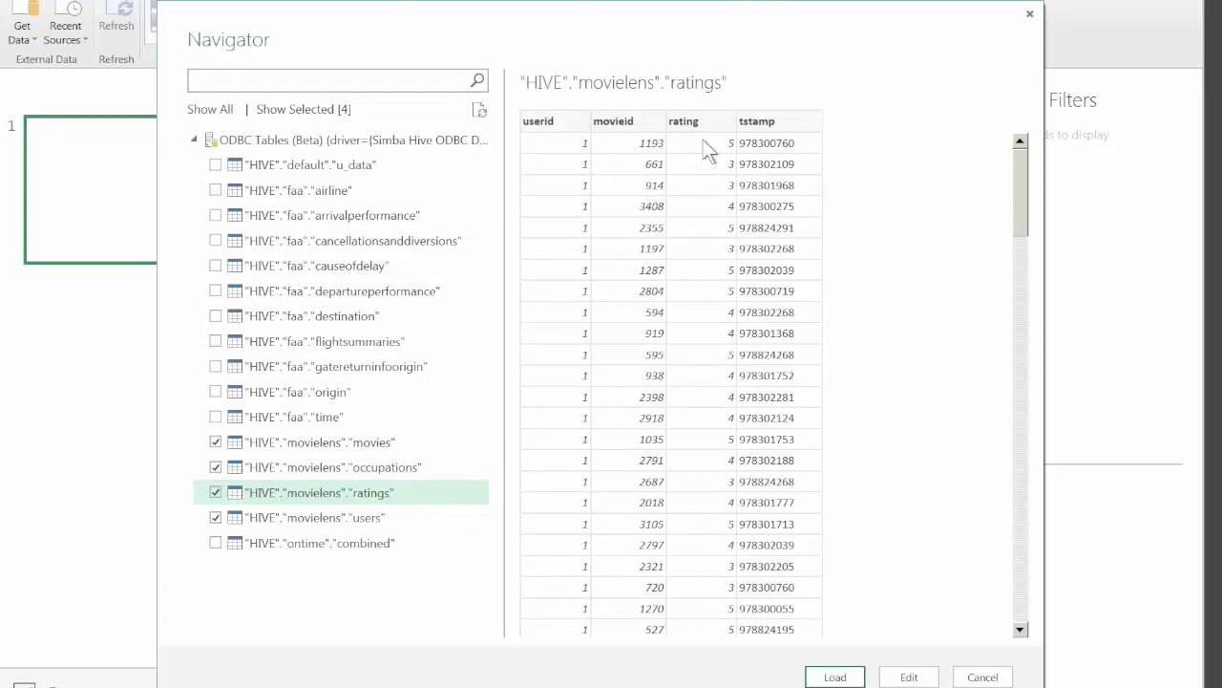
{"action": "left_click", "coordinate": [835, 675]}
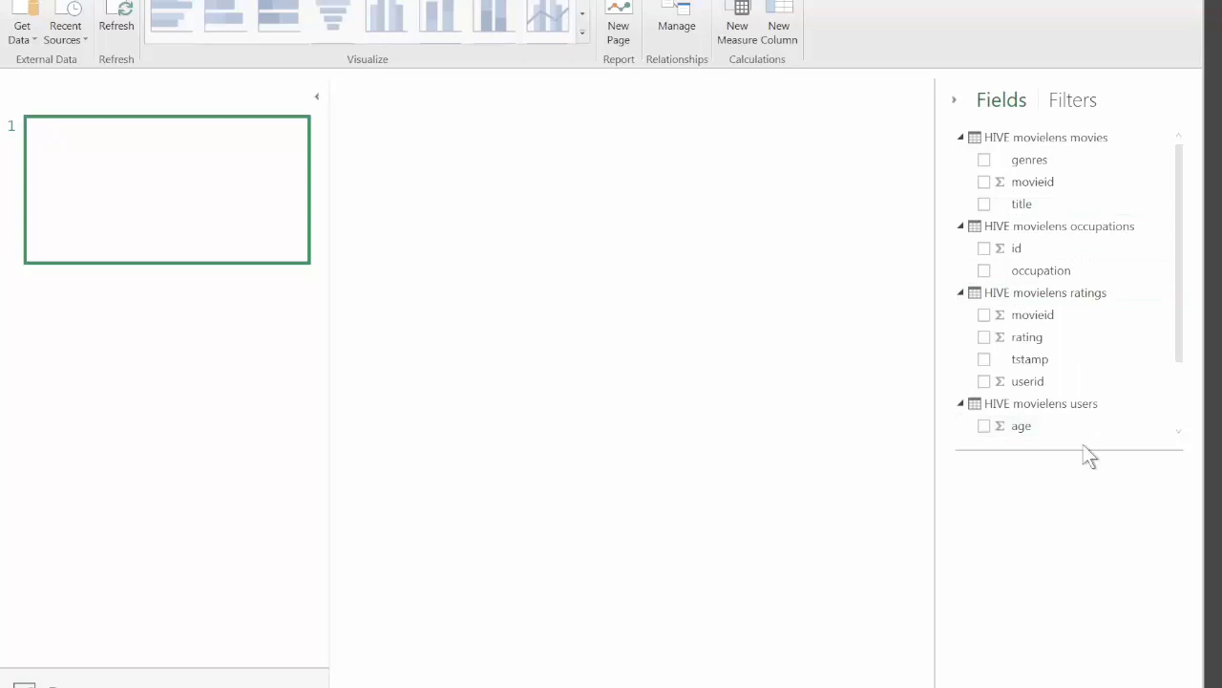
Step: Enlarge the Fields pane to show all the users table fields
{"action": "left_click_drag", "start_coordinate": [1079, 431], "coordinate": [1084, 621]}
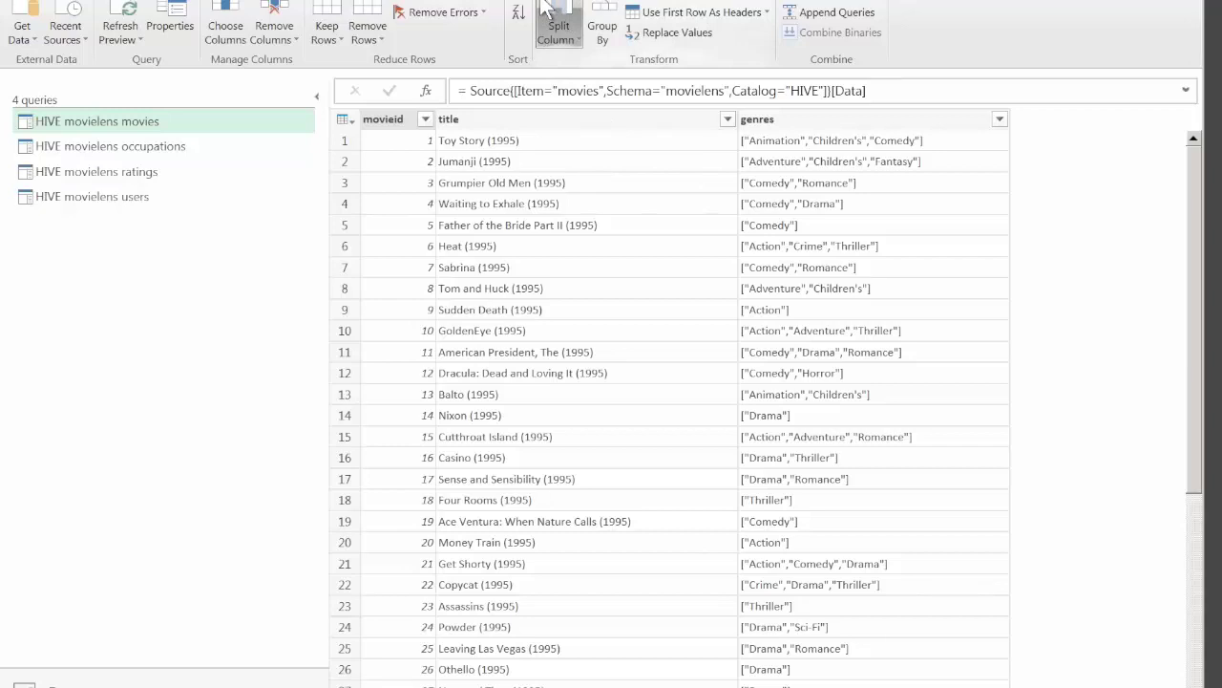
Step: Split the title column at the right-most custom '(' delimiter into title.1 and title.2
{"action": "left_click", "coordinate": [524, 119]}
{"action": "left_click", "coordinate": [551, 18]}
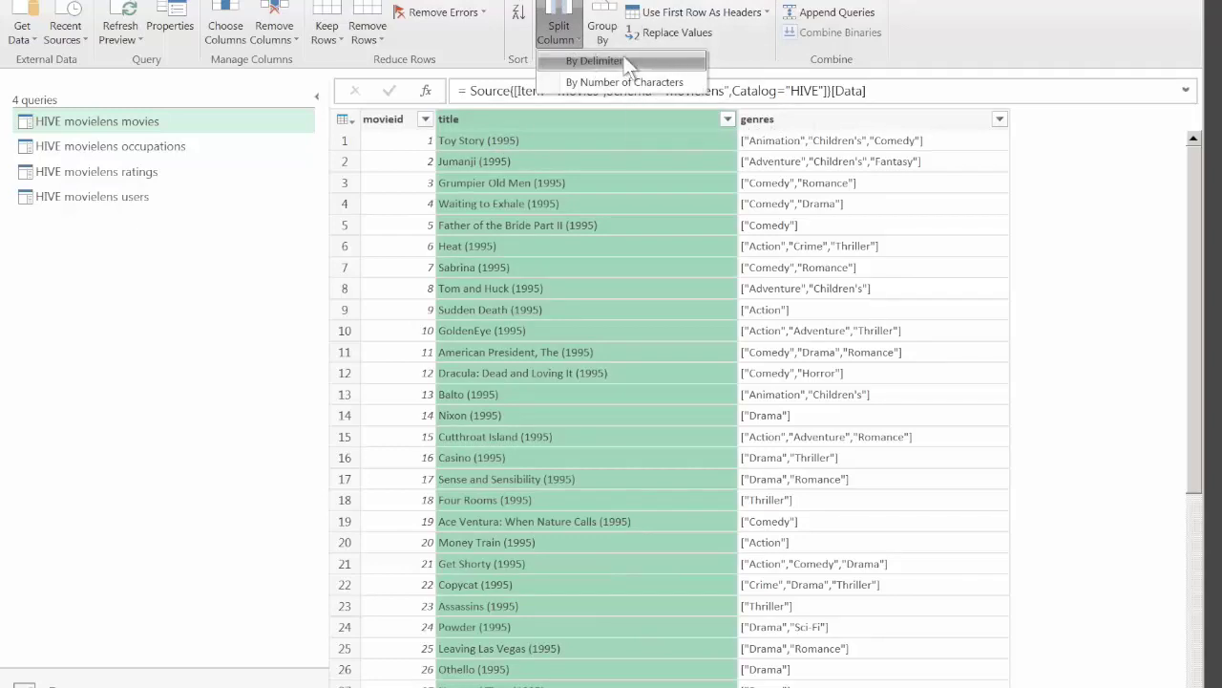
{"action": "left_click", "coordinate": [594, 60]}
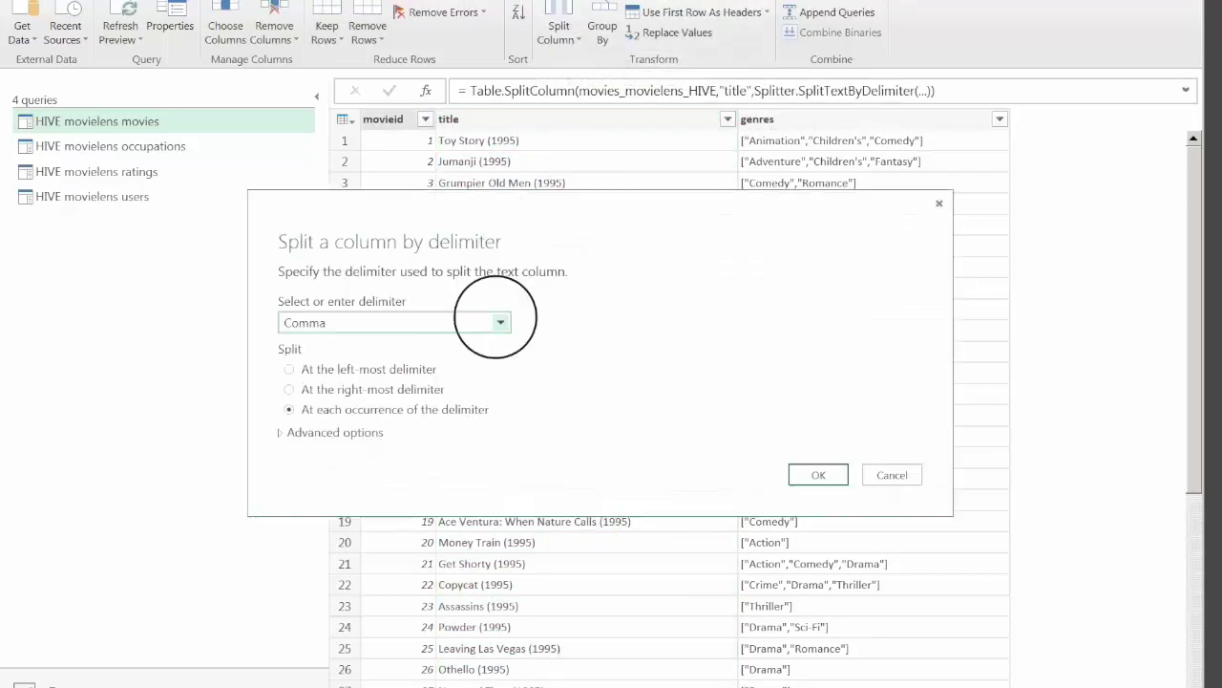
{"action": "left_click", "coordinate": [495, 321]}
{"action": "left_click", "coordinate": [387, 462]}
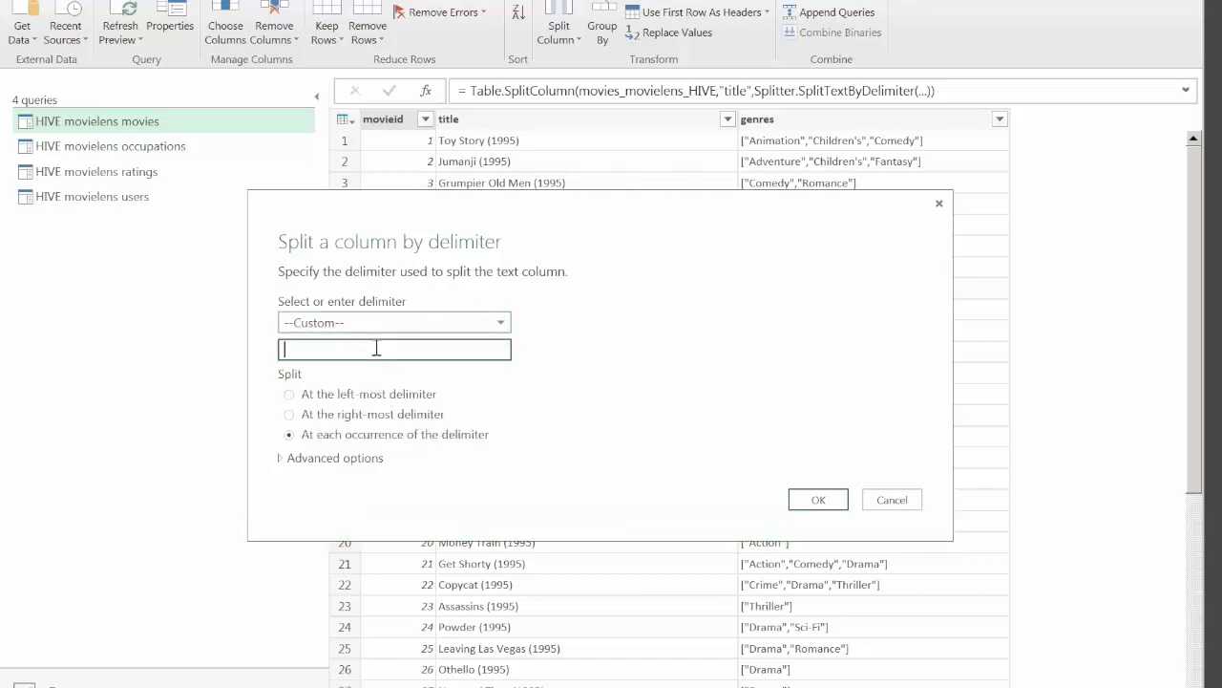
{"action": "left_click", "coordinate": [376, 349]}
{"action": "type", "text": "("}
{"action": "left_click", "coordinate": [284, 412]}
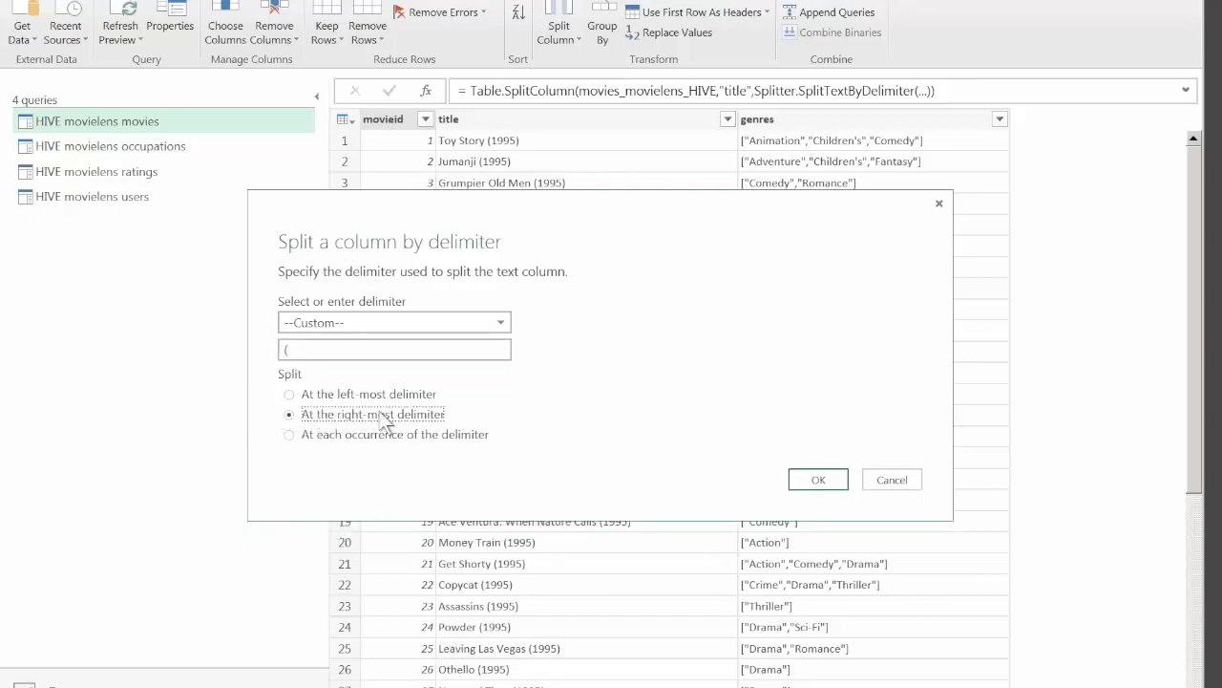
{"action": "left_click", "coordinate": [806, 474]}
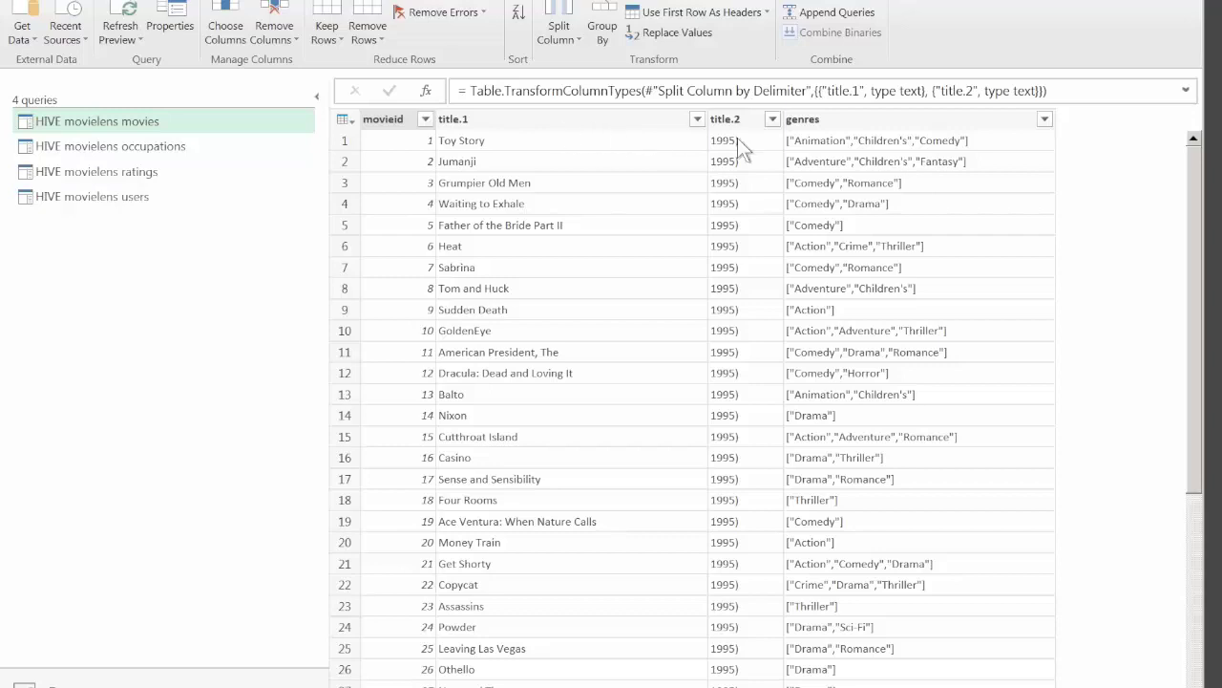
Step: Rename column title.1 to title and title.2 to year
{"action": "left_click", "coordinate": [508, 122]}
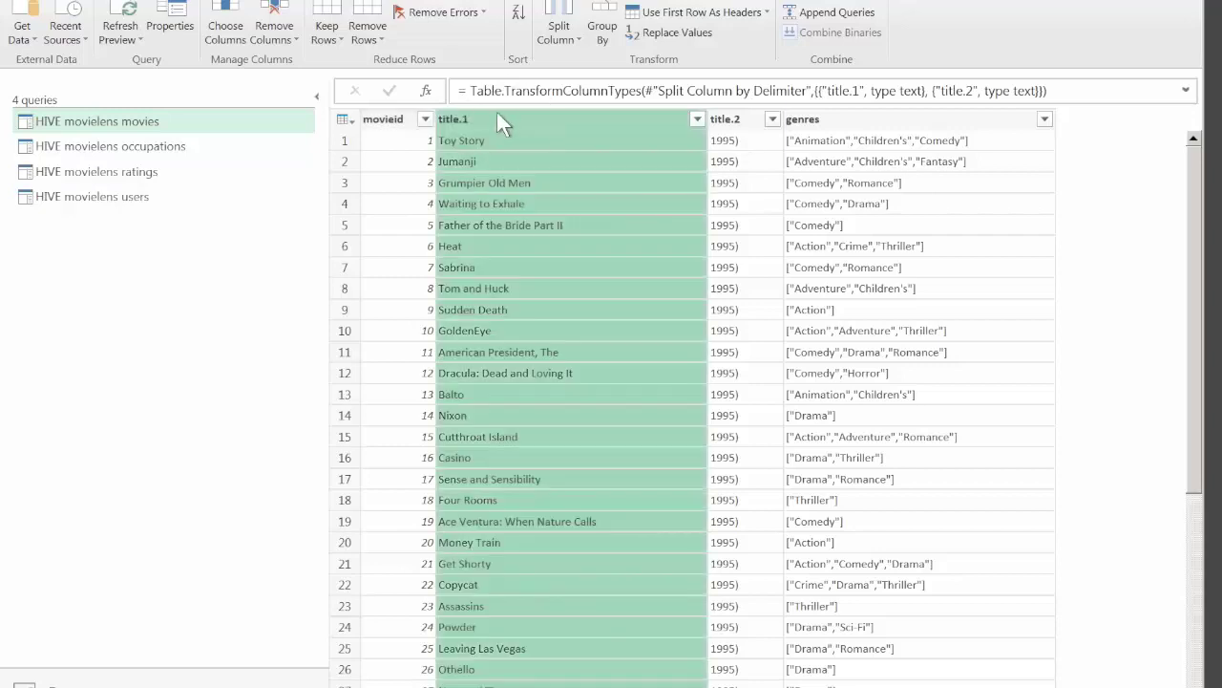
{"action": "double_click", "coordinate": [496, 111]}
{"action": "key", "text": "End"}
{"action": "key", "text": "BackSpace"}
{"action": "key", "text": "BackSpace"}
{"action": "key", "text": "Return"}
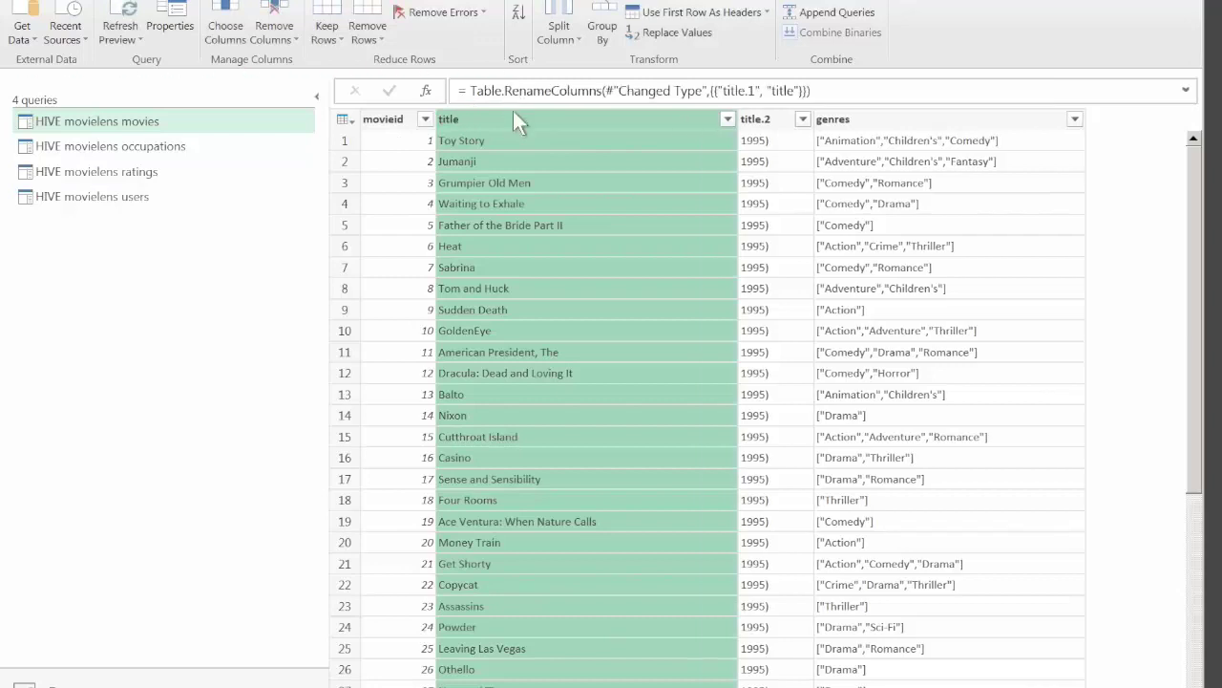
{"action": "left_click", "coordinate": [764, 115]}
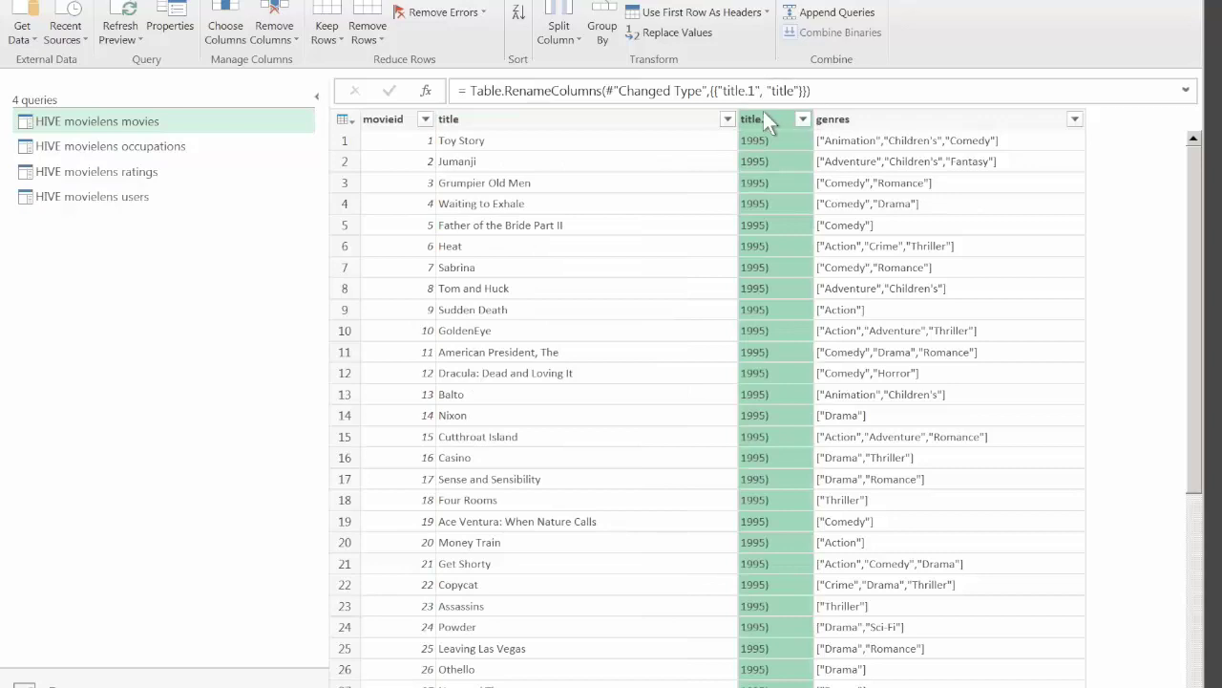
{"action": "double_click", "coordinate": [763, 113]}
{"action": "type", "text": "year"}
{"action": "key", "text": "Return"}
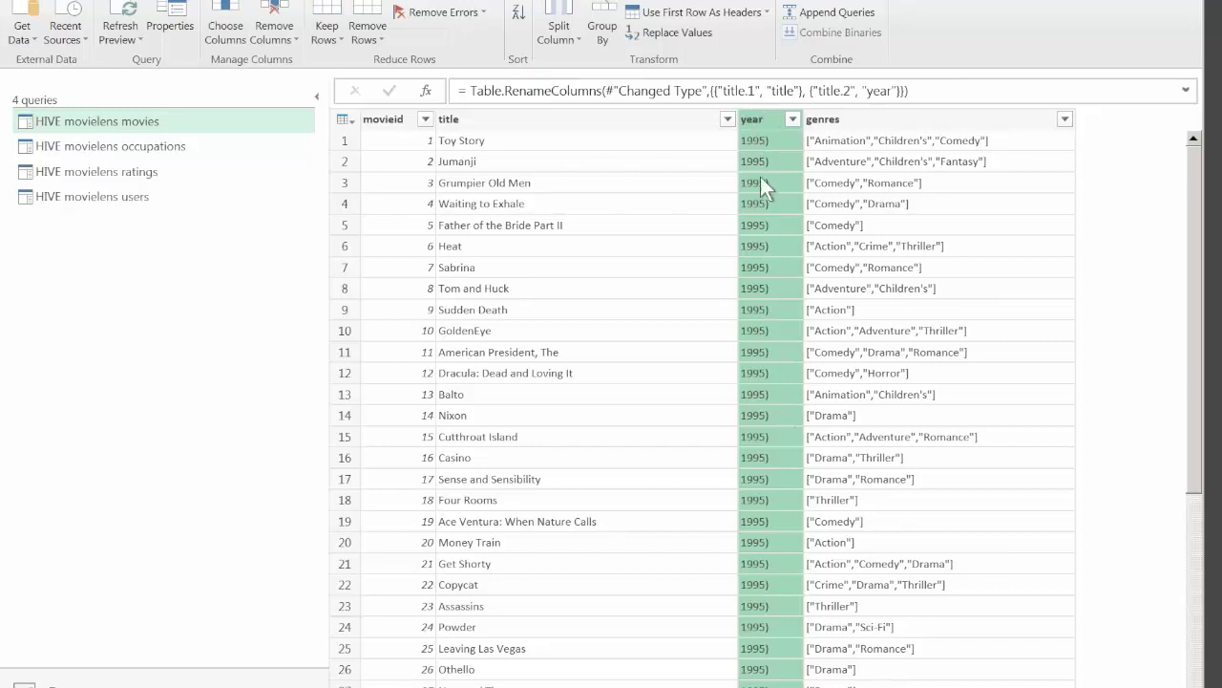
Step: Replace ')' with nothing in the year column so years read like 1995
{"action": "left_click", "coordinate": [673, 31]}
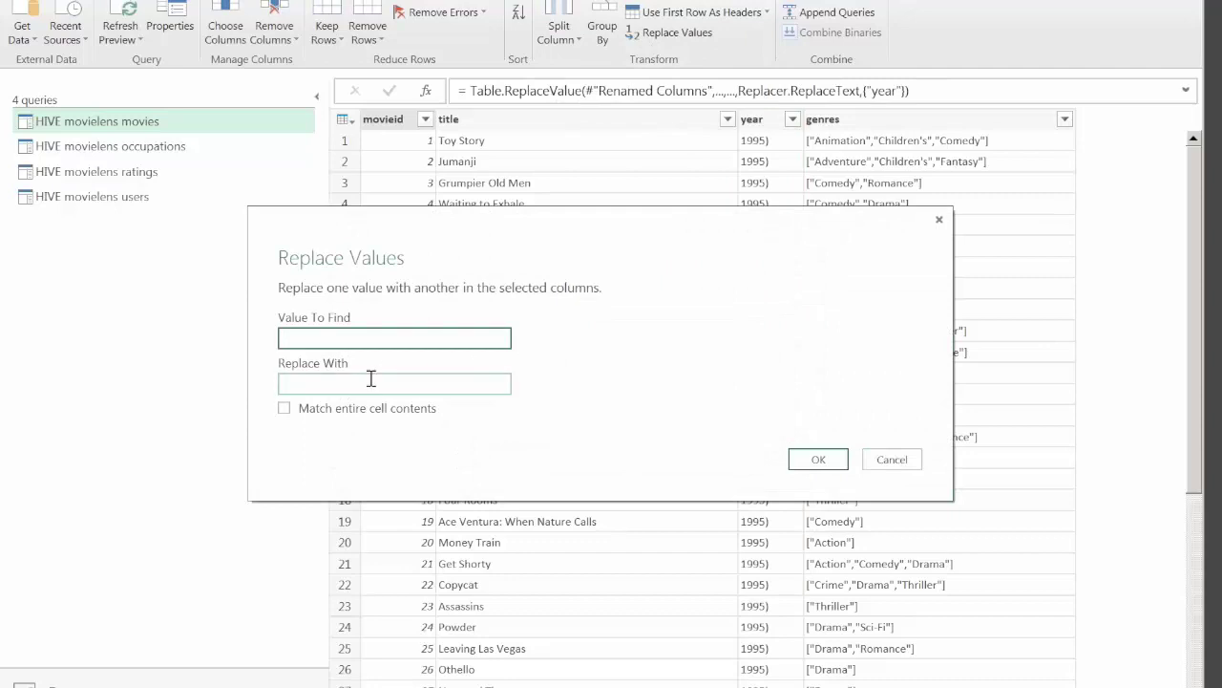
{"action": "type", "text": ")"}
{"action": "left_click", "coordinate": [812, 457]}
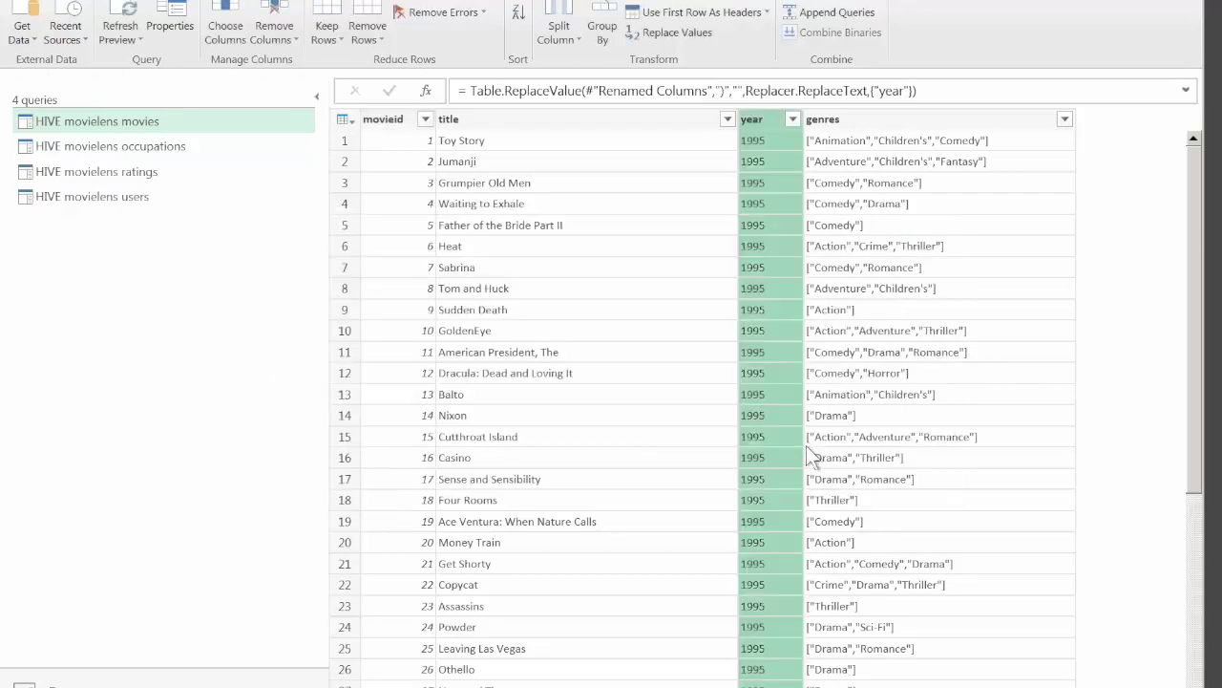
Step: Split genres at each comma into genres.1–genres.5 and narrow the queries pane to see them
{"action": "left_click", "coordinate": [966, 141]}
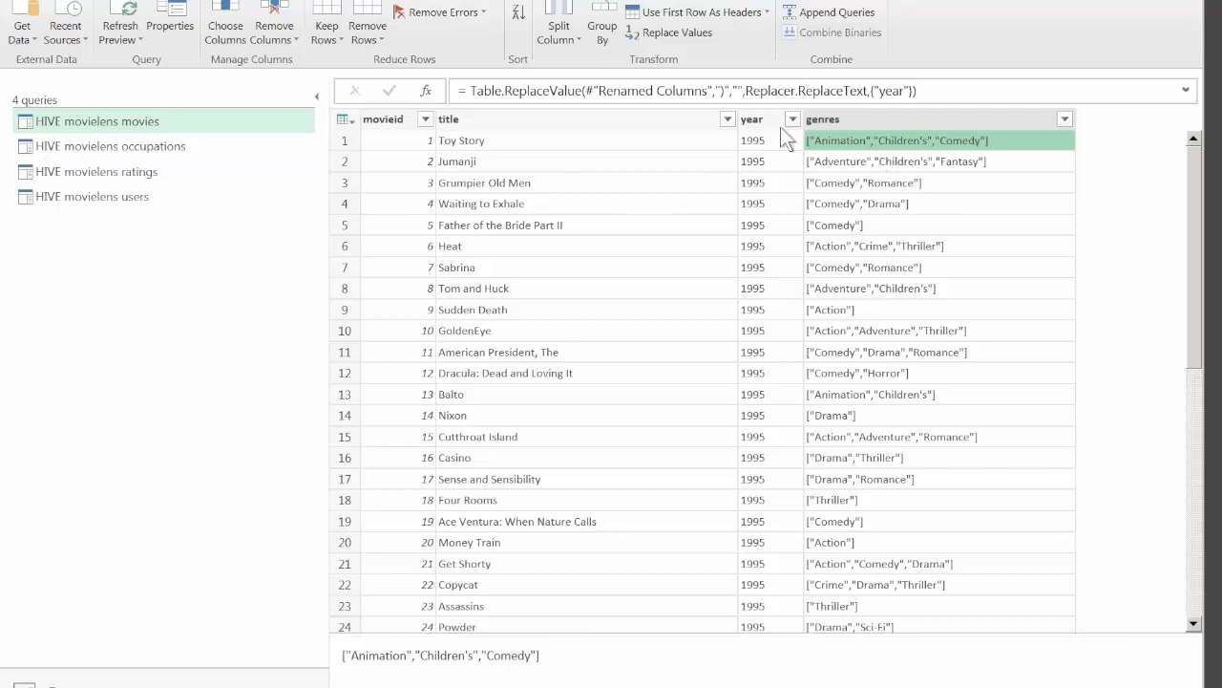
{"action": "left_click", "coordinate": [556, 28]}
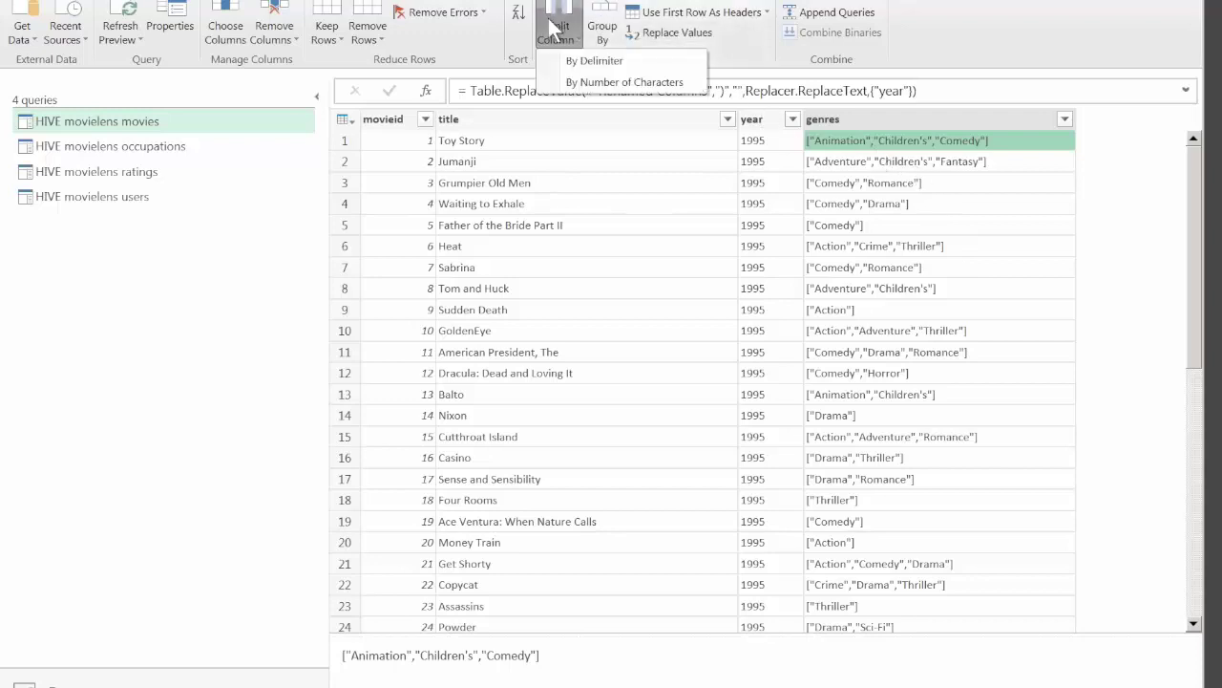
{"action": "left_click", "coordinate": [556, 60]}
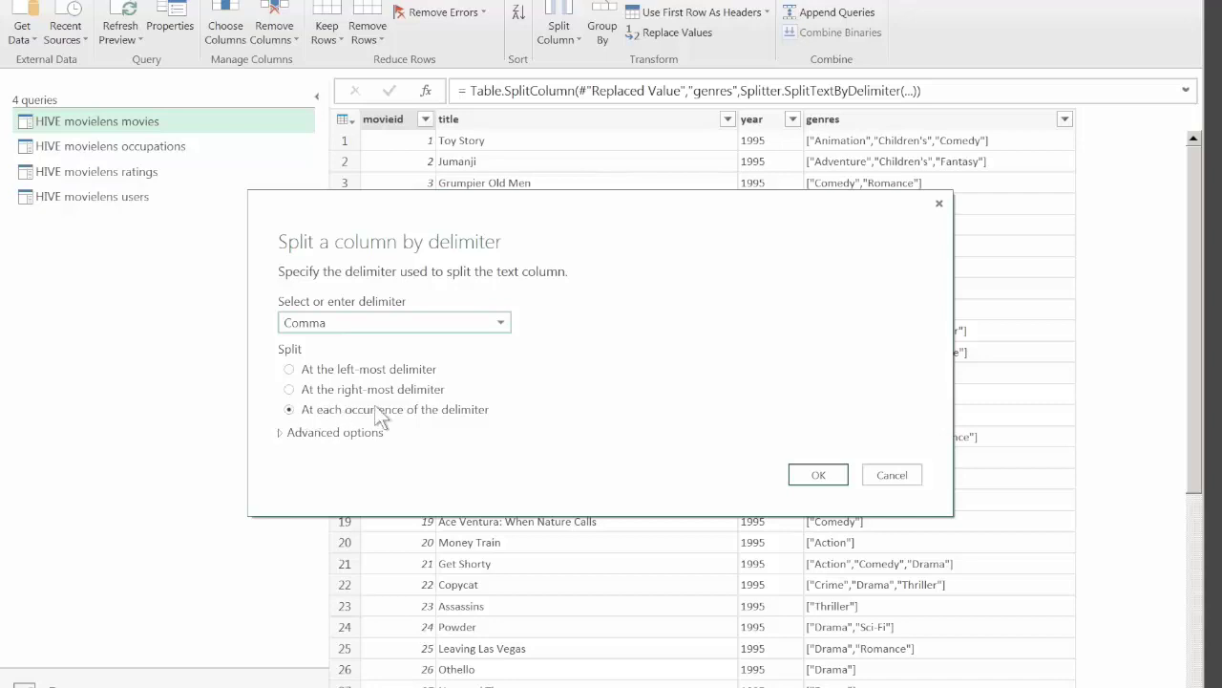
{"action": "left_click", "coordinate": [812, 475]}
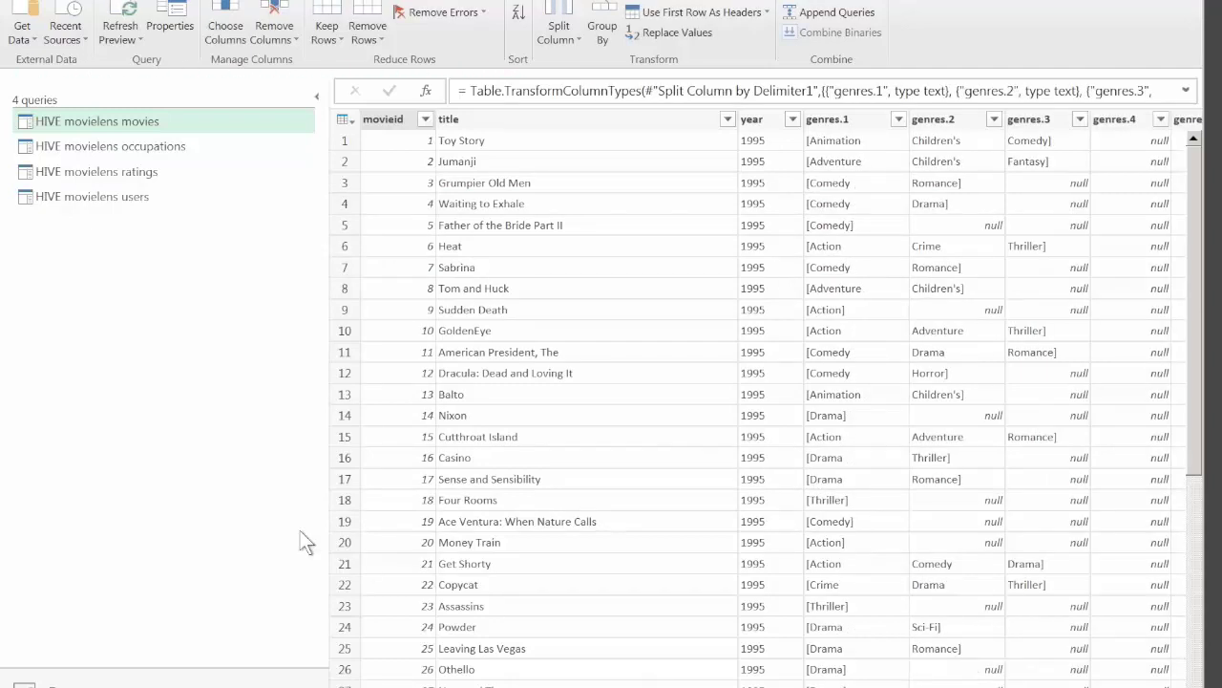
{"action": "left_click_drag", "start_coordinate": [312, 520], "coordinate": [197, 511]}
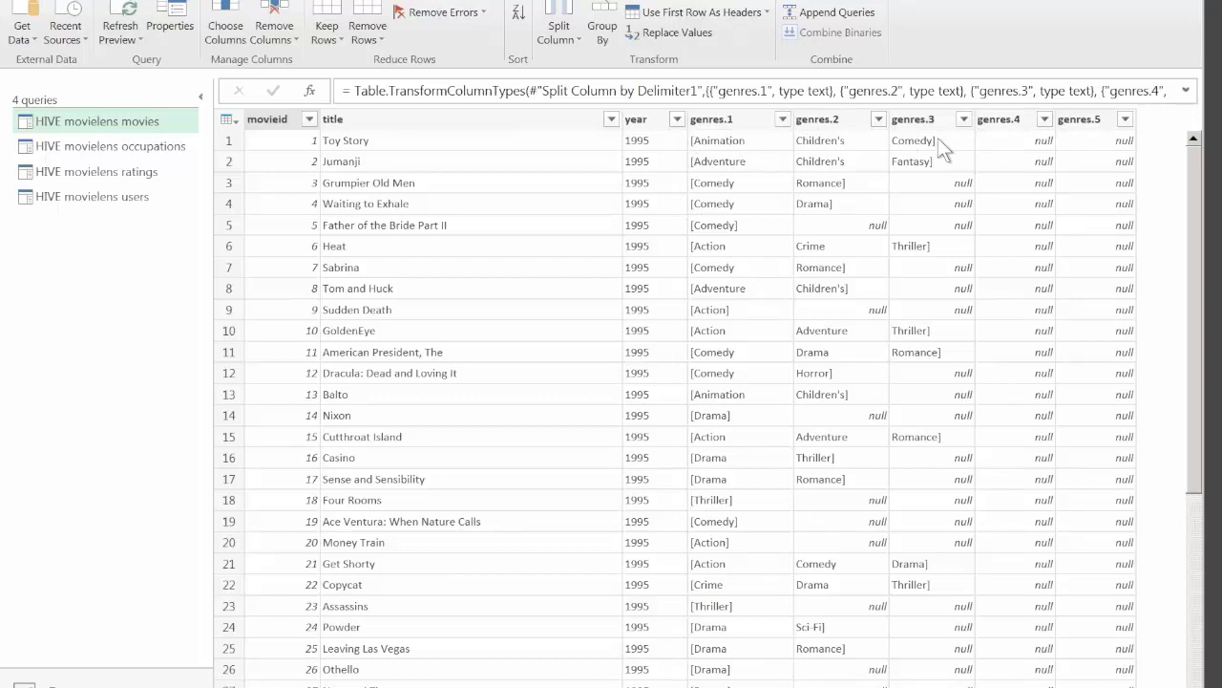
Step: Replace '[' with nothing across columns genres.1 through genres.5
{"action": "left_click", "coordinate": [716, 111]}
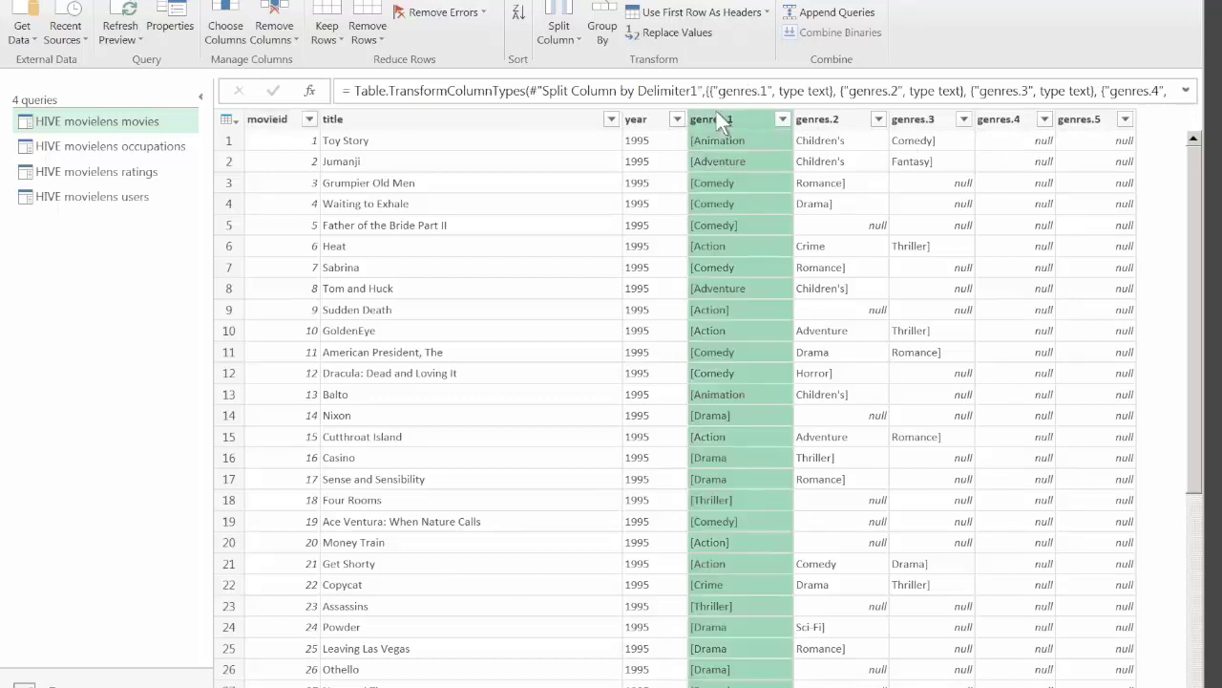
{"action": "key", "text": "shift+Right"}
{"action": "key", "text": "shift+Right"}
{"action": "key", "text": "shift+Right"}
{"action": "key", "text": "shift+Right"}
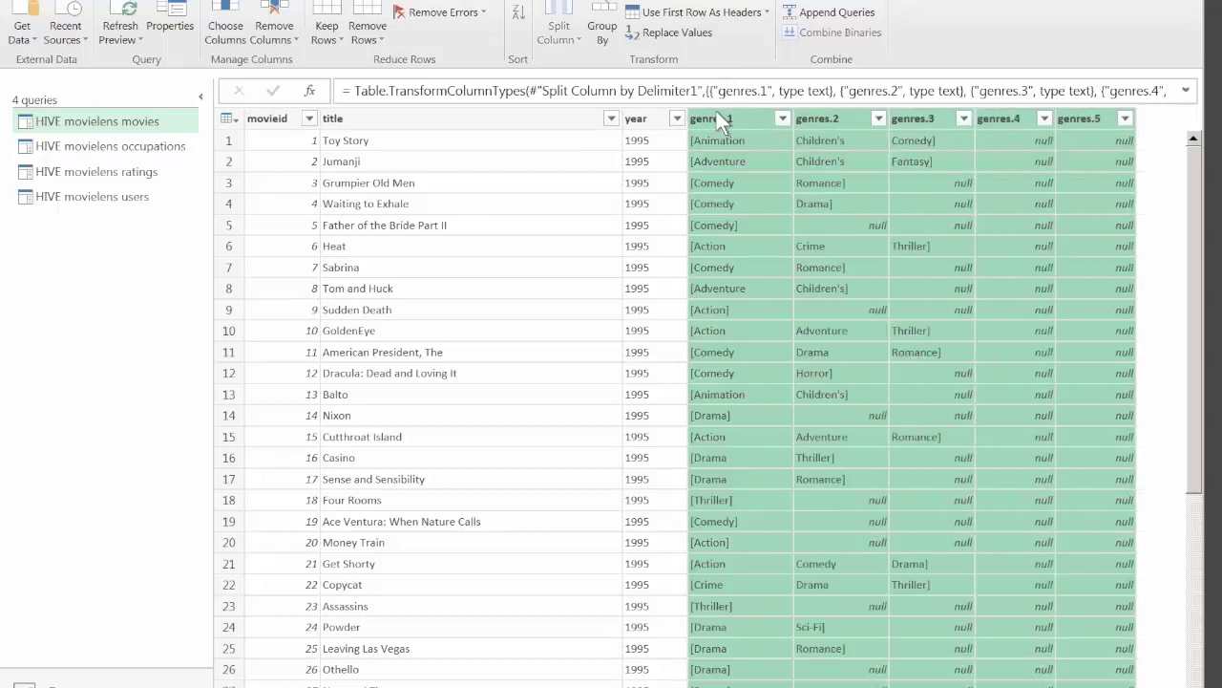
{"action": "left_click", "coordinate": [678, 32]}
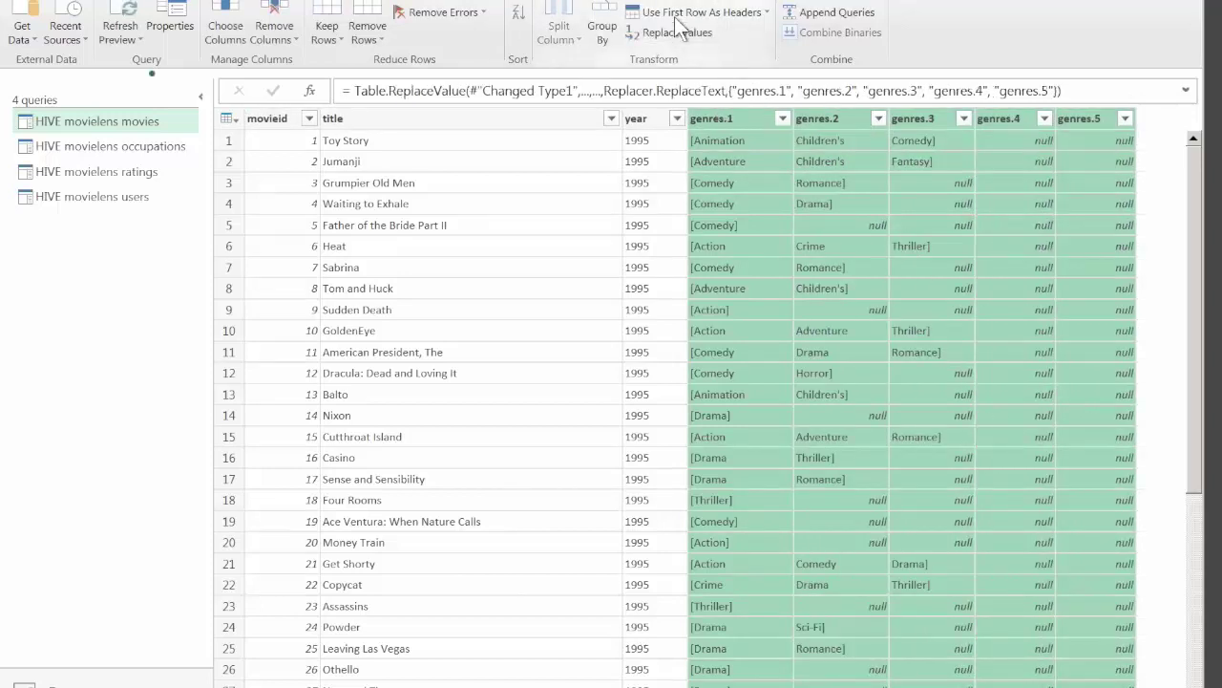
{"action": "type", "text": "["}
{"action": "left_click", "coordinate": [829, 459]}
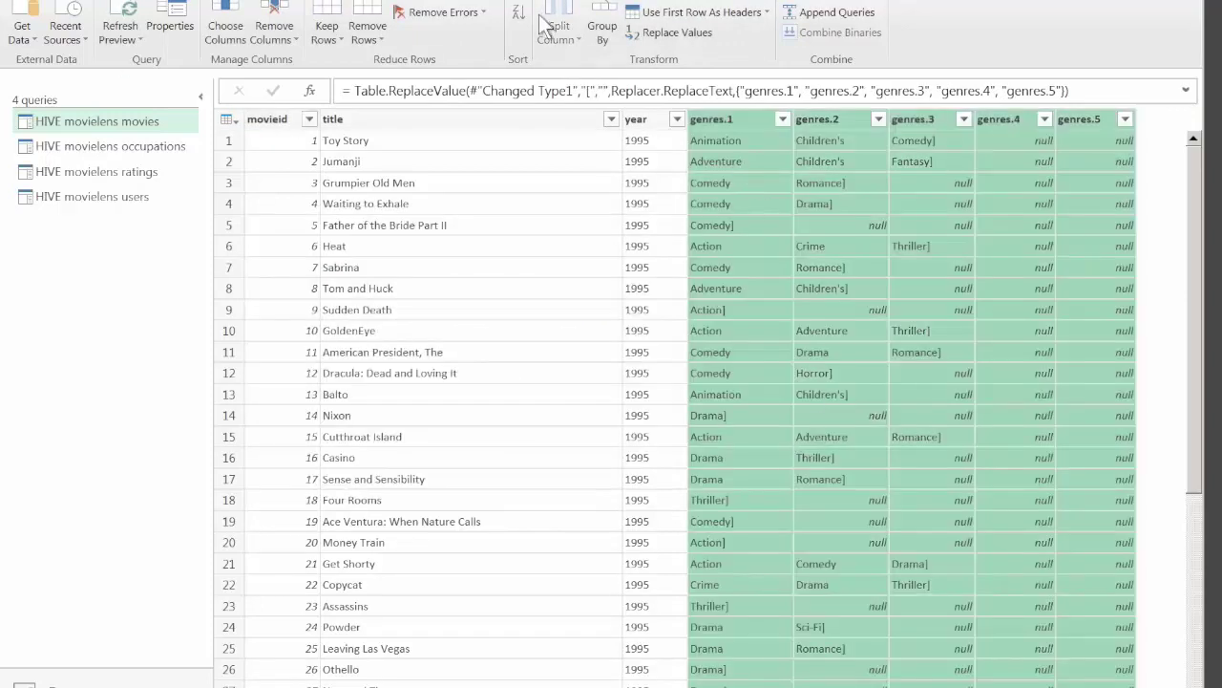
Step: Remove ']' from the genre columns, then duplicate the movies query as HIVE movielens movies (2)
{"action": "left_click", "coordinate": [668, 33]}
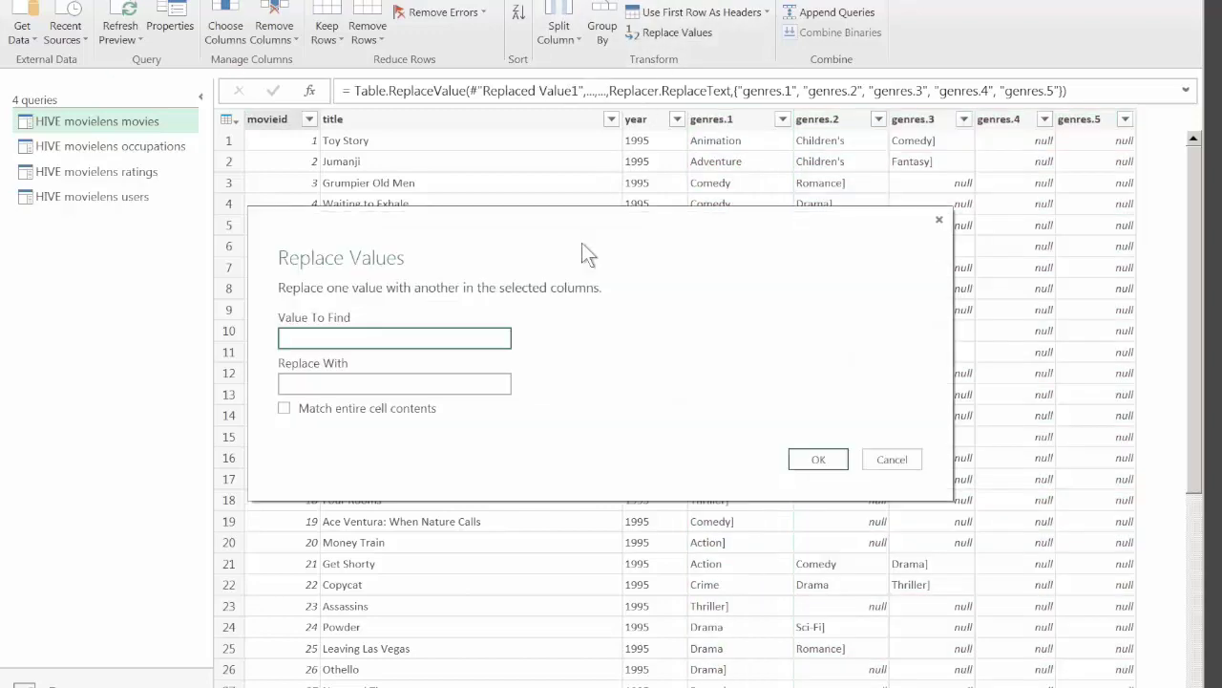
{"action": "type", "text": "]"}
{"action": "left_click", "coordinate": [811, 455]}
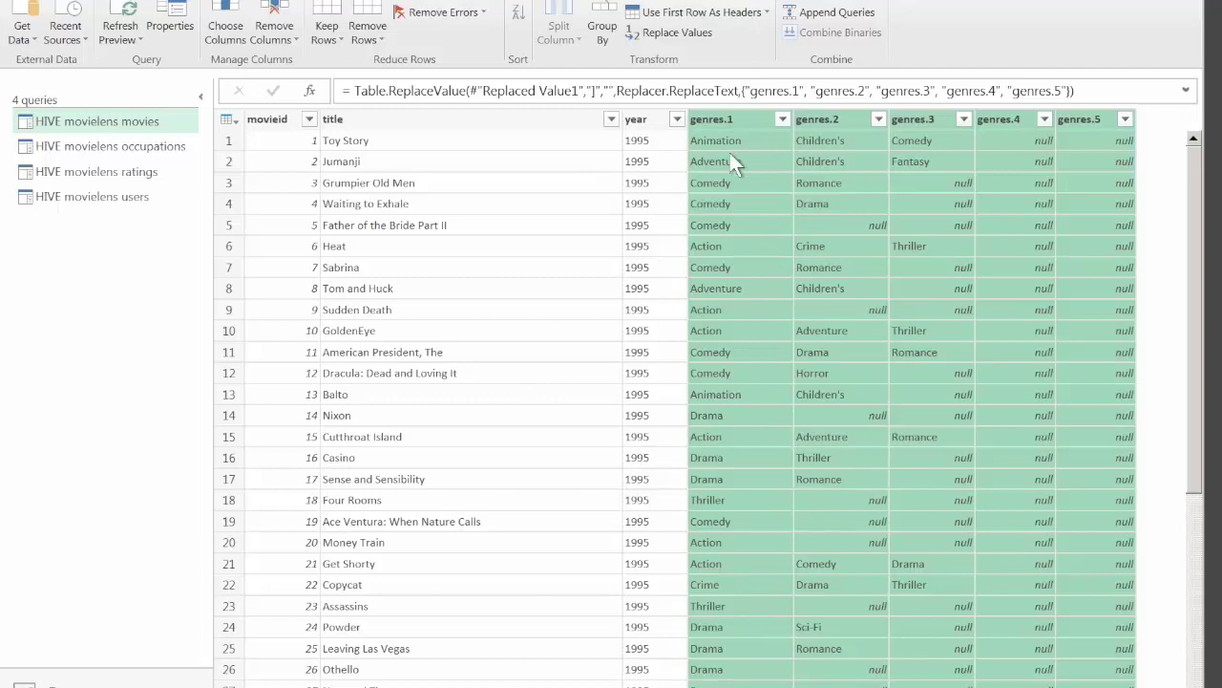
{"action": "right_click", "coordinate": [102, 114]}
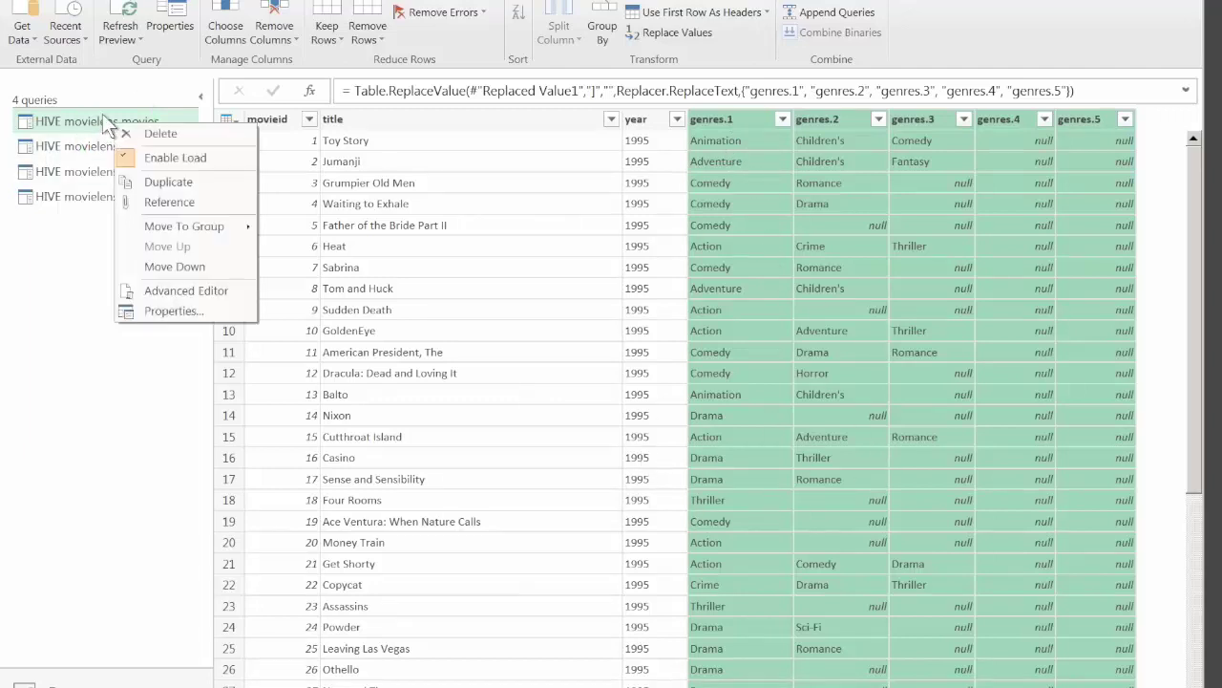
{"action": "left_click", "coordinate": [196, 181]}
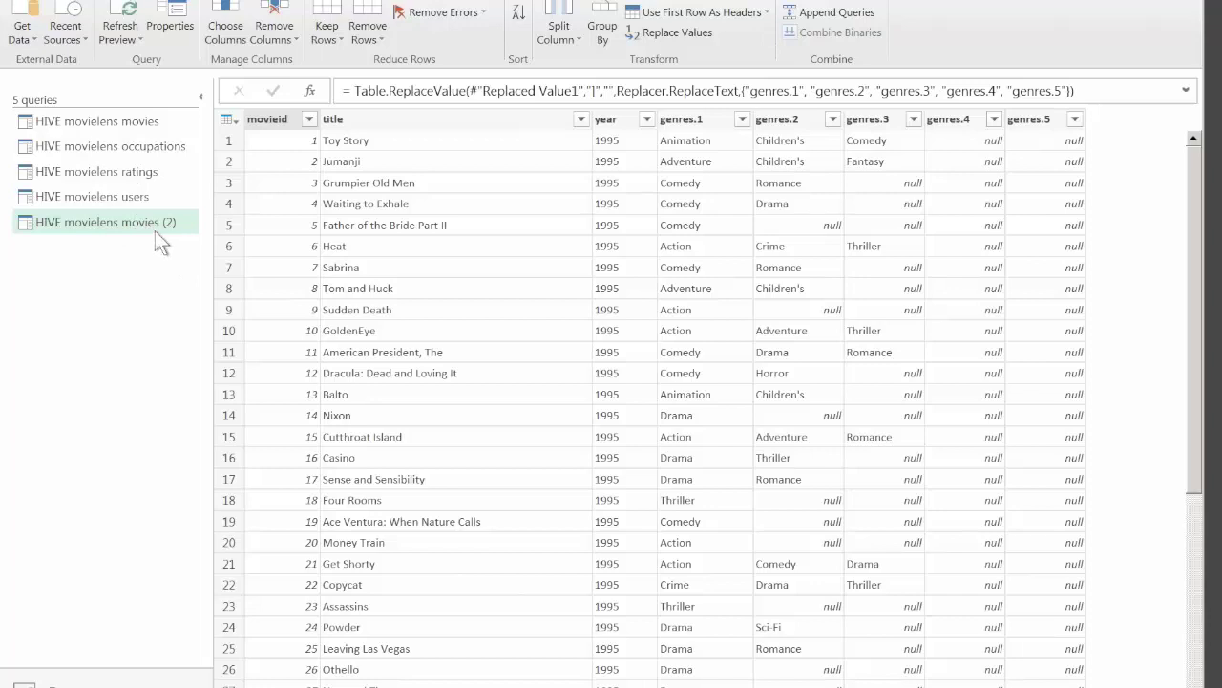
Step: Change the name of query HIVE movielens movies (2) to 'genres' in its Properties
{"action": "right_click", "coordinate": [152, 225]}
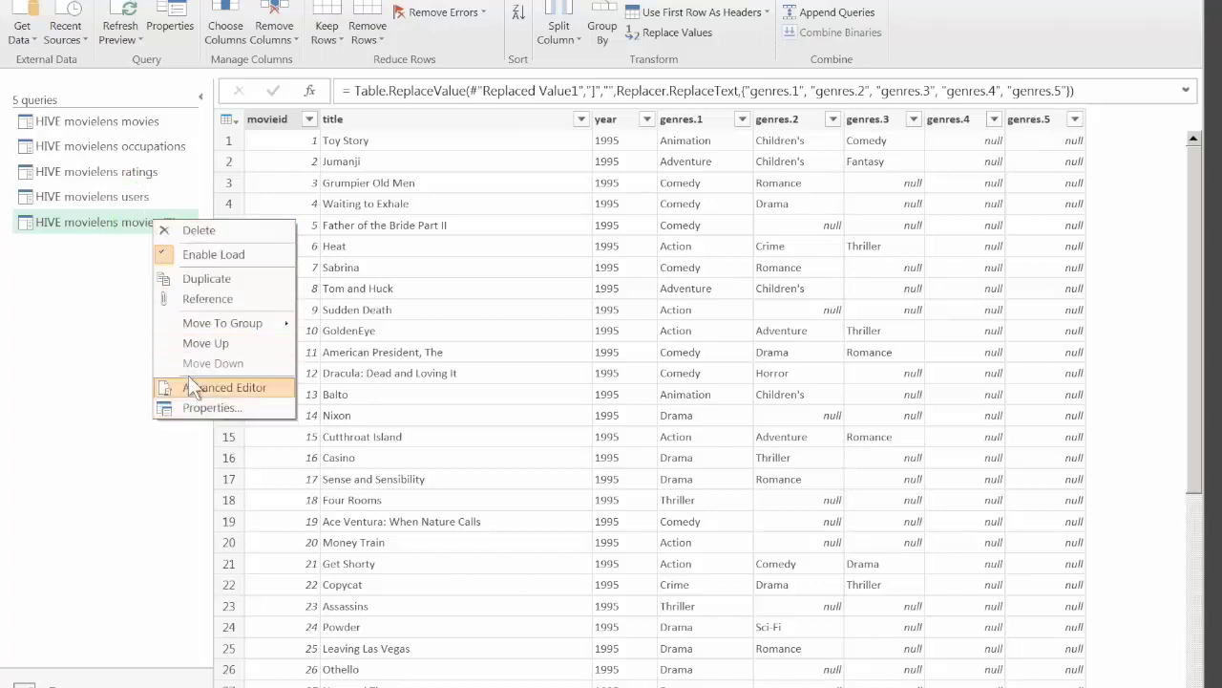
{"action": "left_click", "coordinate": [236, 406]}
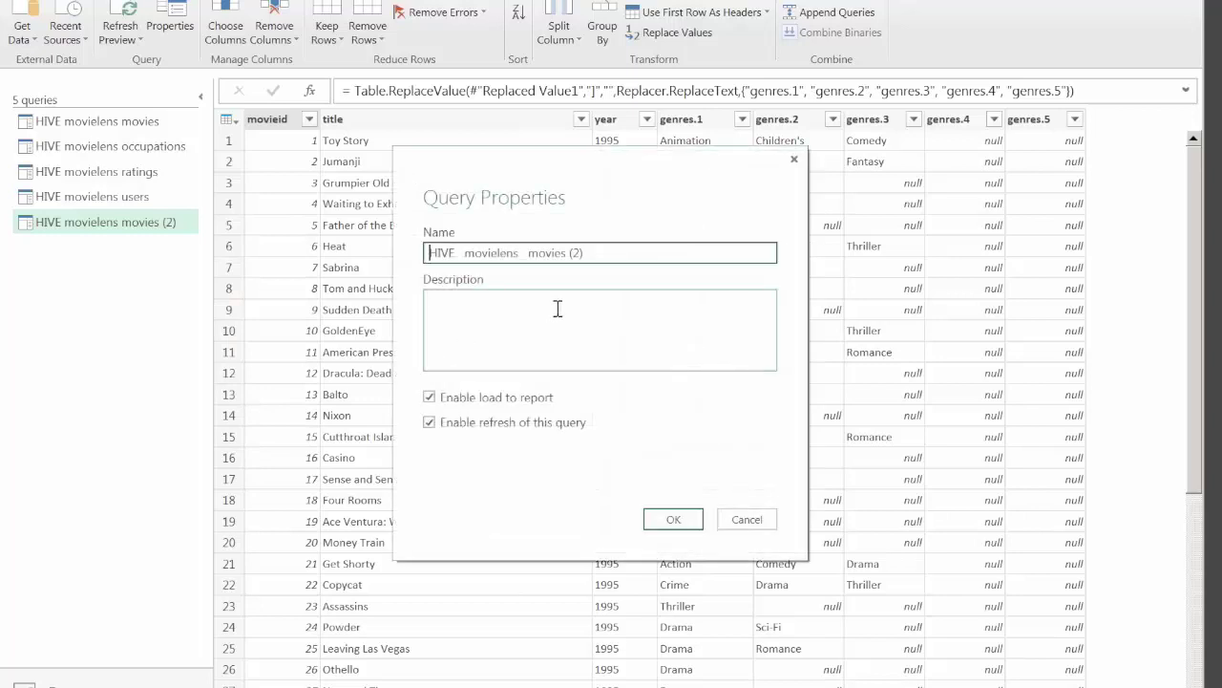
{"action": "left_click_drag", "start_coordinate": [627, 252], "coordinate": [301, 229]}
{"action": "type", "text": "genres"}
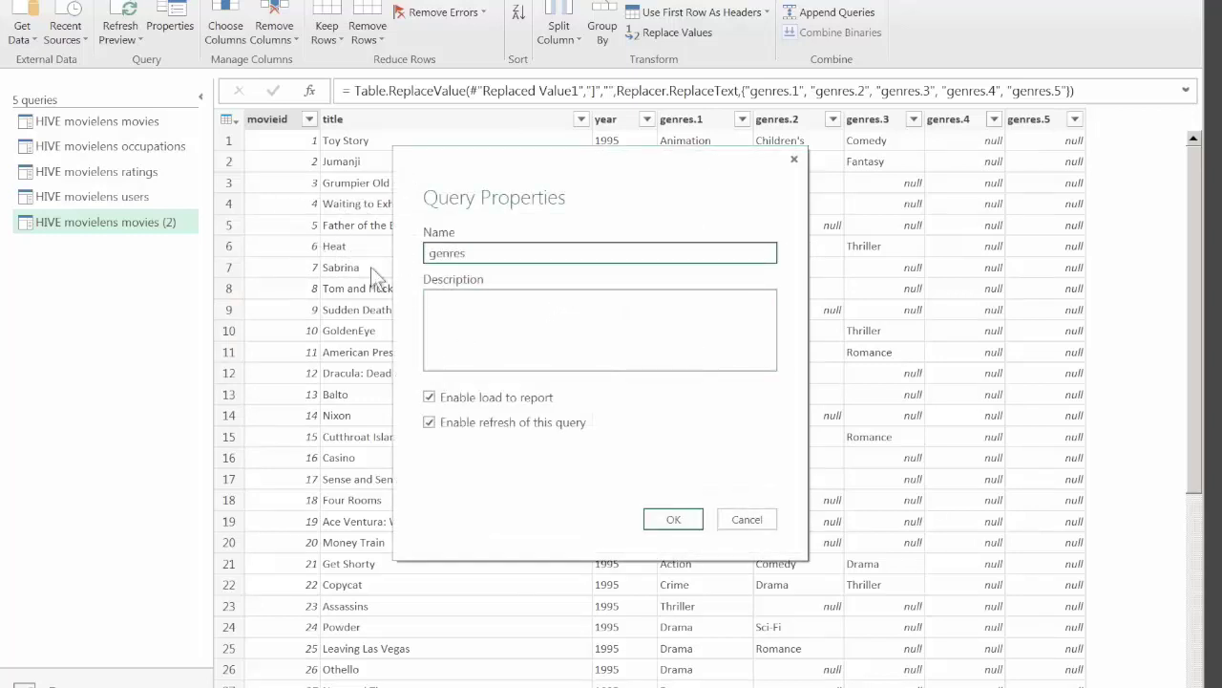
{"action": "left_click", "coordinate": [673, 519]}
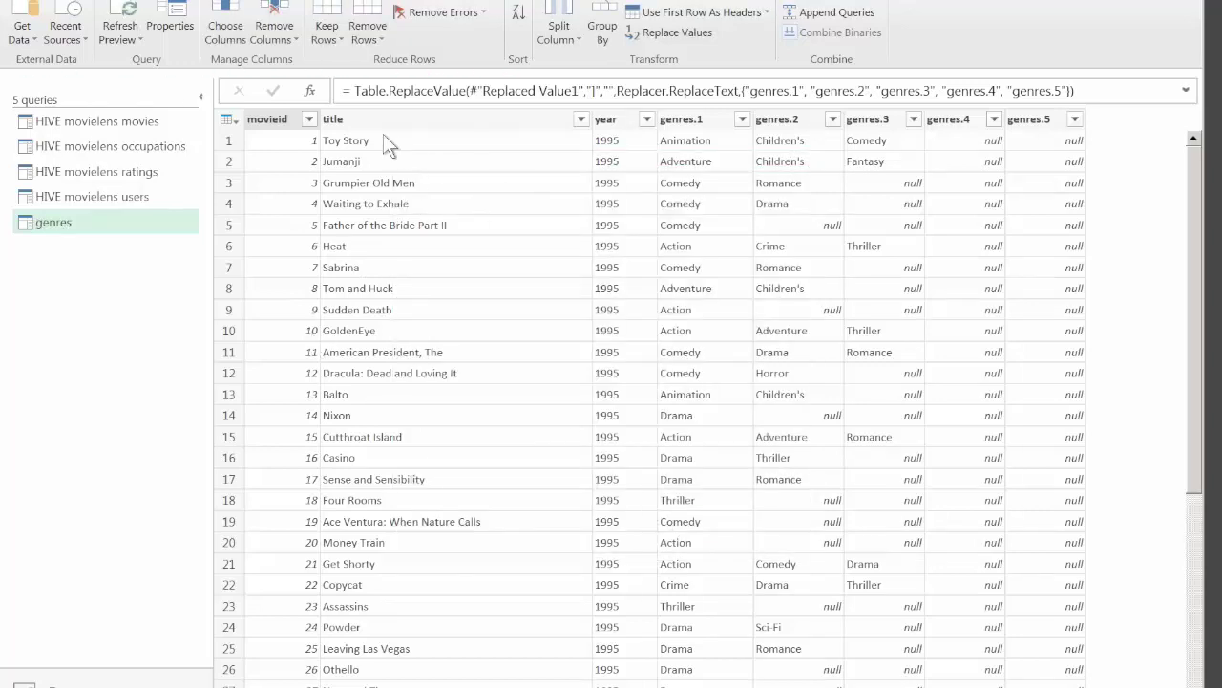
Step: Select the title and year columns in the genres query and remove them
{"action": "left_click", "coordinate": [406, 118]}
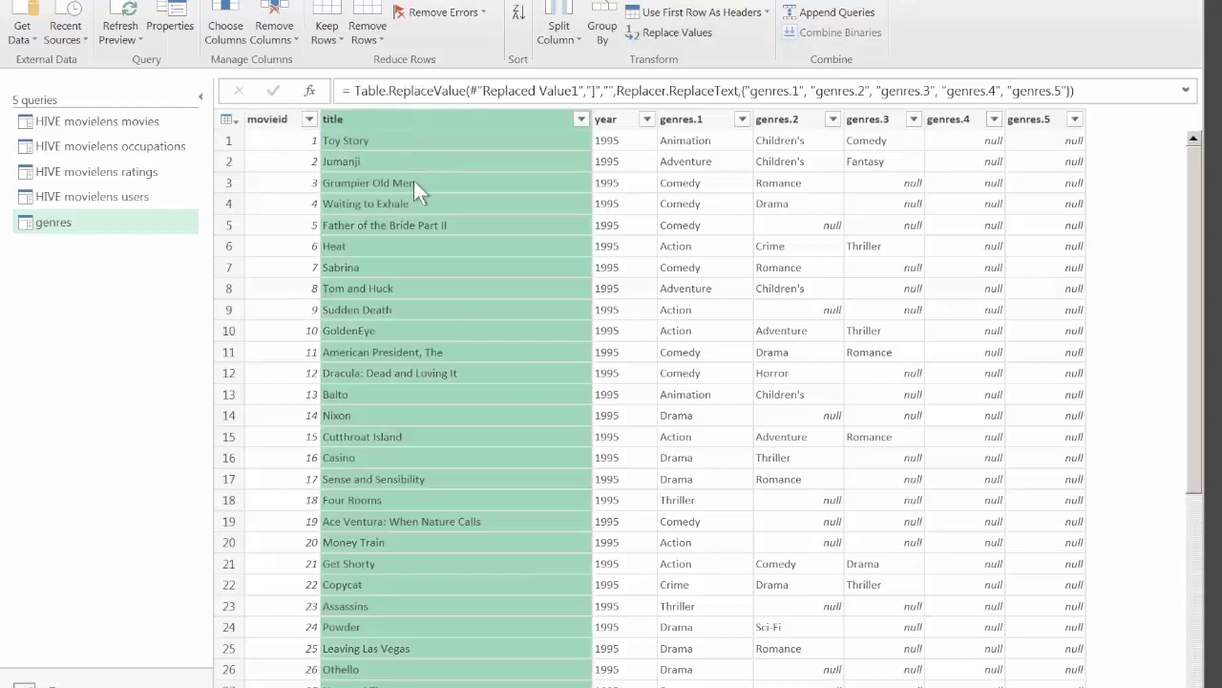
{"action": "key", "text": "shift+Right"}
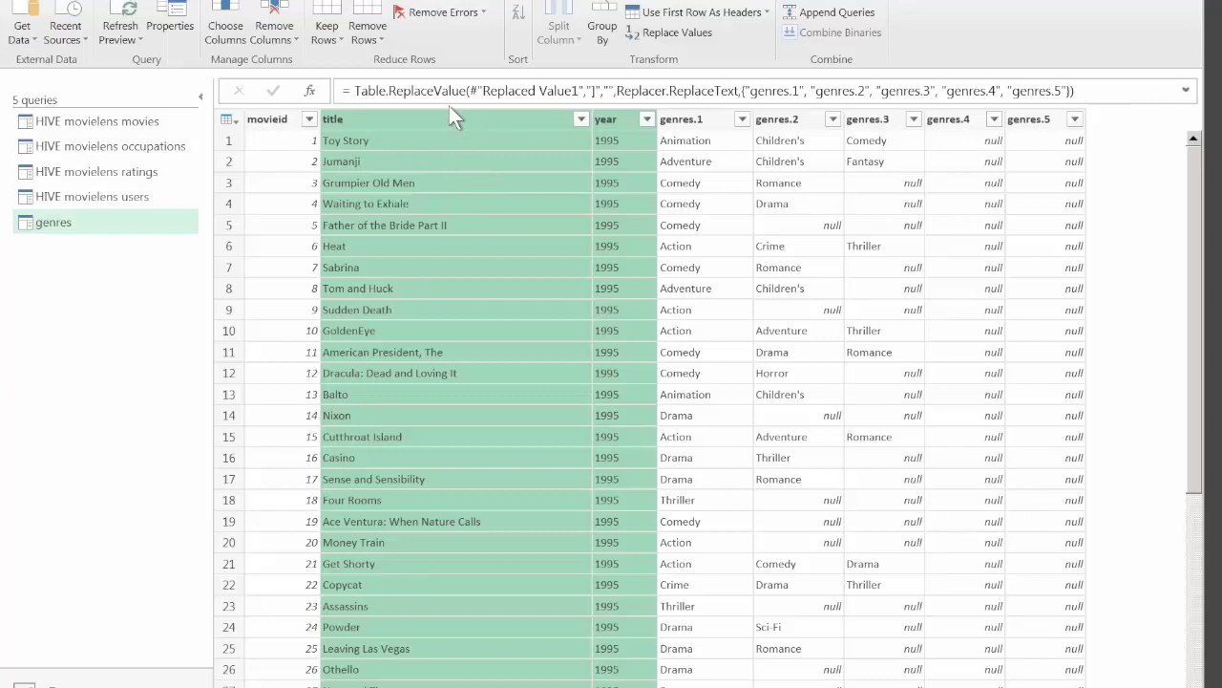
{"action": "left_click", "coordinate": [275, 21]}
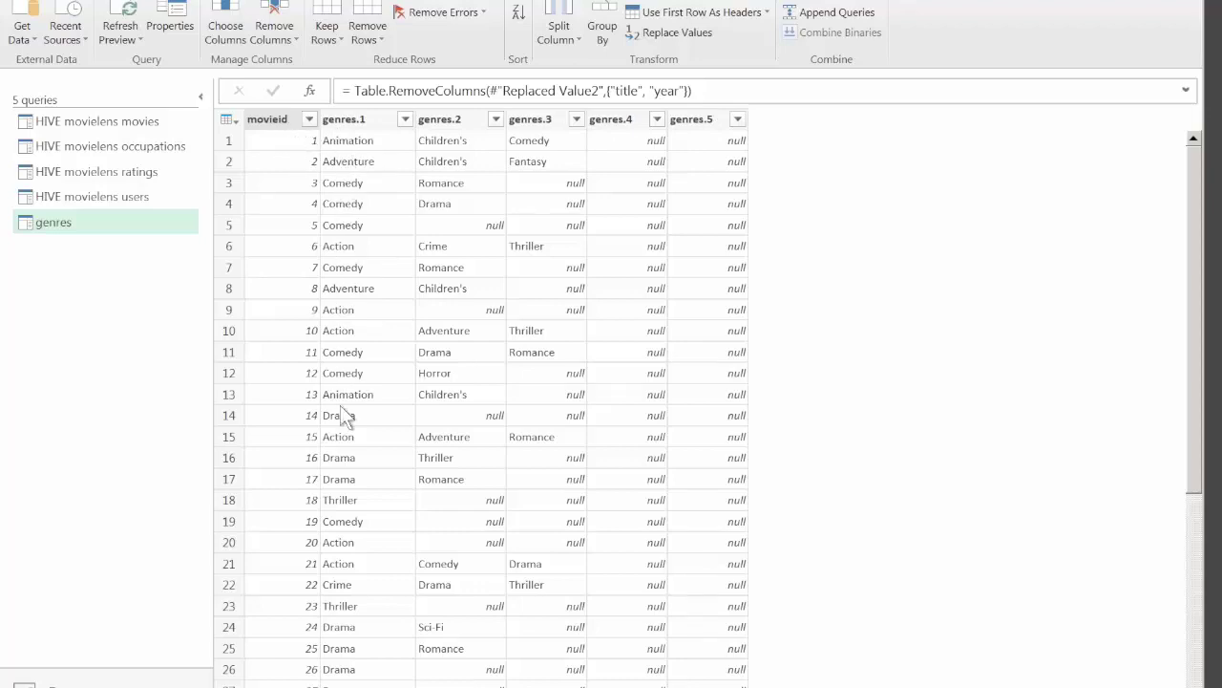
Step: Unpivot columns genres.1 through genres.5 into Attribute and Value rows
{"action": "left_click", "coordinate": [342, 113]}
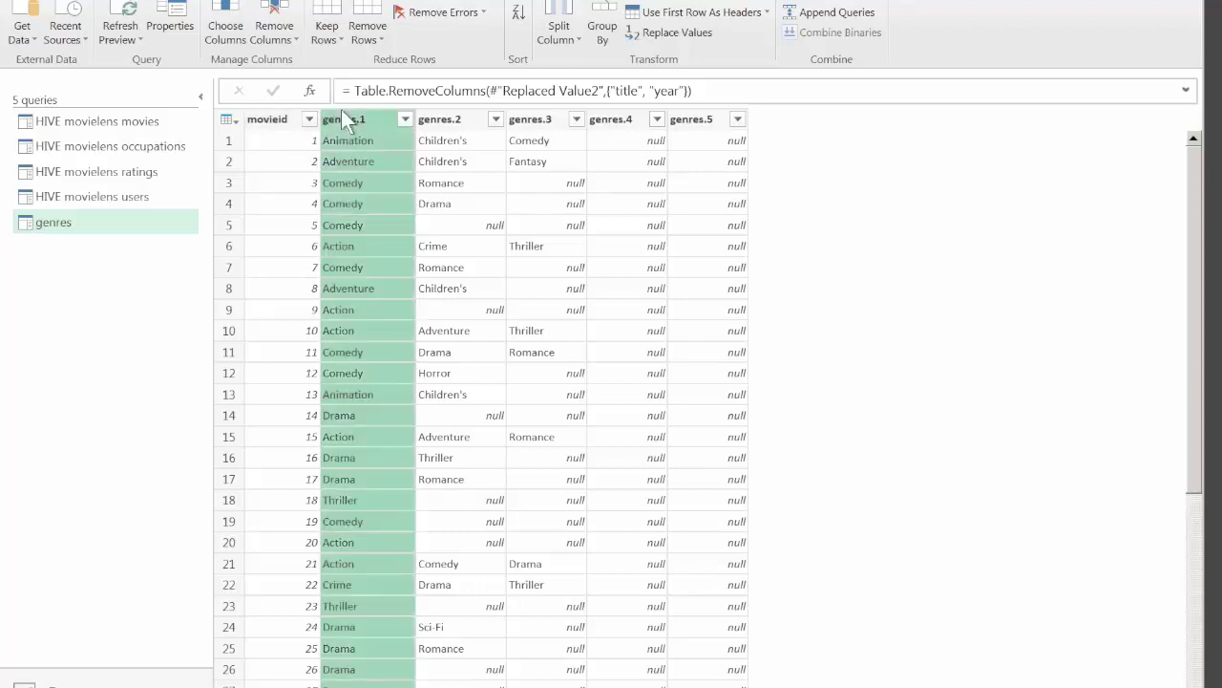
{"action": "key", "text": "shift+Right"}
{"action": "key", "text": "shift+Right"}
{"action": "key", "text": "shift+Right"}
{"action": "key", "text": "shift+Right"}
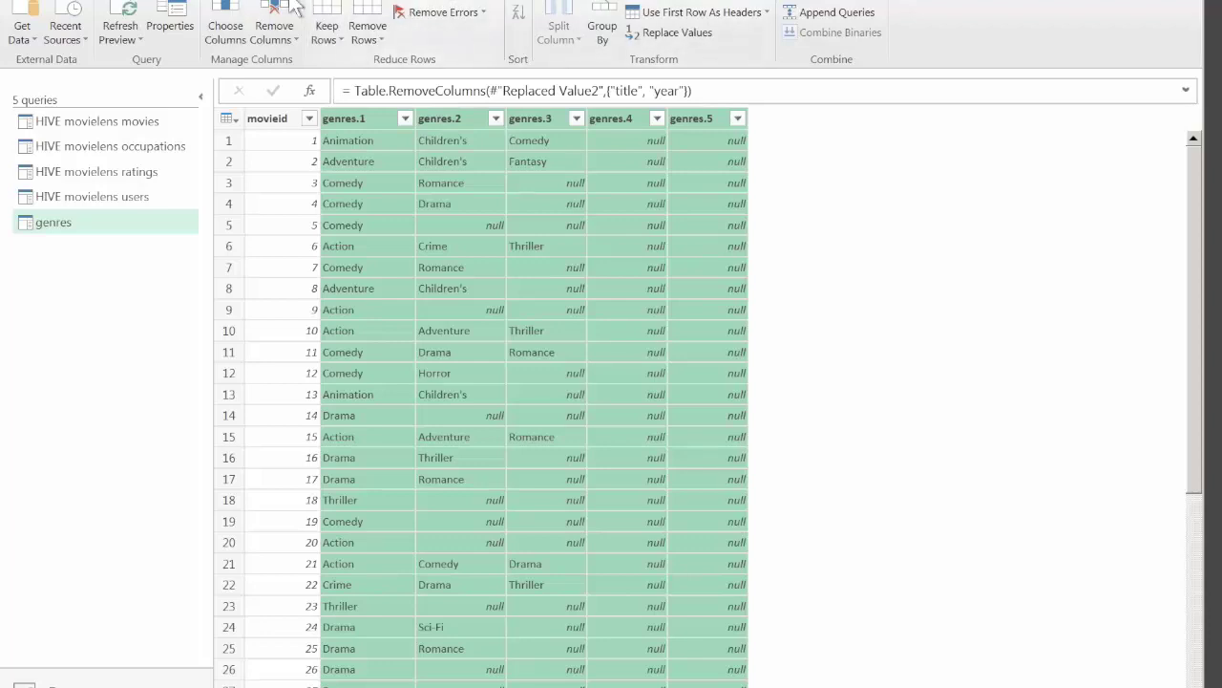
{"action": "left_click", "coordinate": [258, 1]}
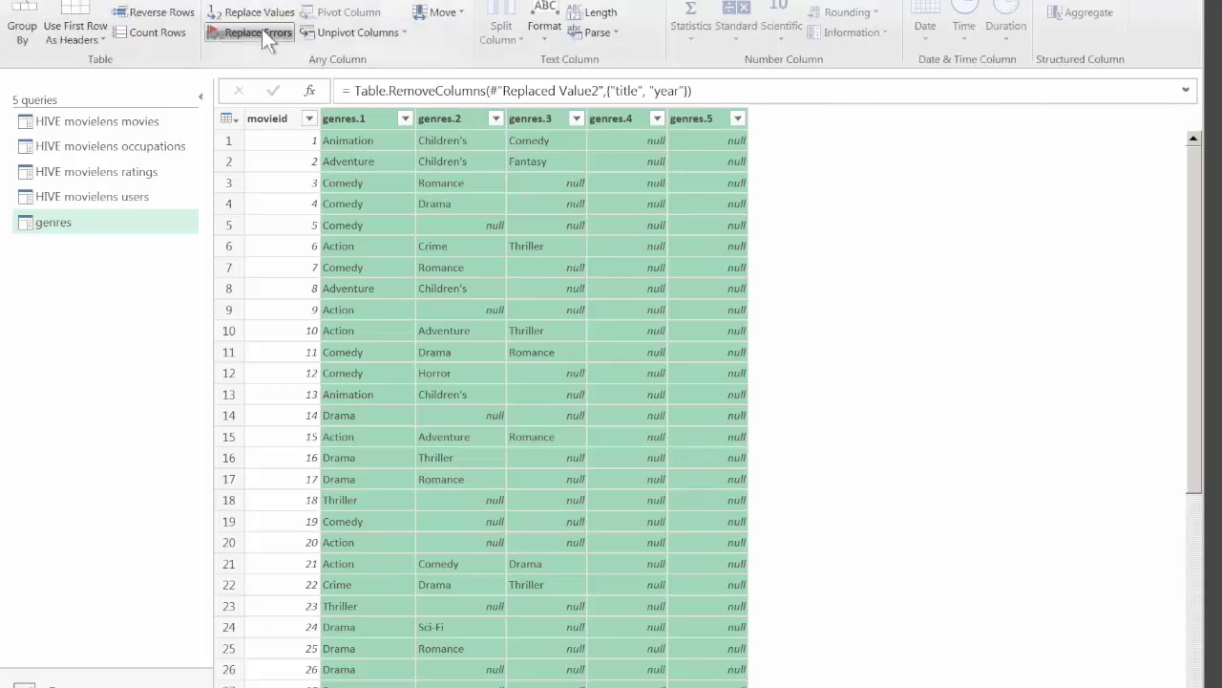
{"action": "left_click", "coordinate": [367, 34]}
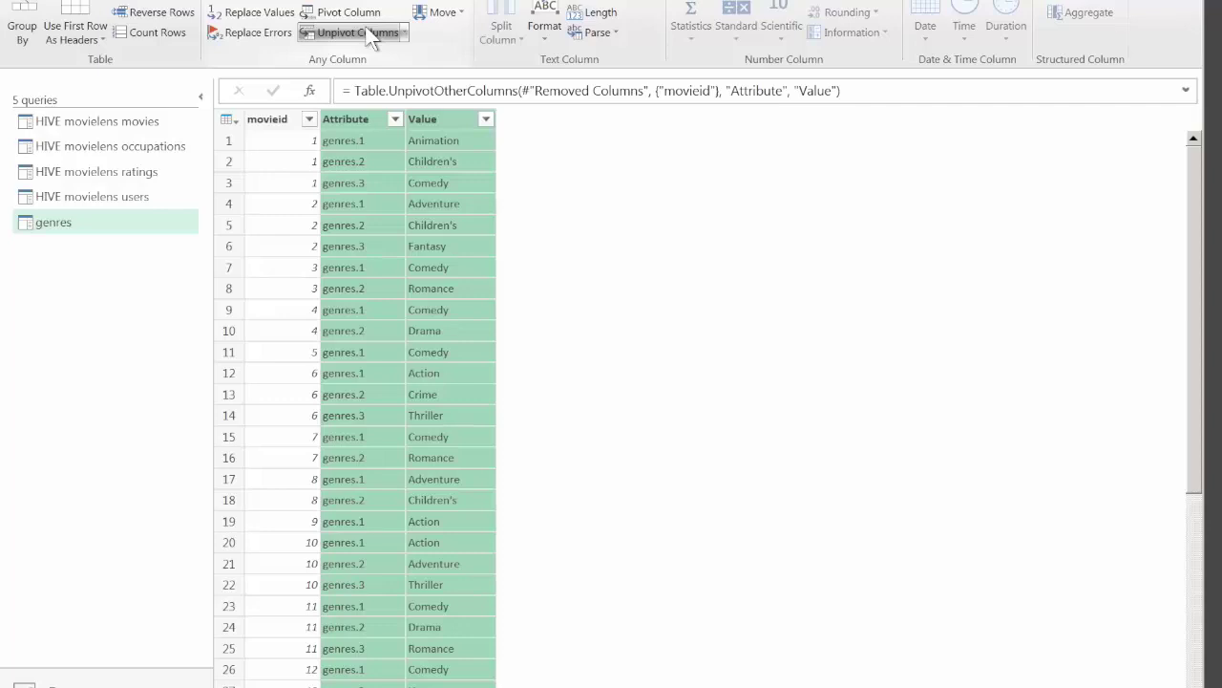
Step: Check the unpivoted rows' movieid and genre values (Animation, Children's, Comedy) and select Attribute
{"action": "left_click", "coordinate": [313, 141]}
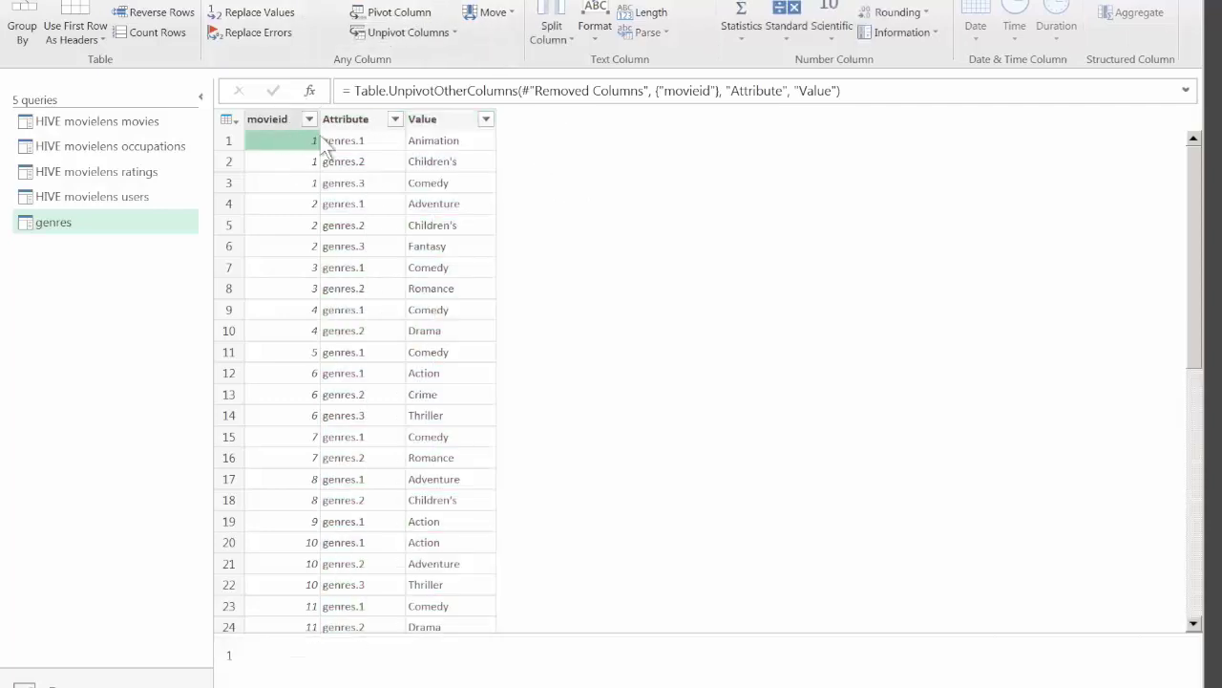
{"action": "left_click", "coordinate": [277, 183]}
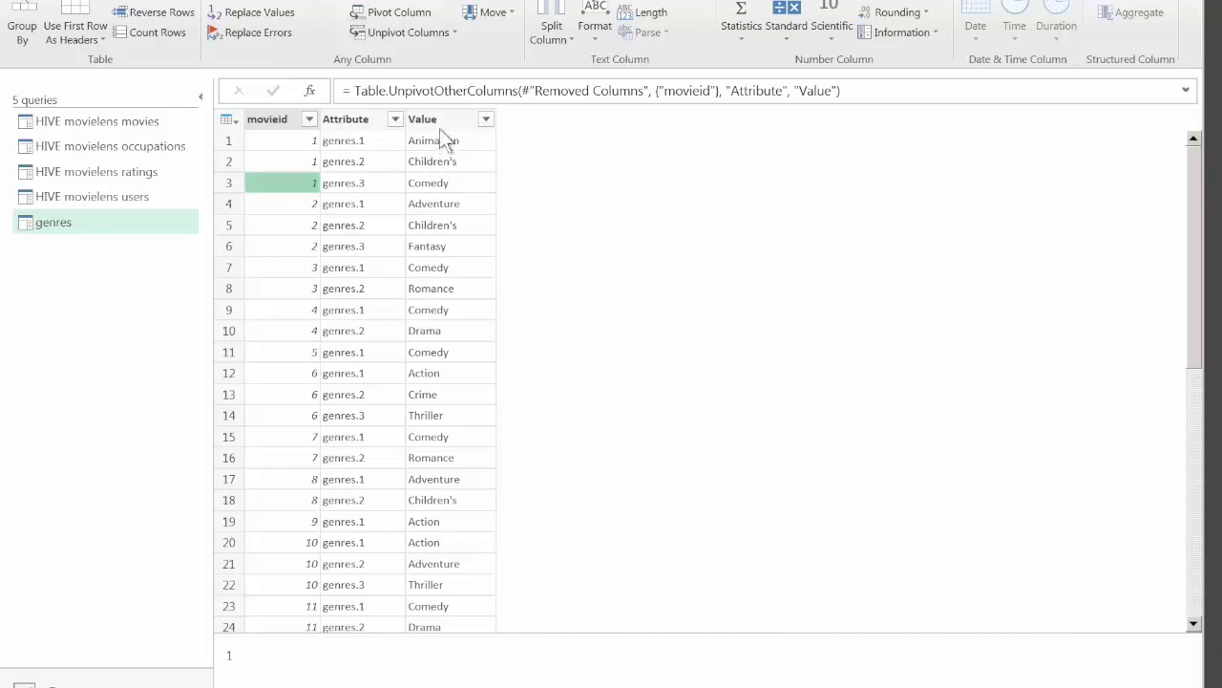
{"action": "left_click", "coordinate": [436, 177]}
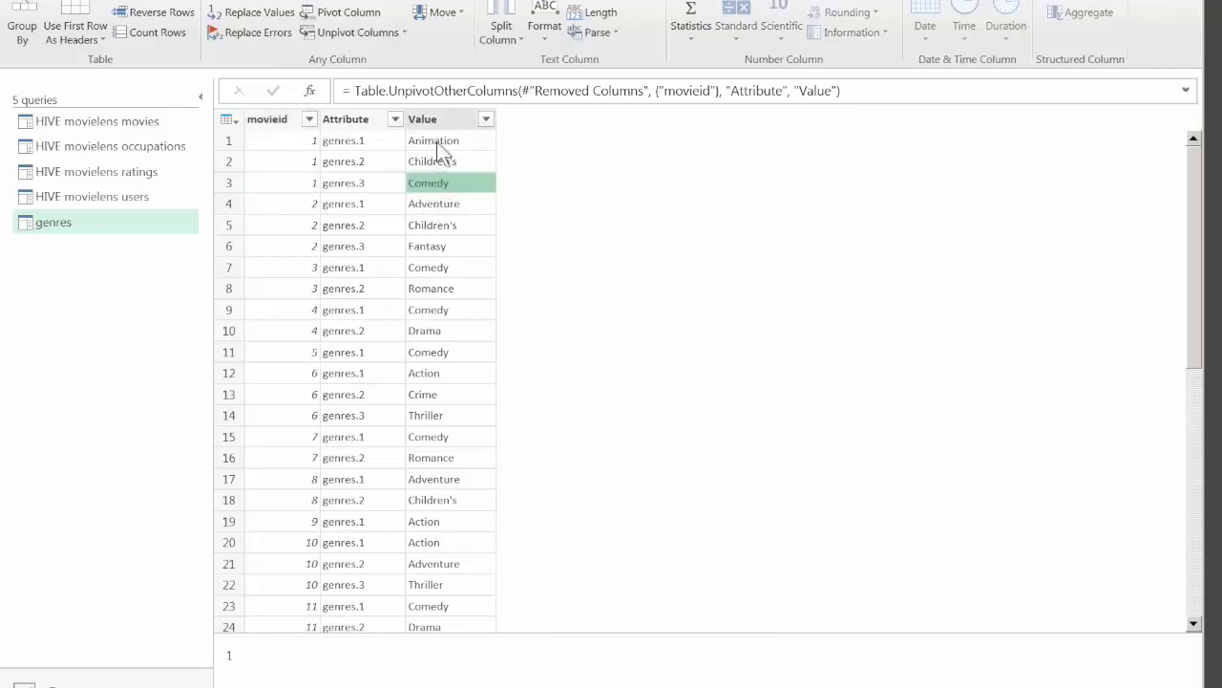
{"action": "left_click", "coordinate": [437, 148]}
{"action": "left_click", "coordinate": [437, 161]}
{"action": "left_click", "coordinate": [436, 182]}
{"action": "left_click", "coordinate": [344, 115]}
Step: Delete the Attribute column, rename Value to genre, and return to HIVE movielens movies
{"action": "right_click", "coordinate": [344, 116]}
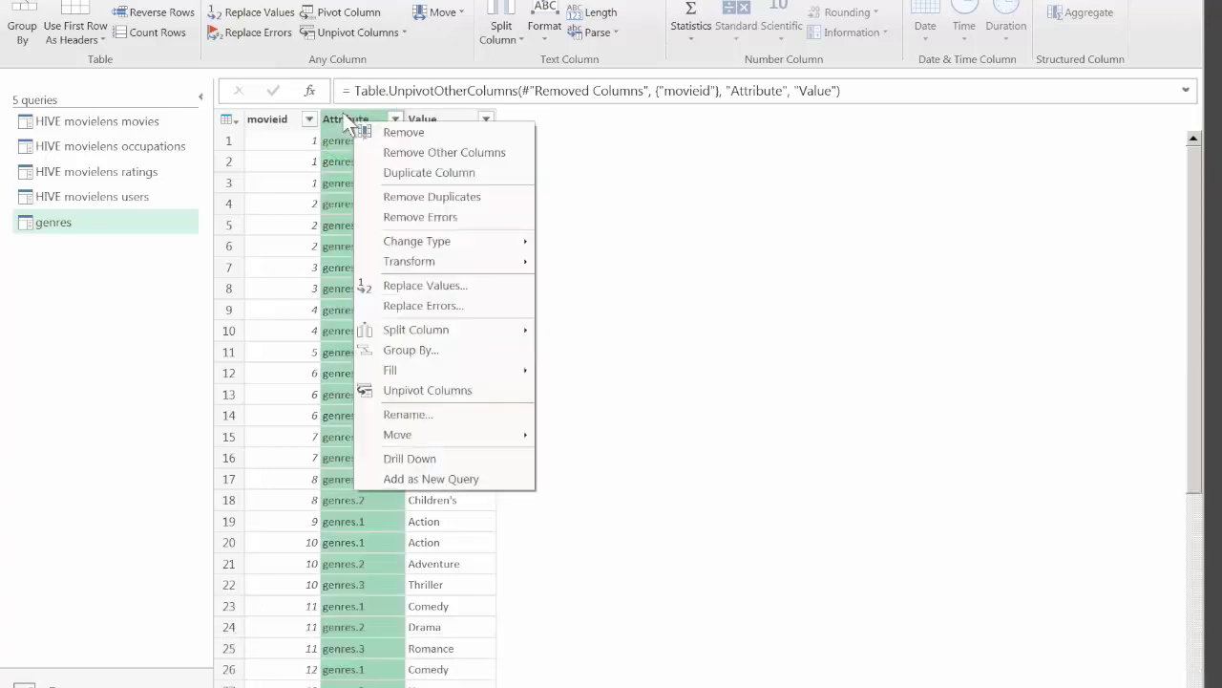
{"action": "left_click", "coordinate": [397, 132]}
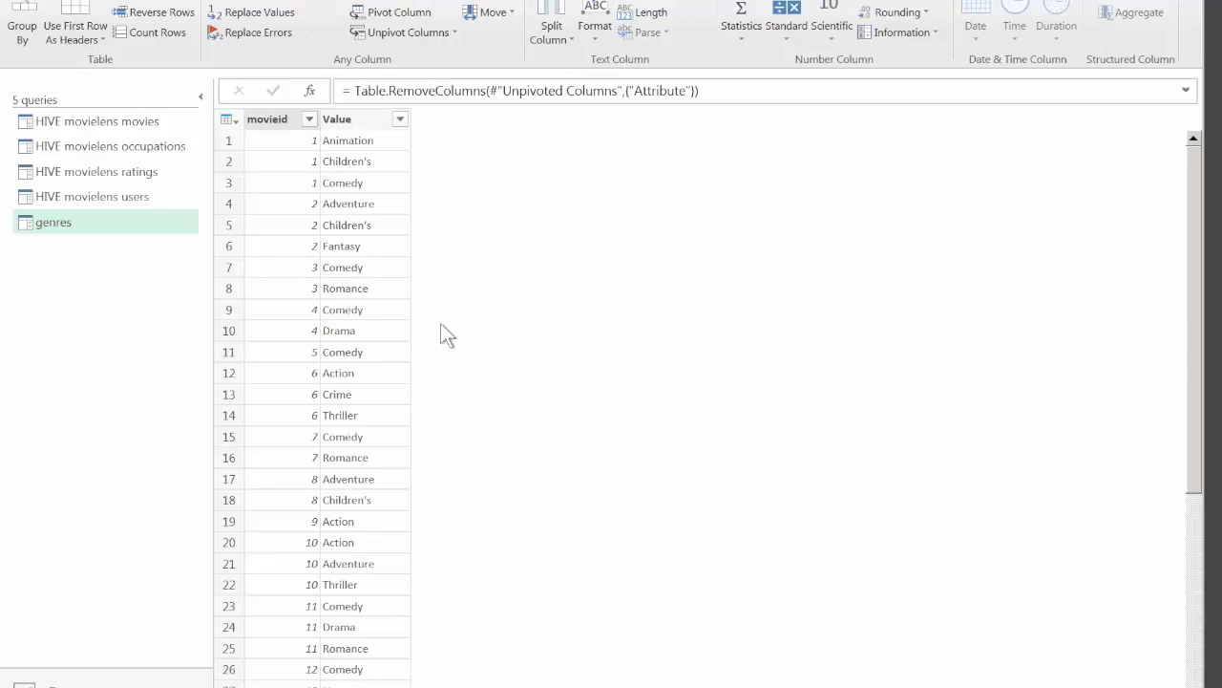
{"action": "double_click", "coordinate": [342, 116]}
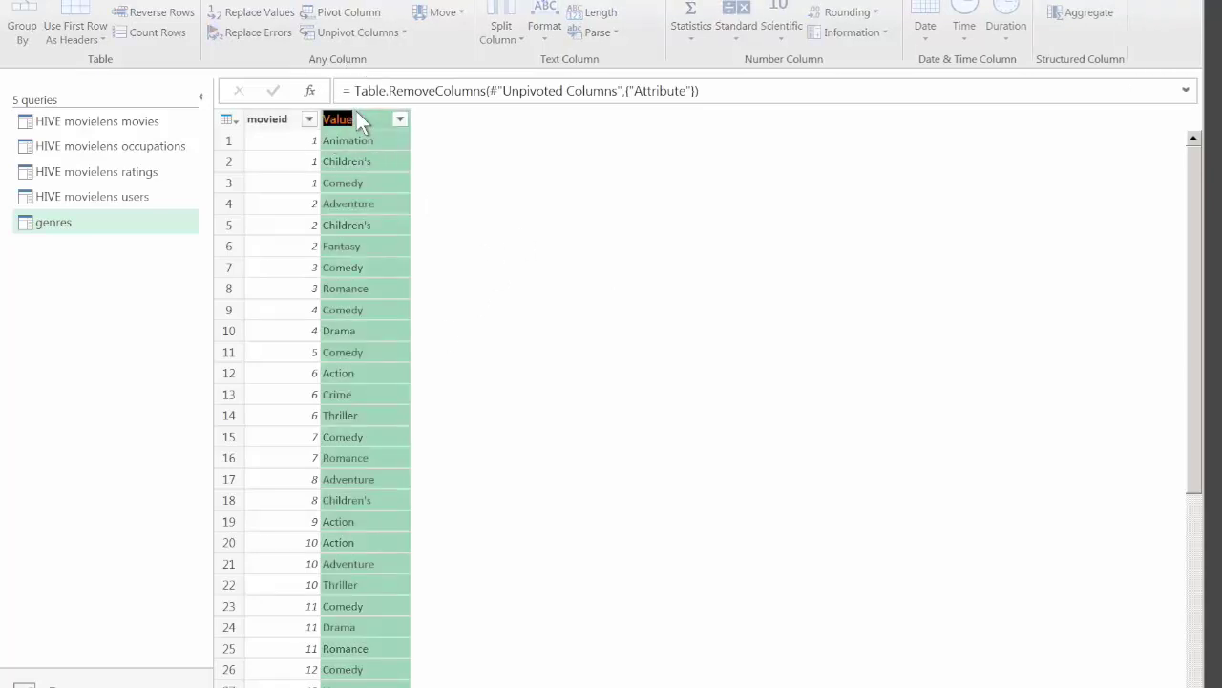
{"action": "key", "text": "Return"}
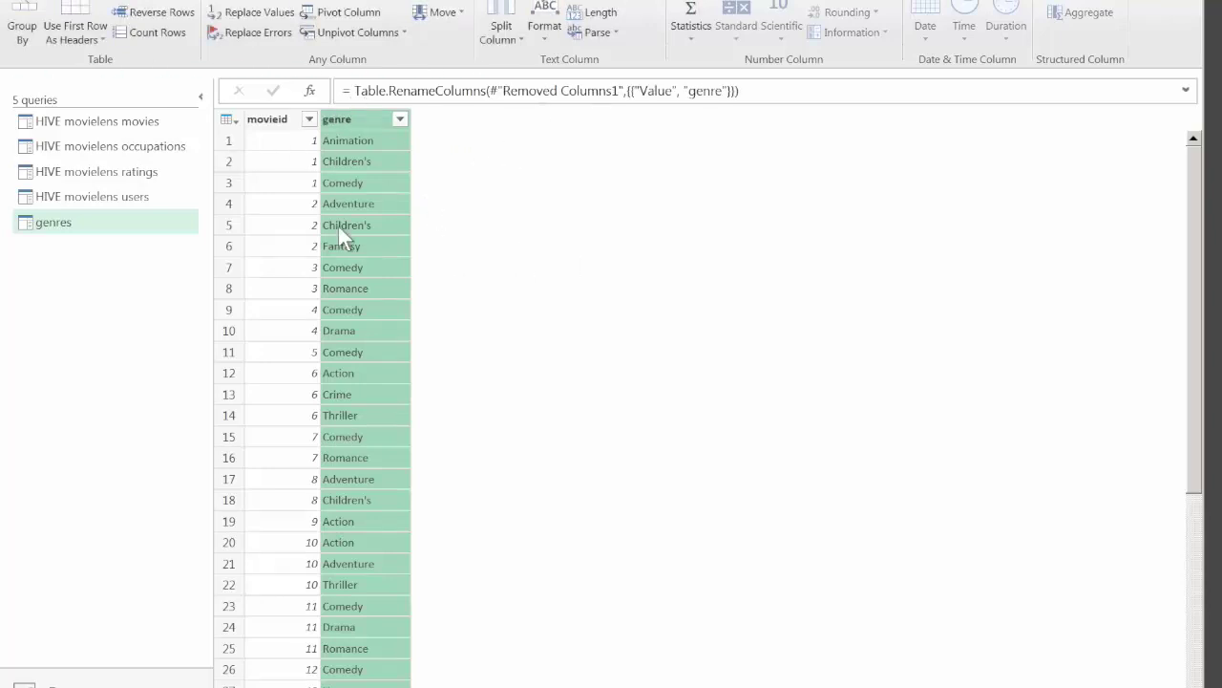
{"action": "left_click", "coordinate": [172, 121]}
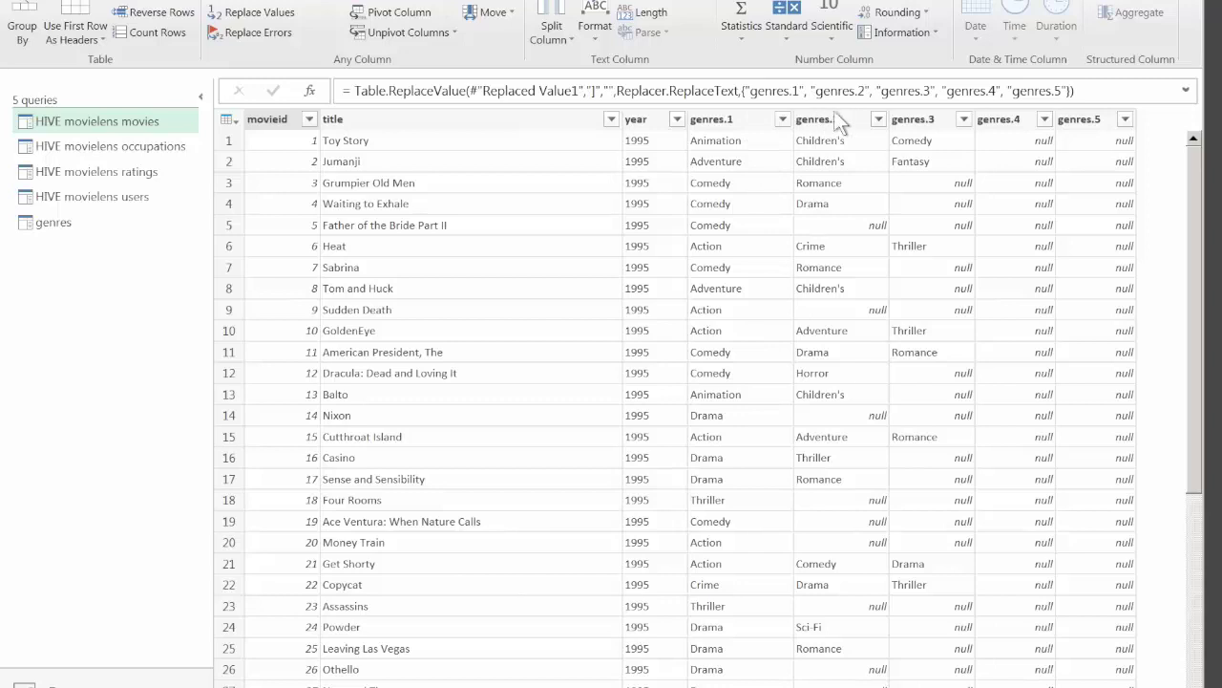
Step: Remove columns genres.1 through genres.5 from the movies query via Home > Remove Columns
{"action": "left_click", "coordinate": [715, 118]}
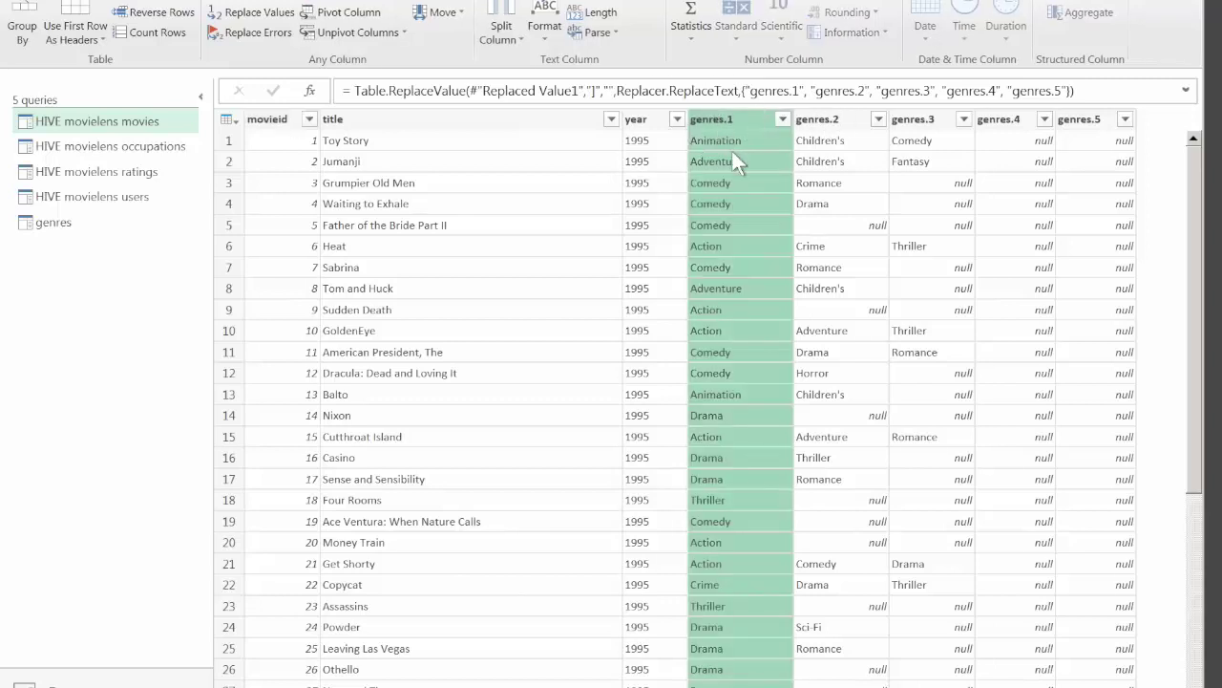
{"action": "key", "text": "shift+Right"}
{"action": "key", "text": "shift+Right"}
{"action": "key", "text": "shift+Right"}
{"action": "key", "text": "shift+Right"}
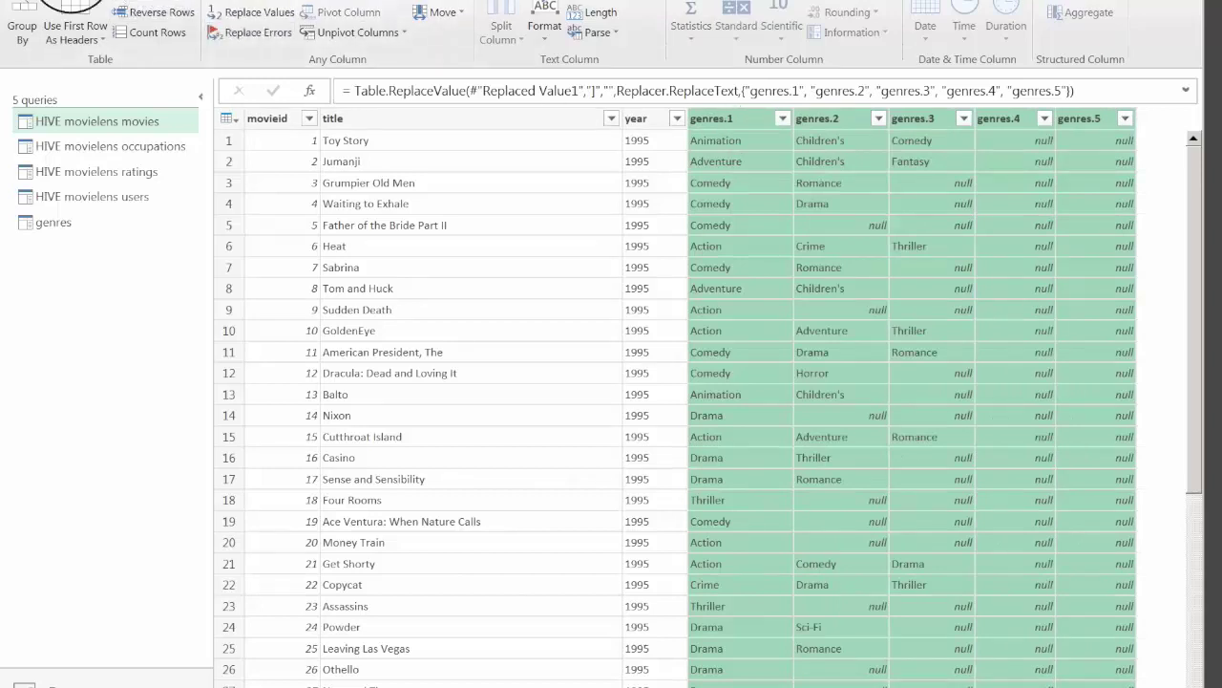
{"action": "left_click", "coordinate": [71, 1]}
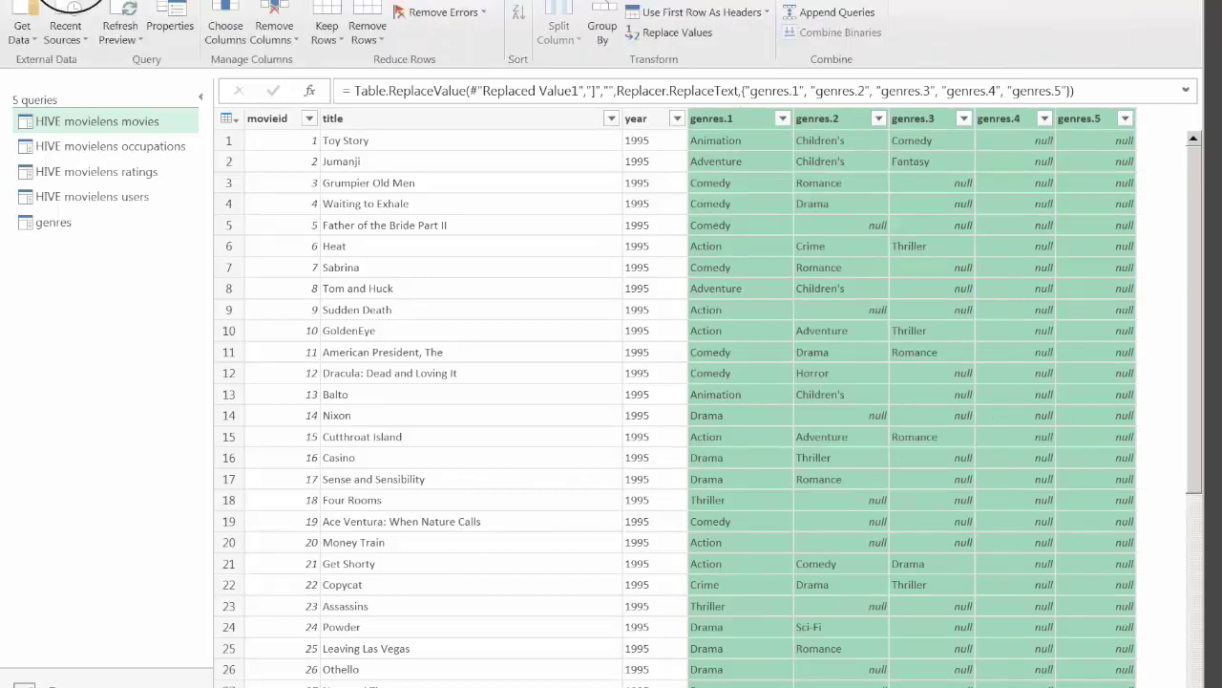
{"action": "left_click", "coordinate": [272, 9]}
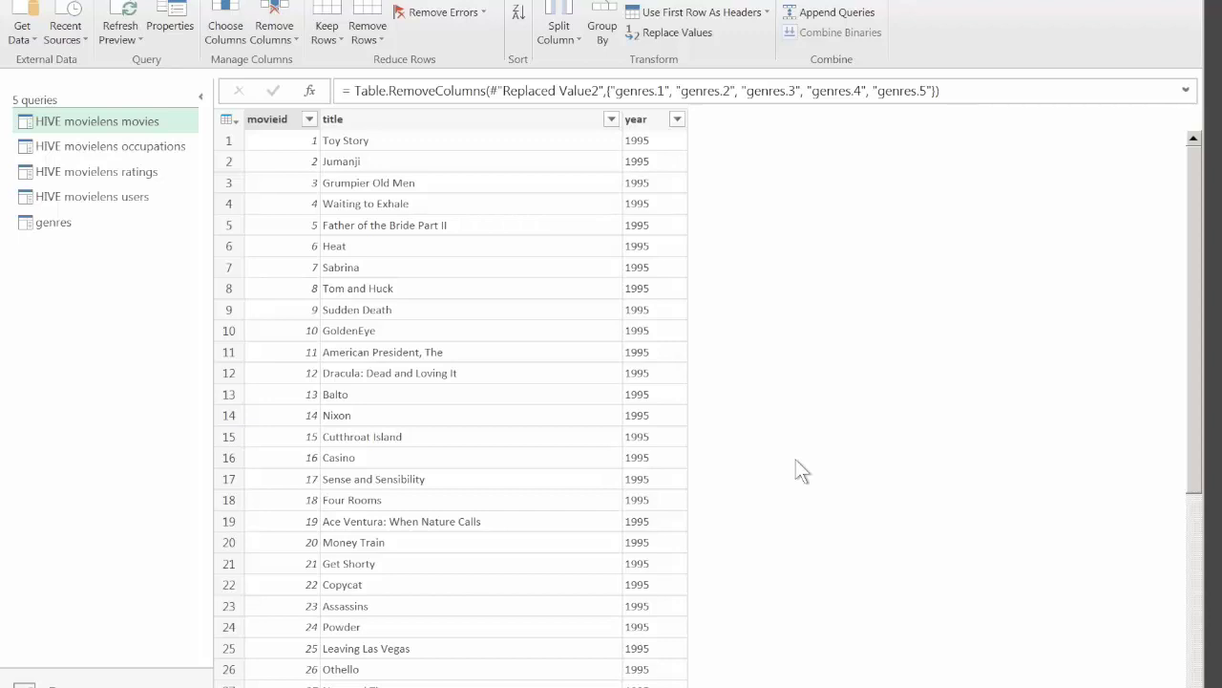
Step: Review the model relationships linking genres and ratings to movies by movieid
{"action": "left_click", "coordinate": [266, 120]}
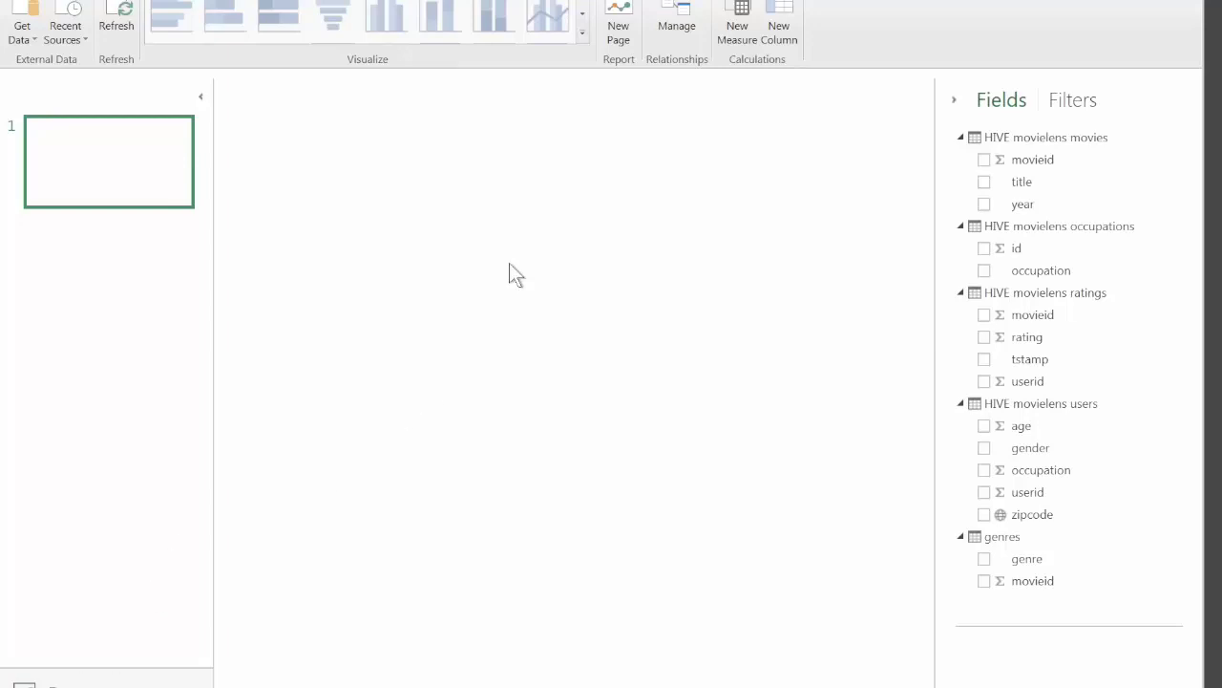
{"action": "left_click", "coordinate": [671, 17]}
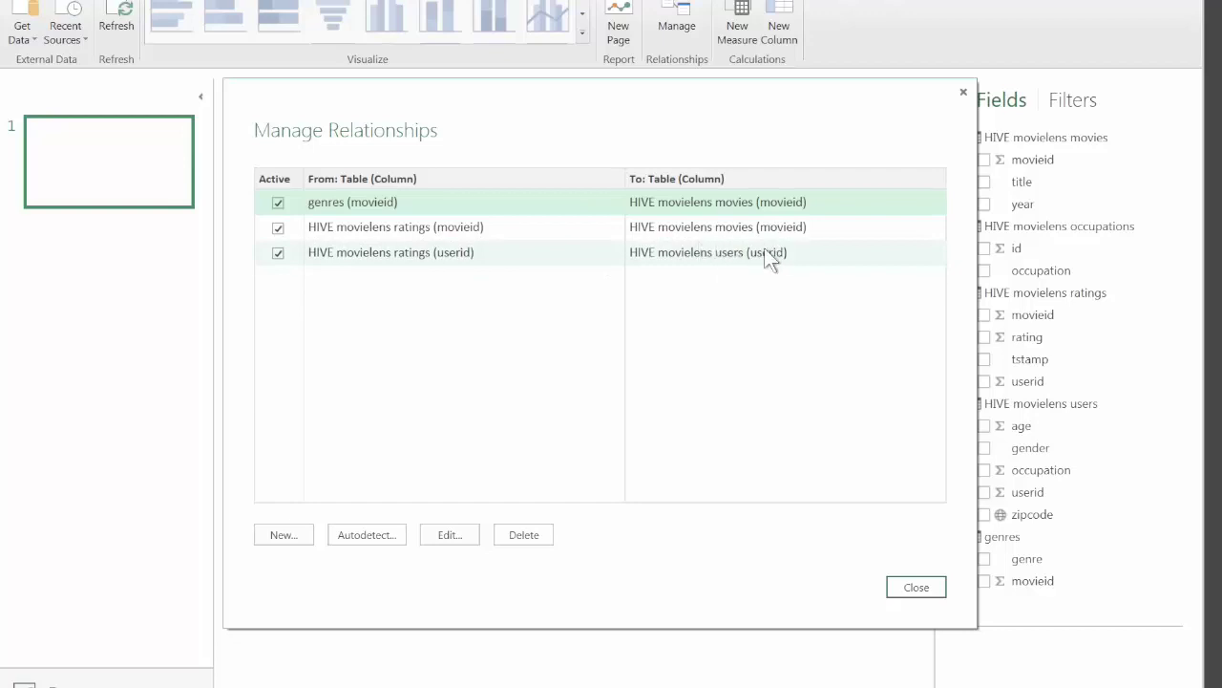
Step: Rename the users table's occupation column to occupation_id
{"action": "left_click", "coordinate": [914, 588]}
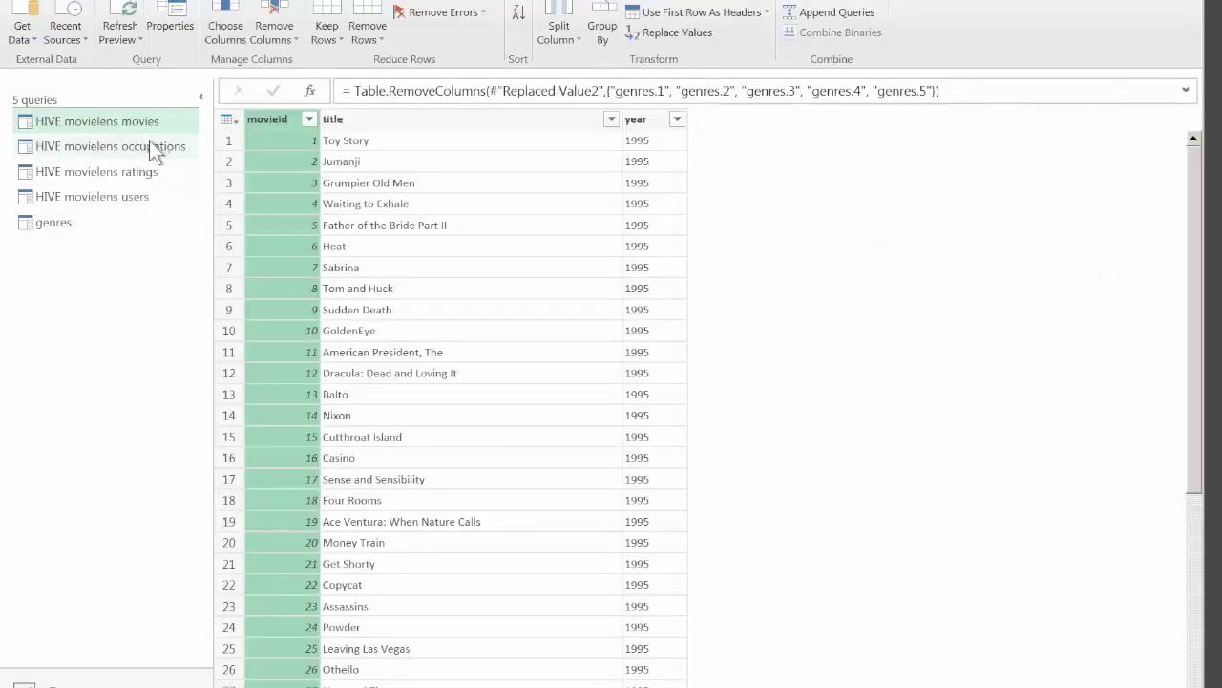
{"action": "left_click", "coordinate": [151, 145]}
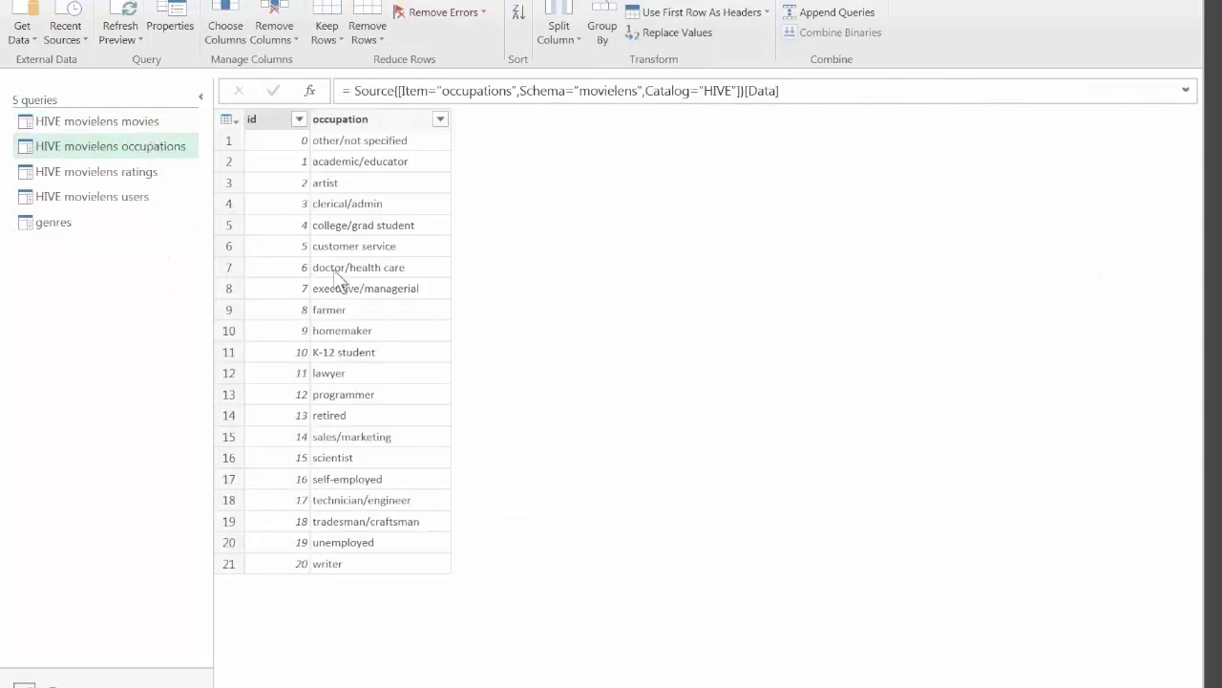
{"action": "left_click", "coordinate": [112, 195]}
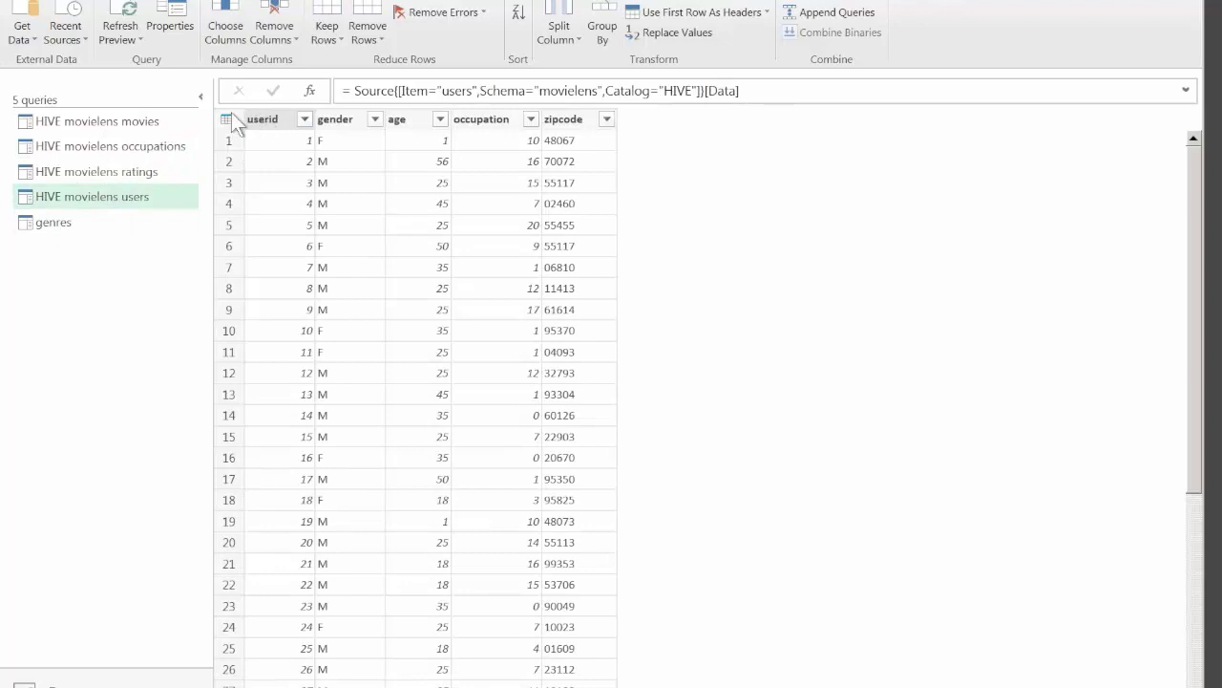
{"action": "left_click", "coordinate": [127, 148]}
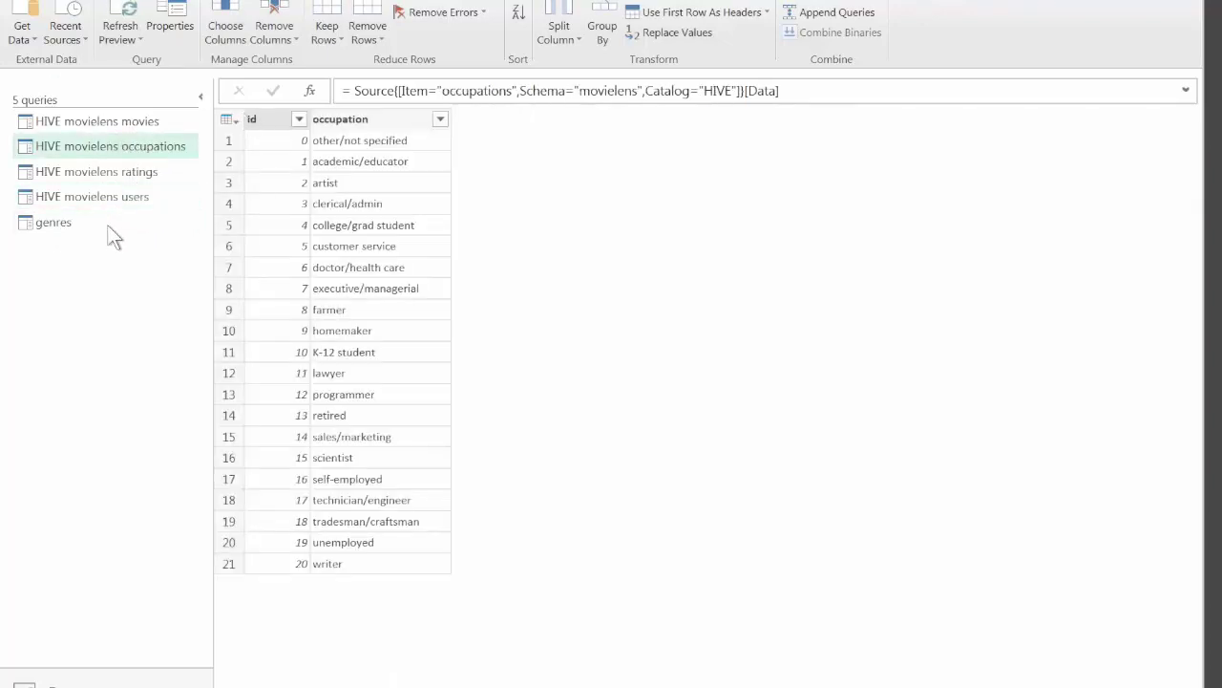
{"action": "left_click", "coordinate": [133, 195]}
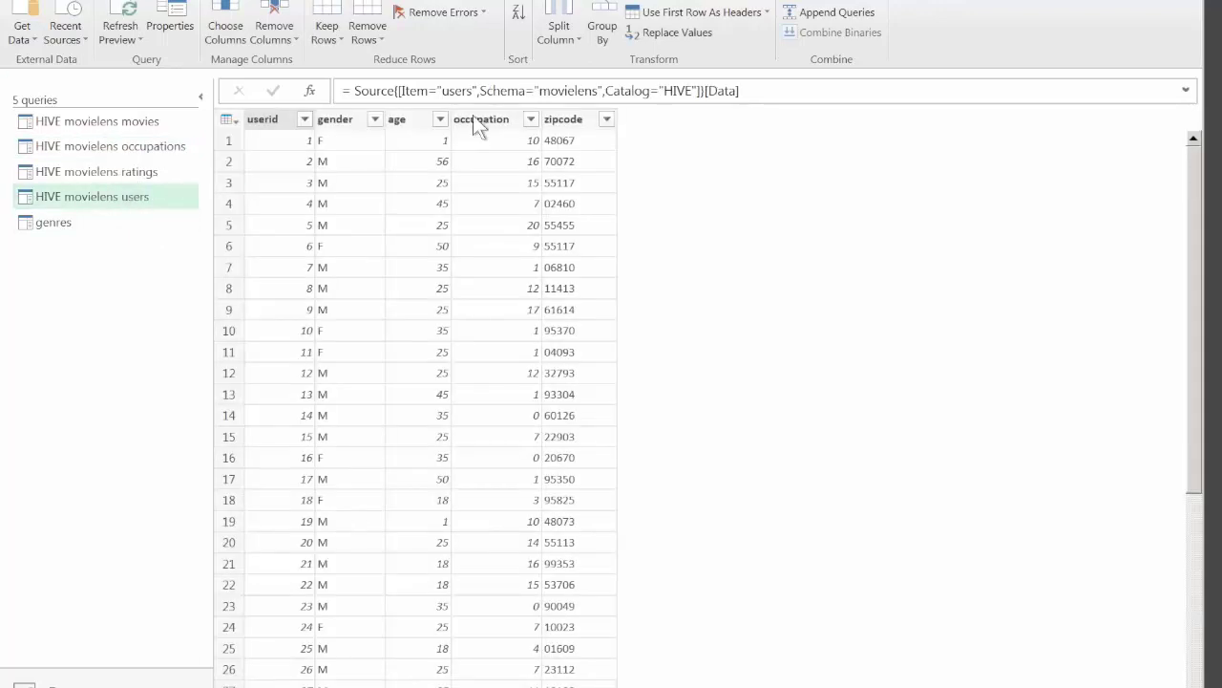
{"action": "left_click", "coordinate": [479, 118]}
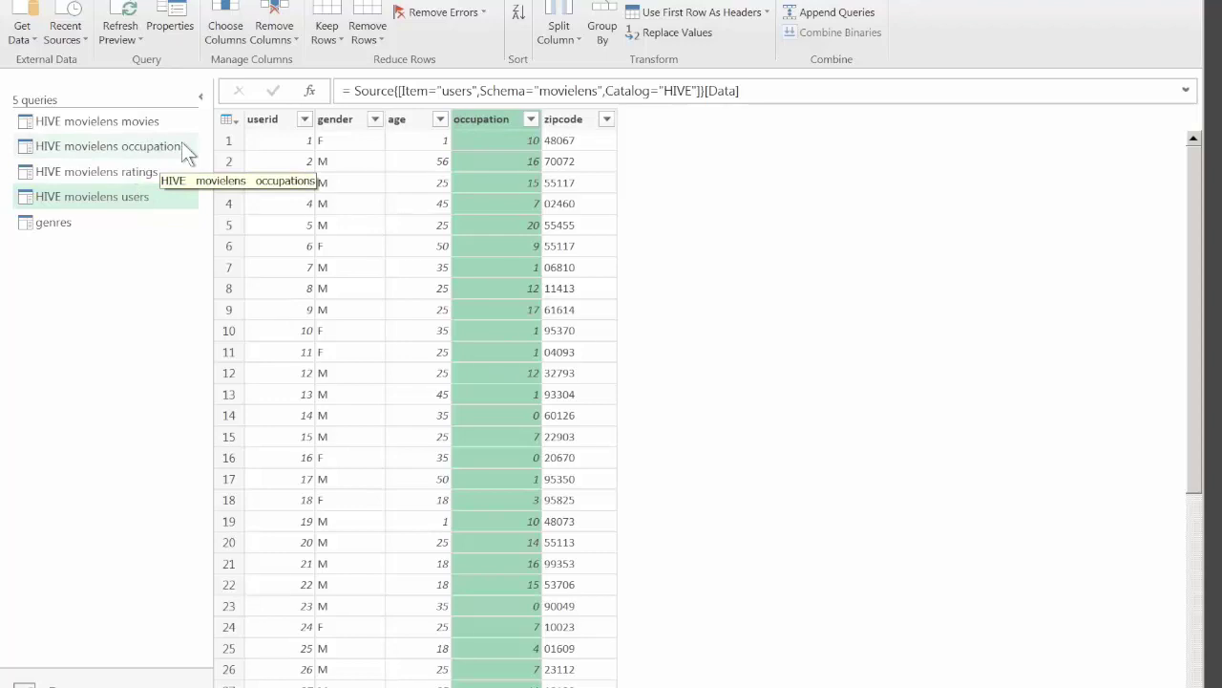
{"action": "double_click", "coordinate": [488, 112]}
{"action": "left_click", "coordinate": [516, 122]}
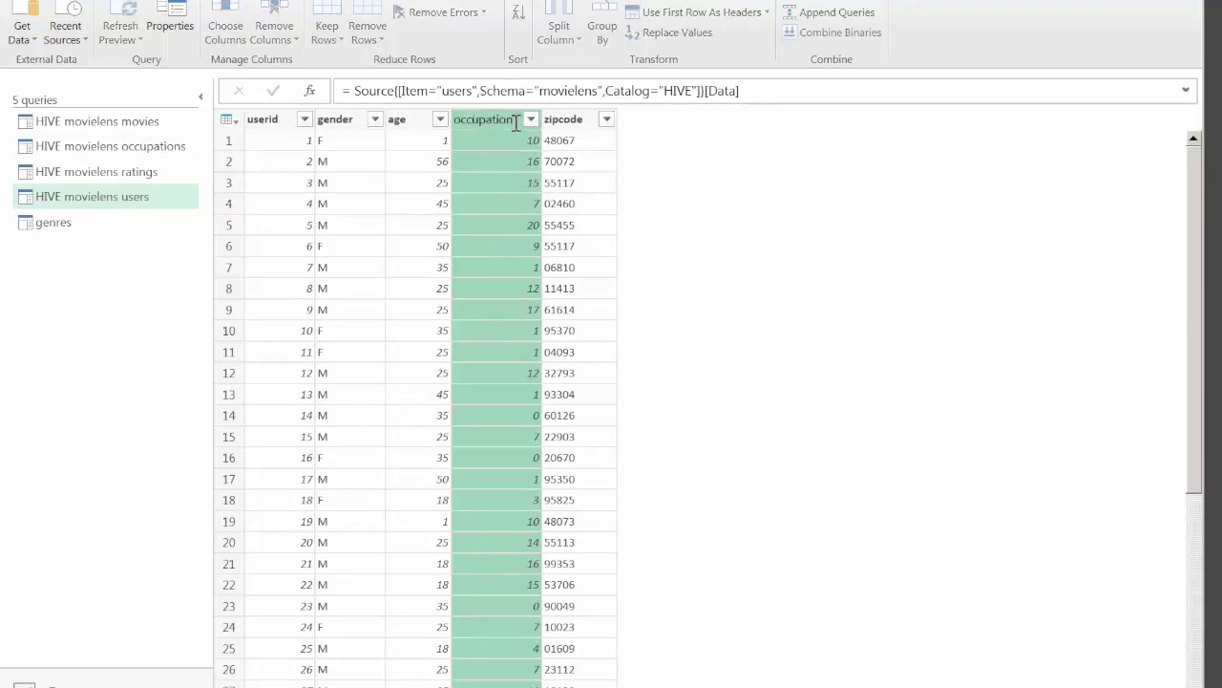
{"action": "type", "text": "_id"}
{"action": "key", "text": "Return"}
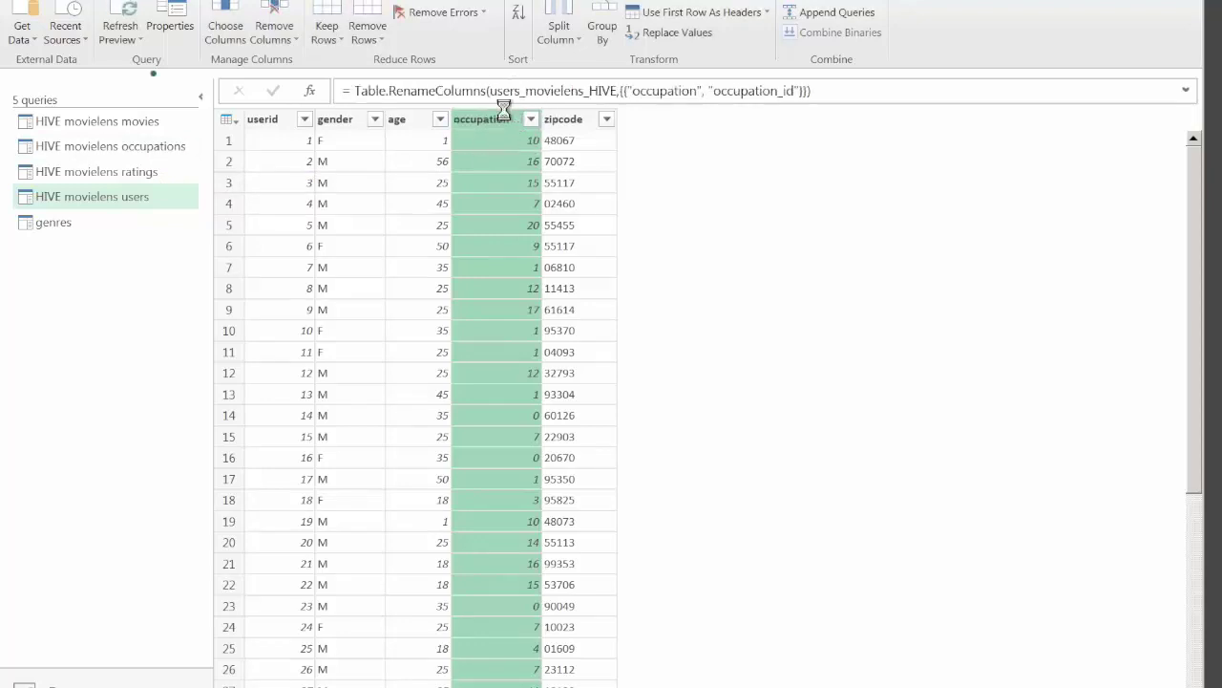
Step: Rename the occupations table's id column to ocupation_id and load the queries with Close & Apply
{"action": "left_click", "coordinate": [168, 148]}
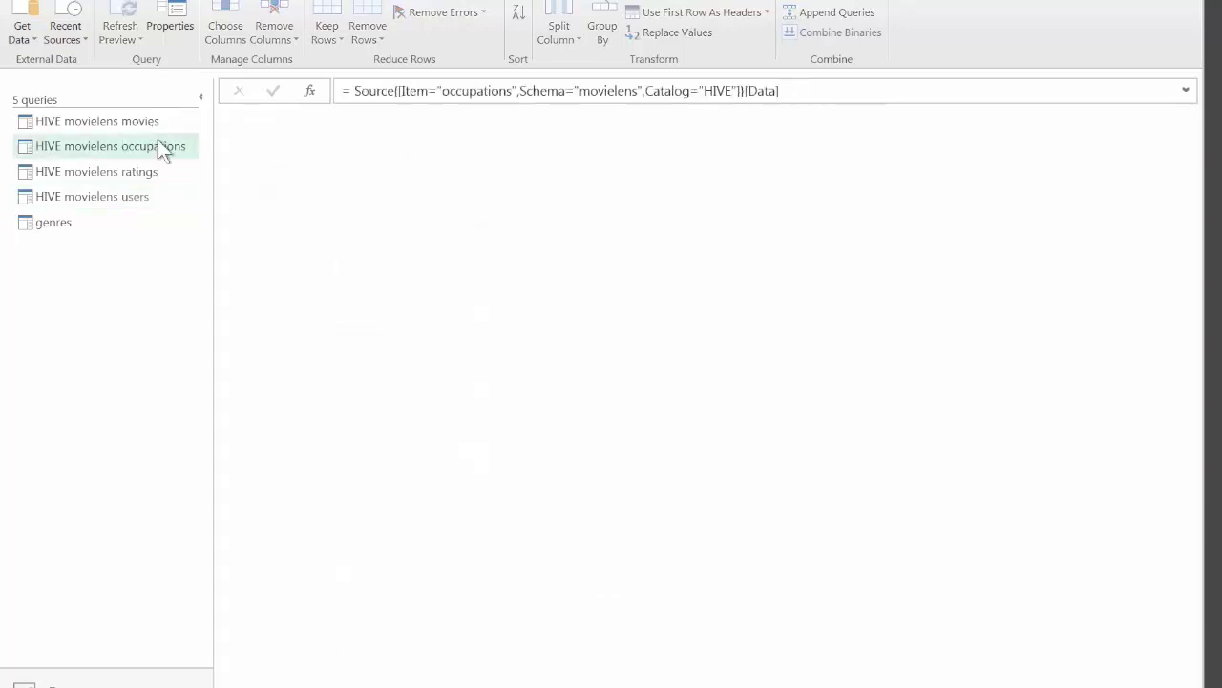
{"action": "double_click", "coordinate": [253, 119]}
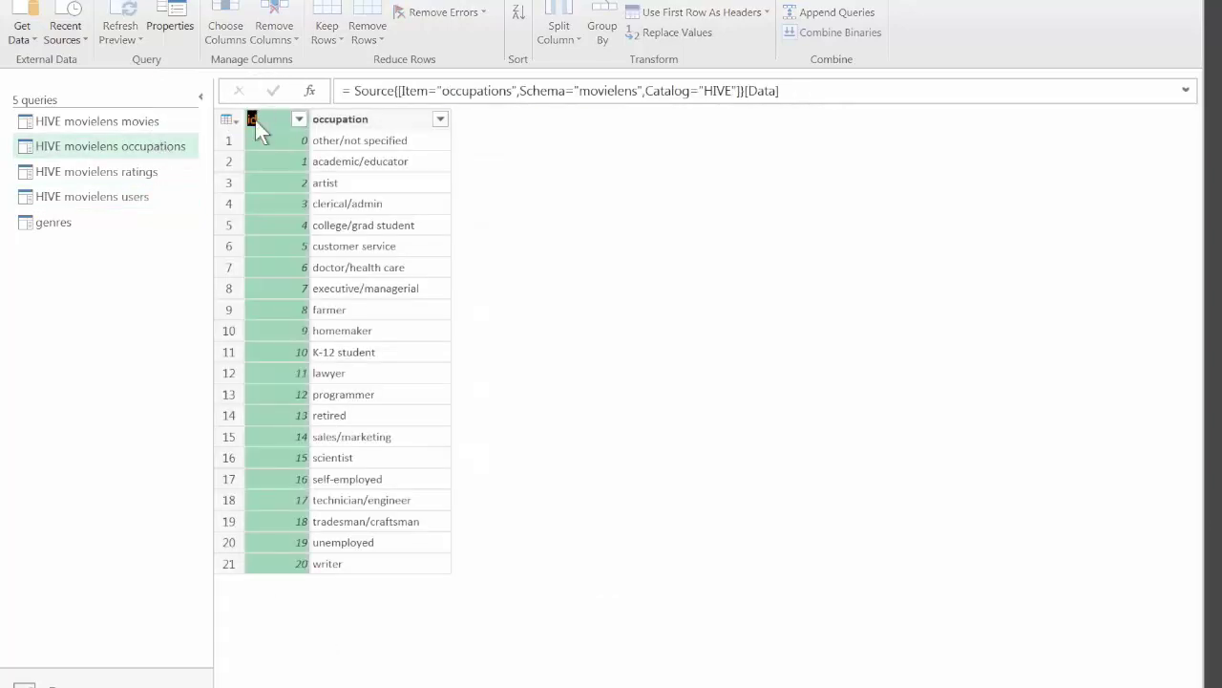
{"action": "key", "text": "Home"}
{"action": "type", "text": "ocupation_"}
{"action": "key", "text": "Return"}
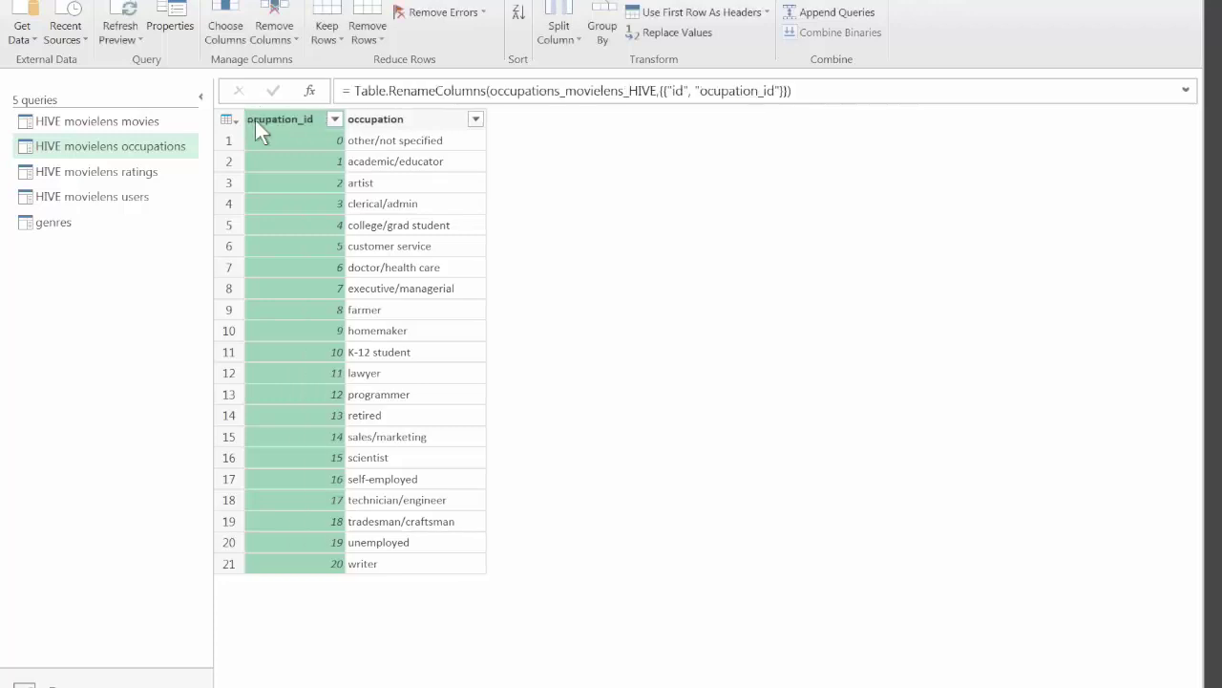
{"action": "left_click", "coordinate": [644, 254]}
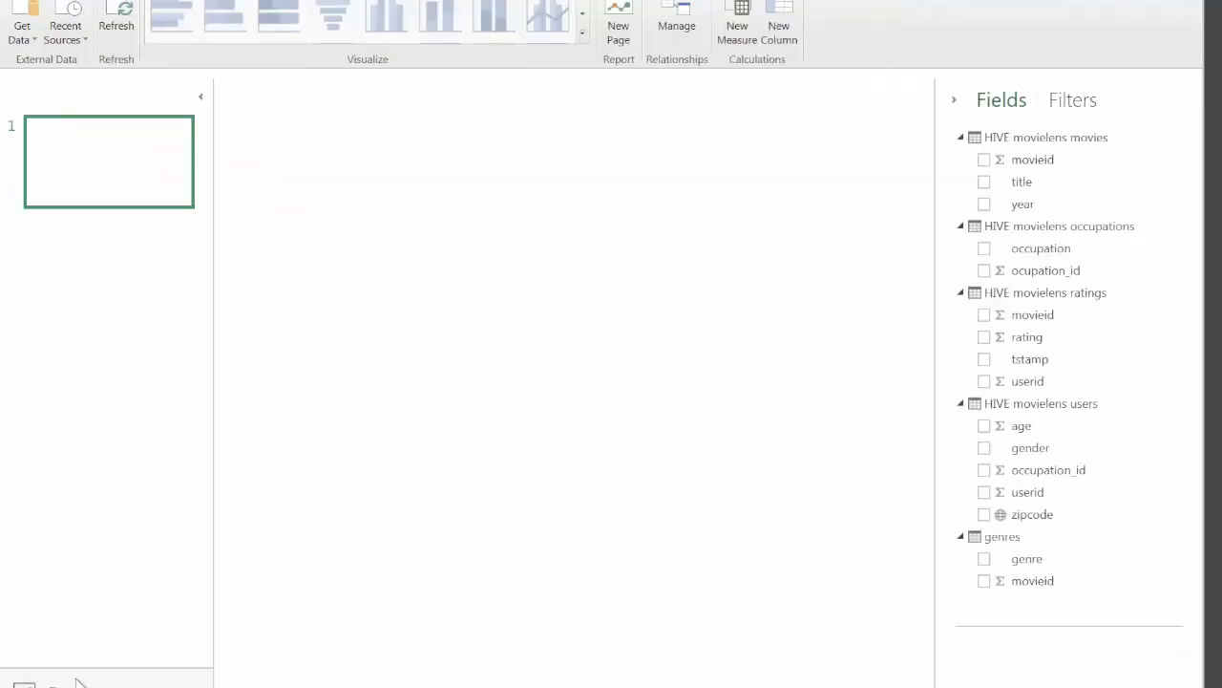
Step: Open Manage Relationships to view the existing movieid and userid relationships
{"action": "left_click", "coordinate": [683, 27]}
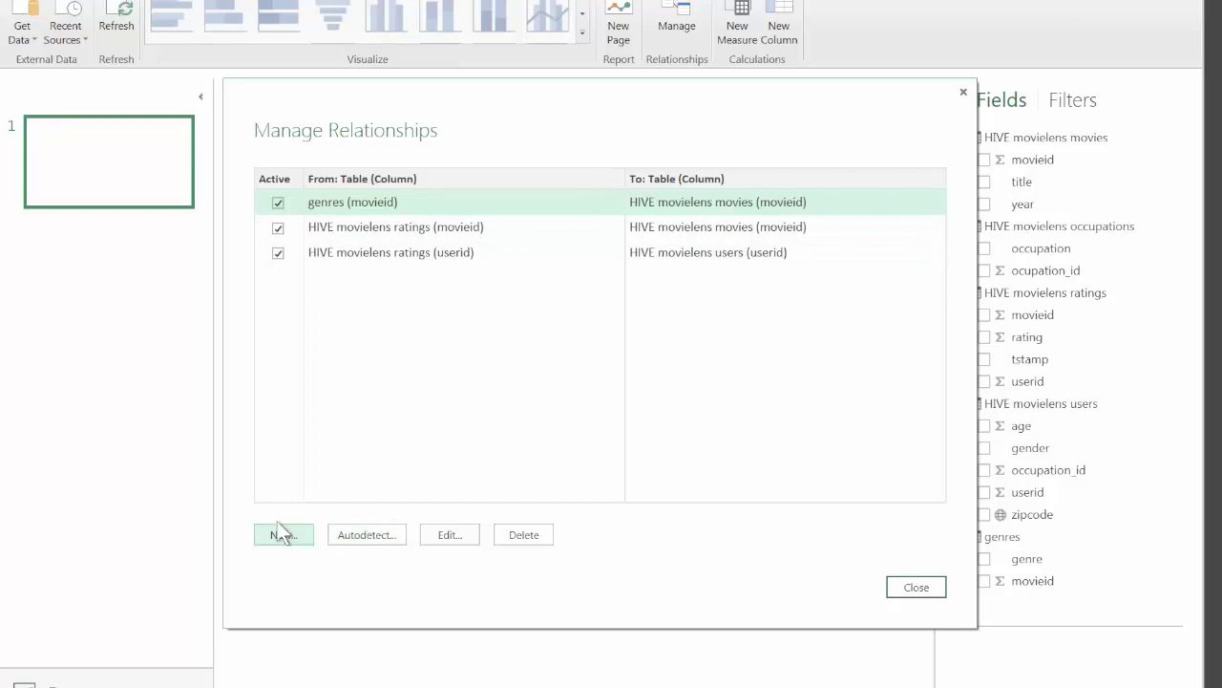
Step: Autodetect the users-to-occupations relationship on occupation_id, then close Manage Relationships
{"action": "left_click", "coordinate": [378, 532]}
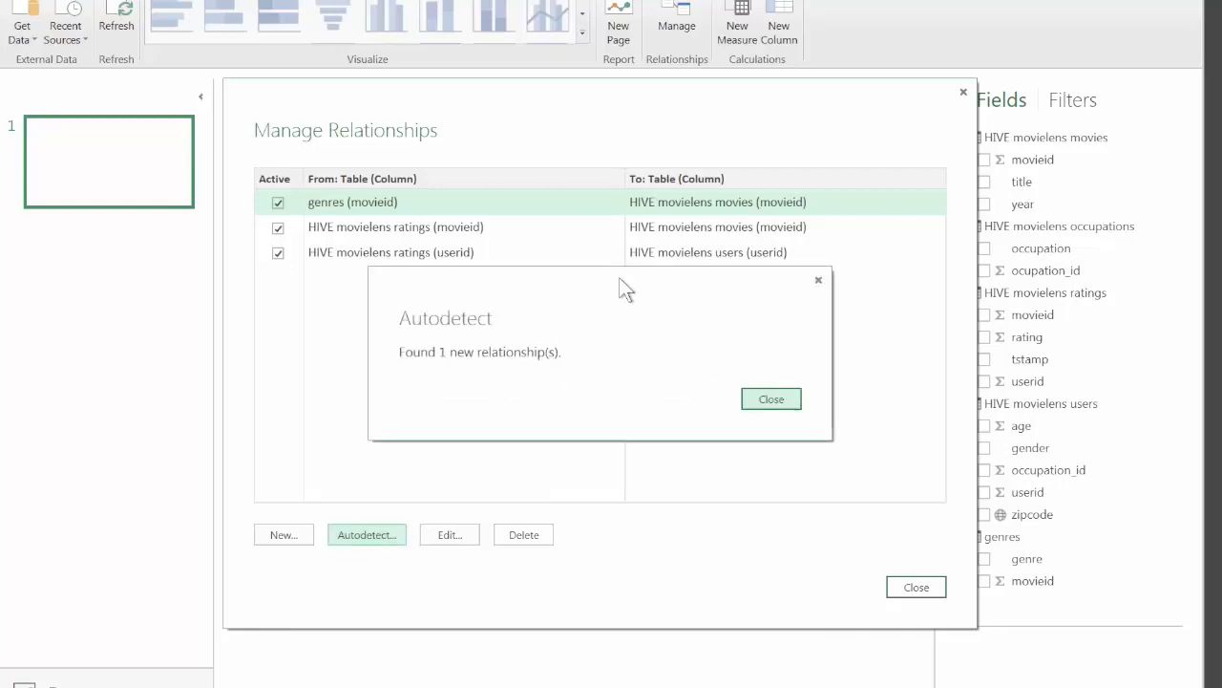
{"action": "left_click", "coordinate": [776, 400]}
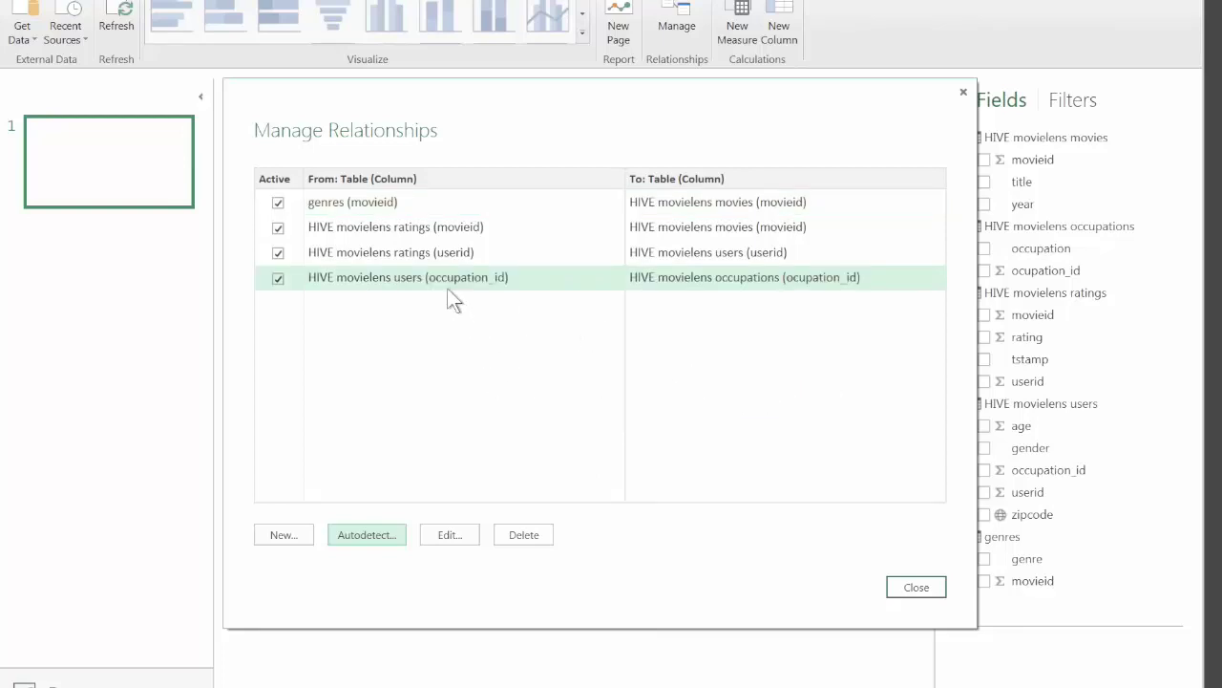
{"action": "left_click", "coordinate": [394, 281]}
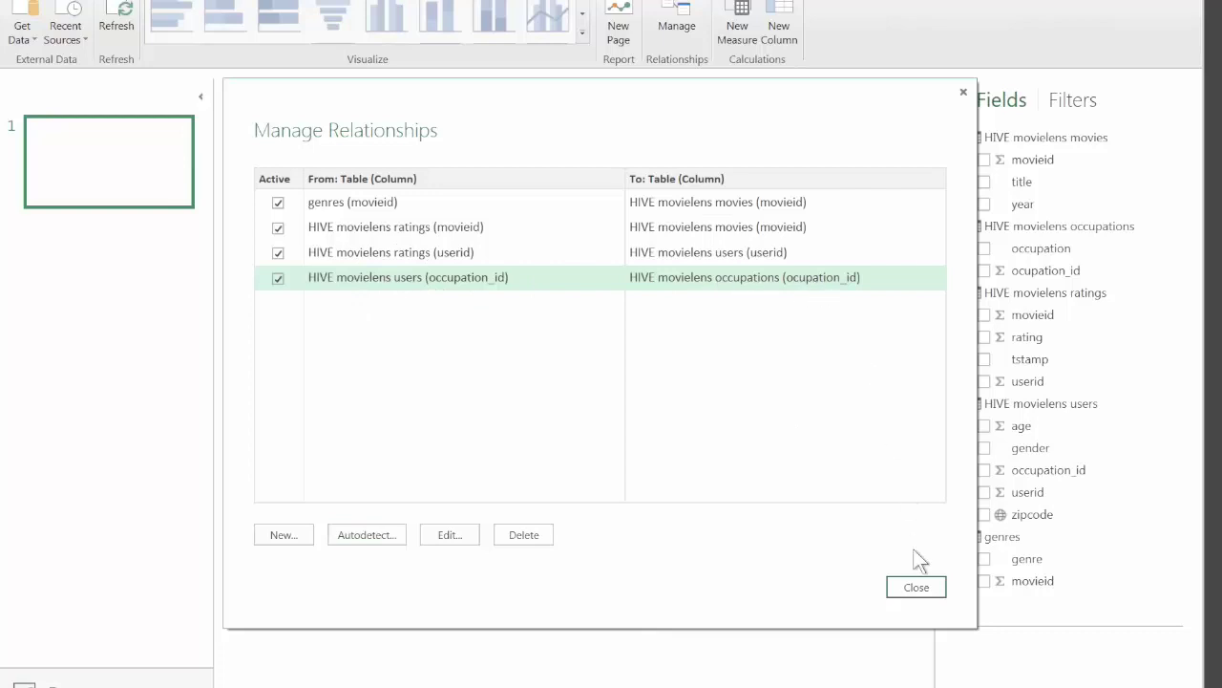
{"action": "left_click", "coordinate": [910, 584]}
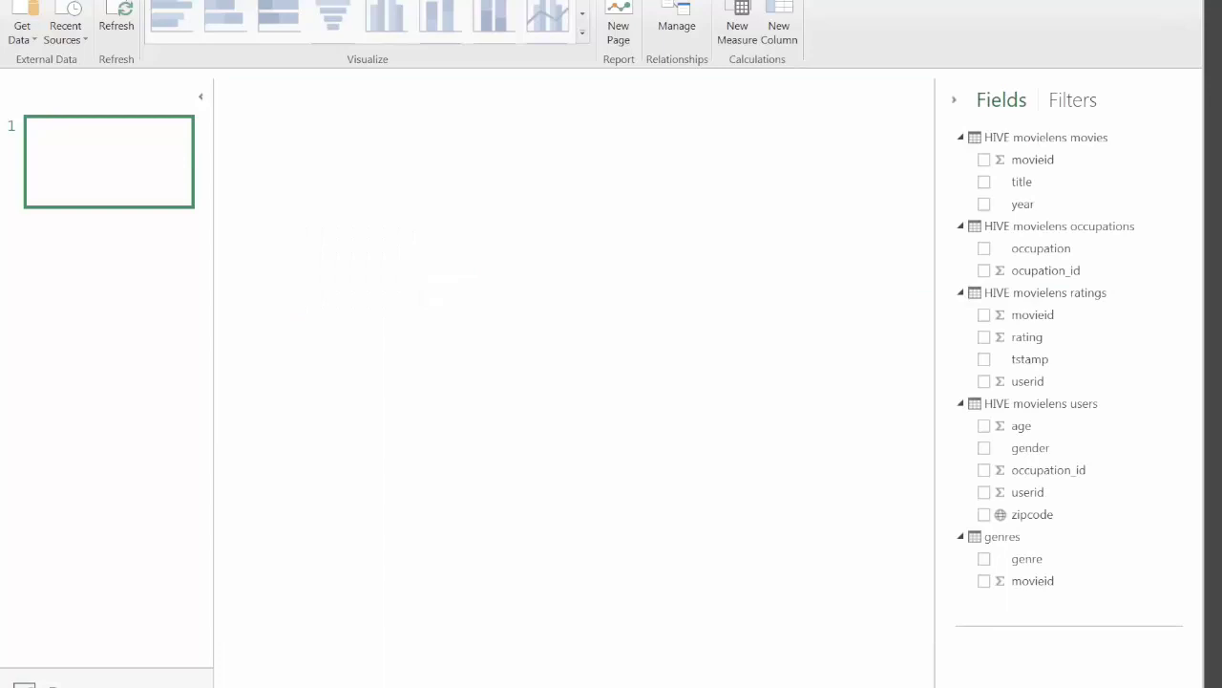
{"action": "left_click", "coordinate": [96, 685]}
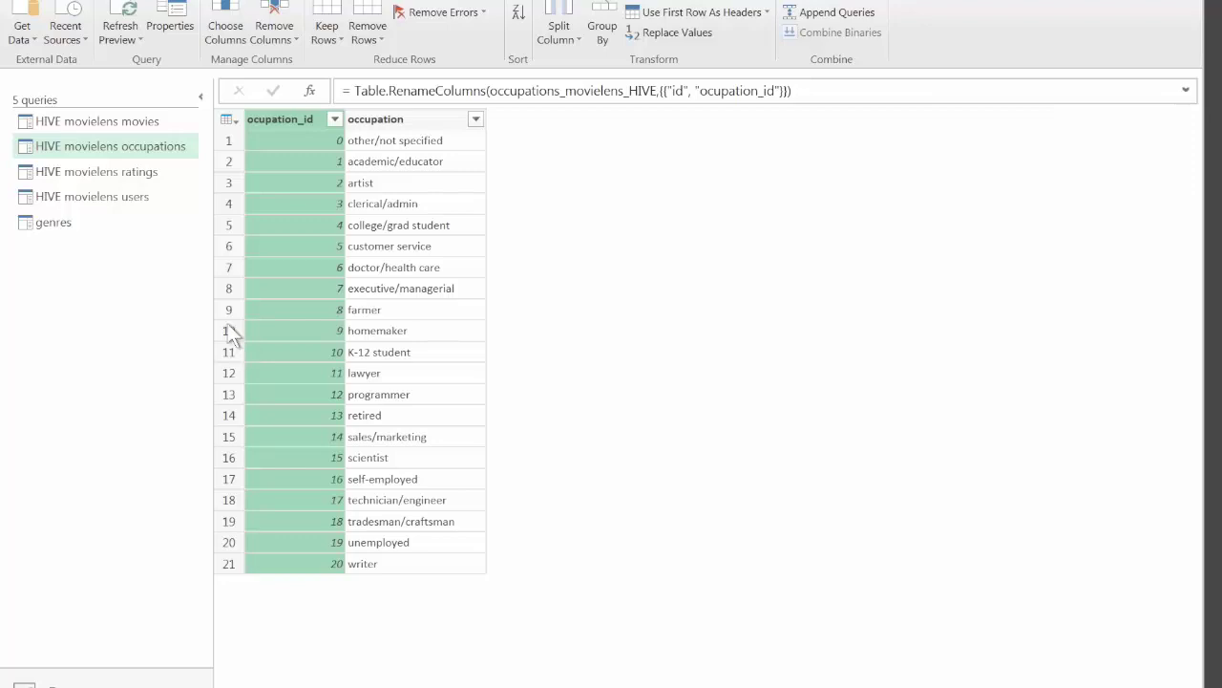
{"action": "left_click", "coordinate": [78, 122]}
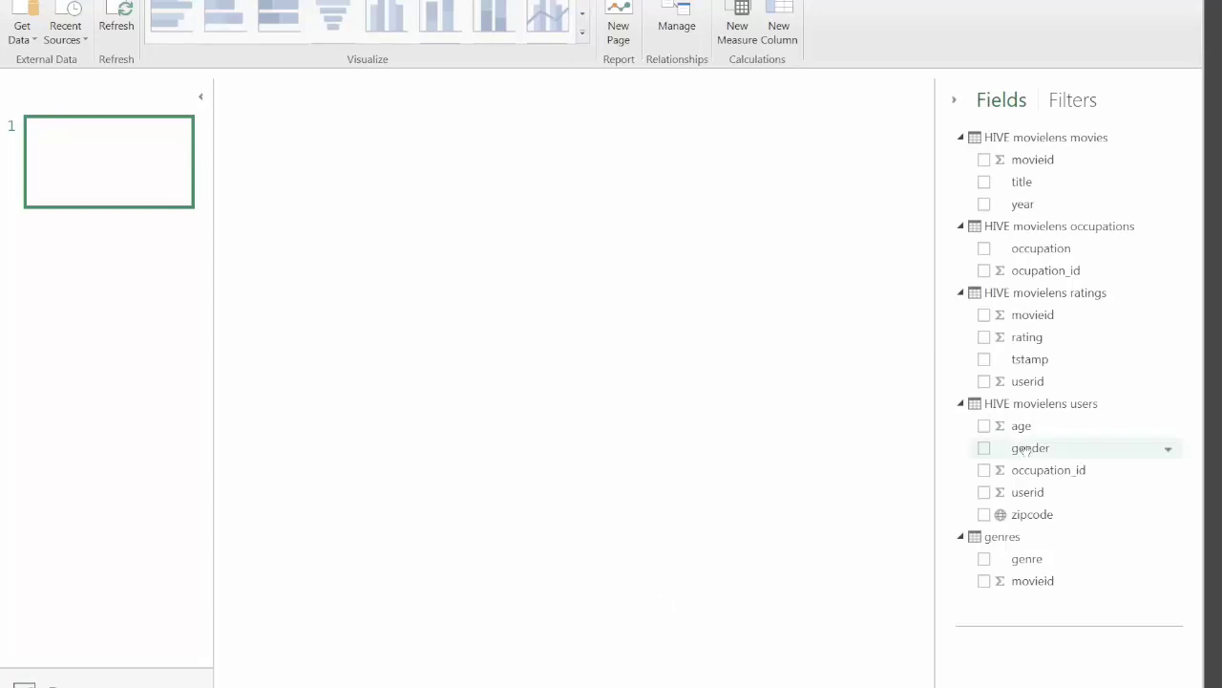
Step: Drop the age field onto the canvas as a column chart and widen it
{"action": "left_click_drag", "start_coordinate": [1023, 425], "coordinate": [360, 256]}
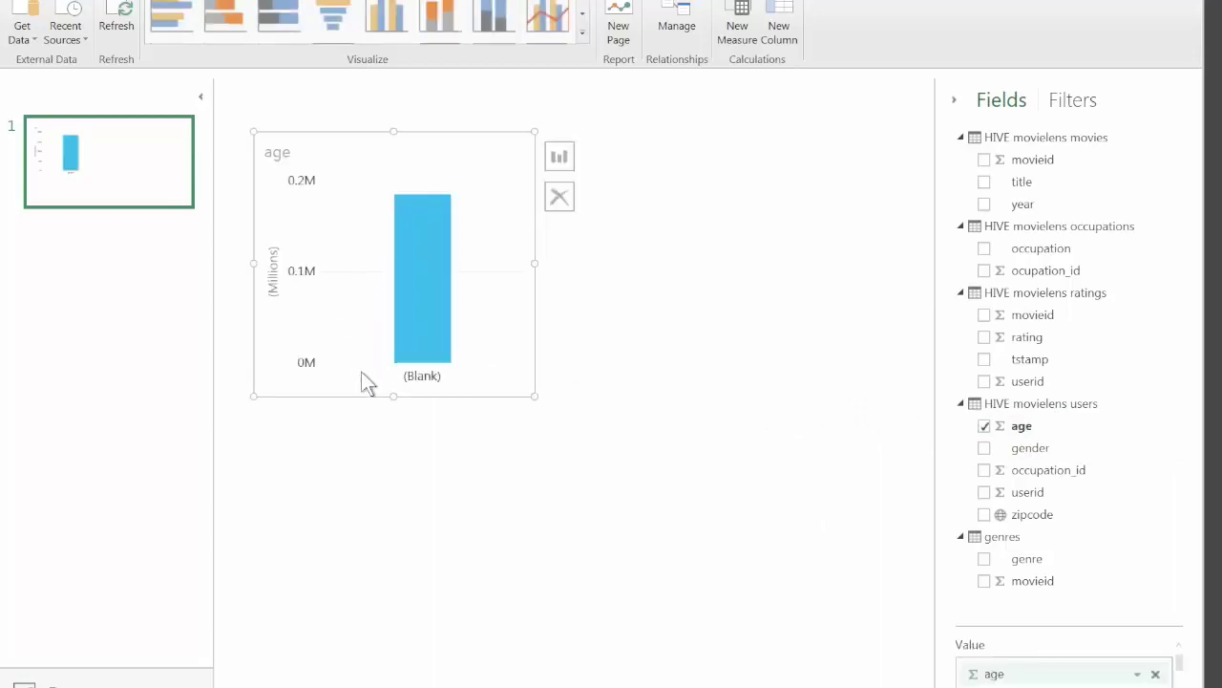
{"action": "left_click_drag", "start_coordinate": [521, 379], "coordinate": [785, 380]}
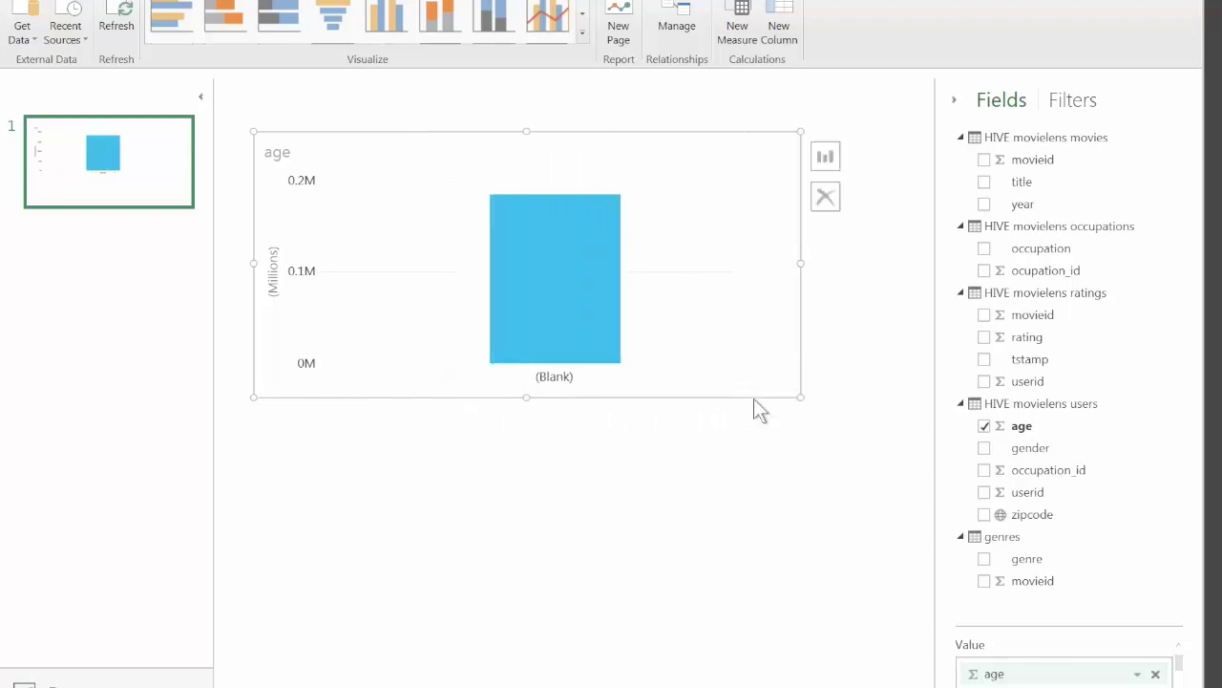
{"action": "left_click", "coordinate": [1133, 674]}
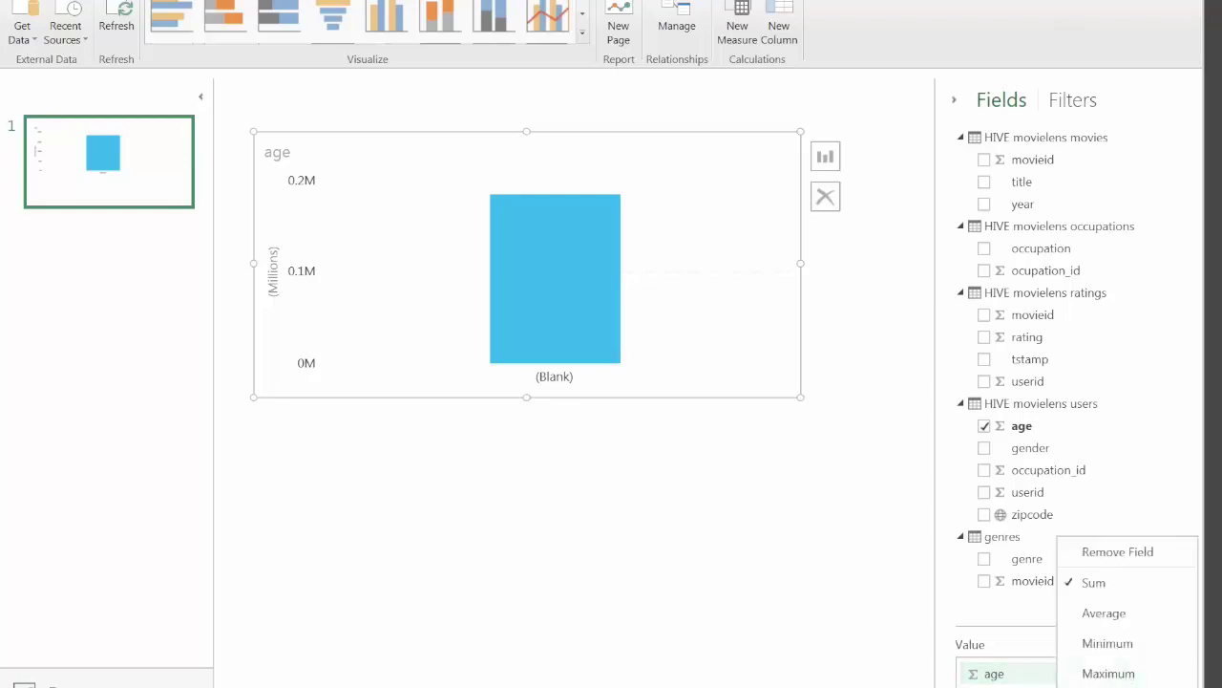
{"action": "left_click", "coordinate": [1117, 551]}
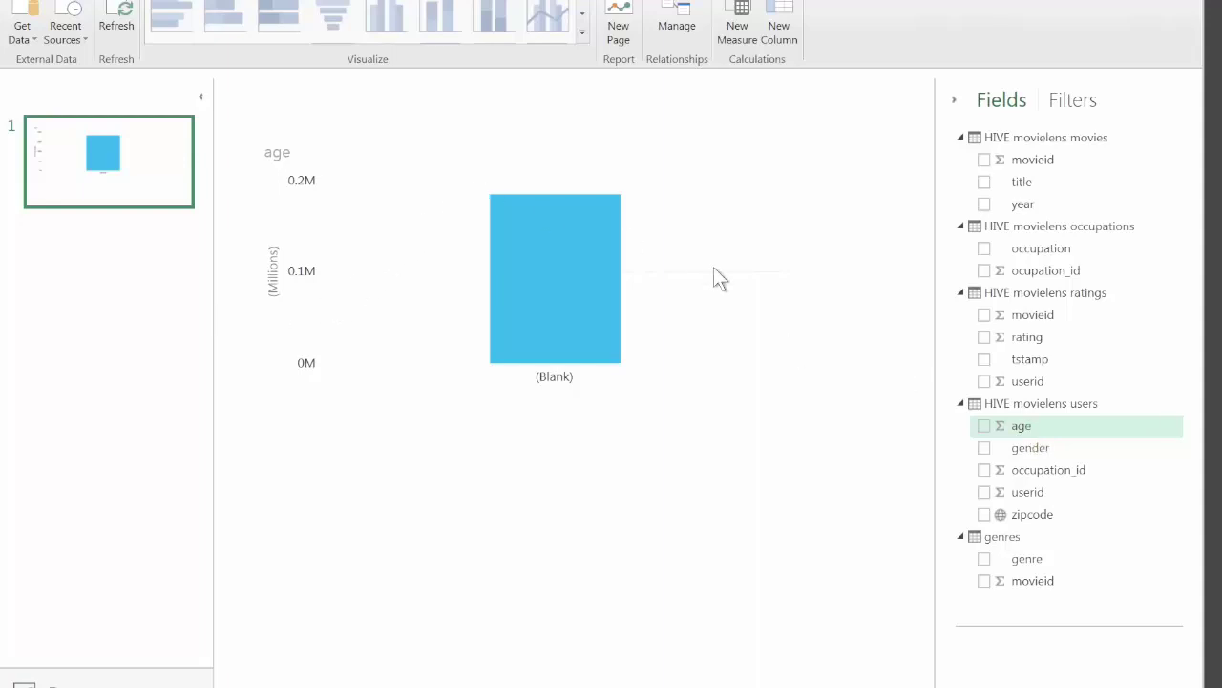
{"action": "left_click", "coordinate": [664, 284]}
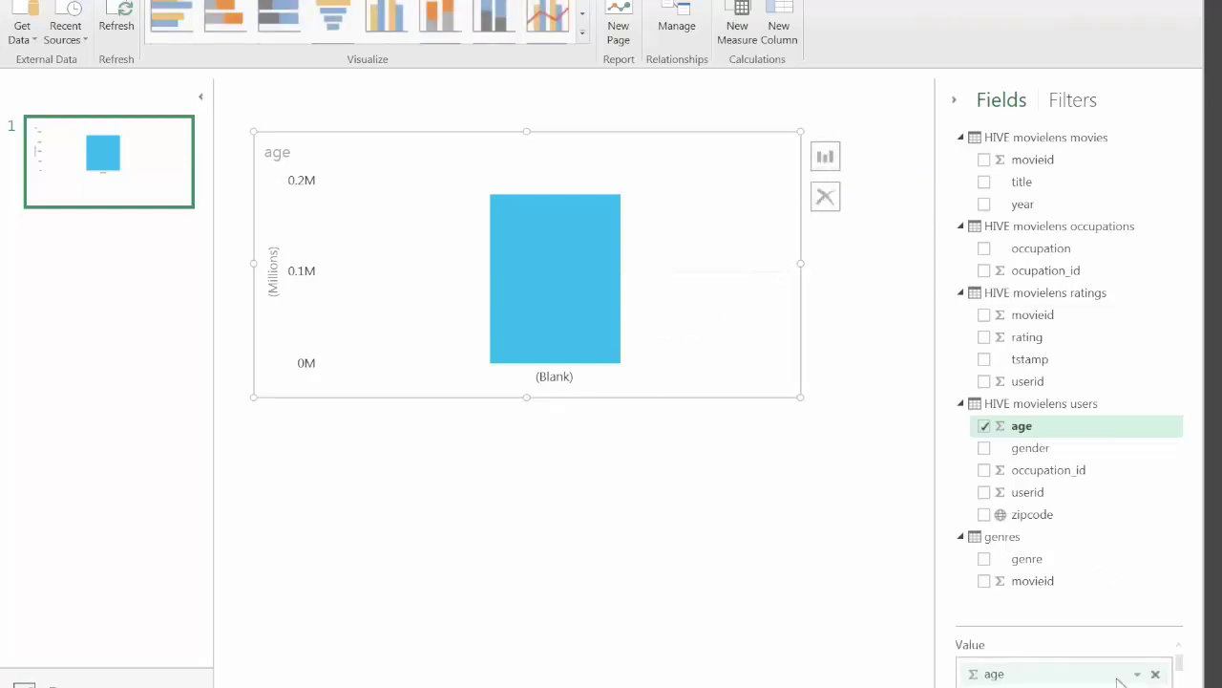
Step: Move age to the Axis well and add userid as the chart's value
{"action": "left_click_drag", "start_coordinate": [1085, 609], "coordinate": [1080, 394]}
{"action": "left_click_drag", "start_coordinate": [1025, 451], "coordinate": [1023, 580]}
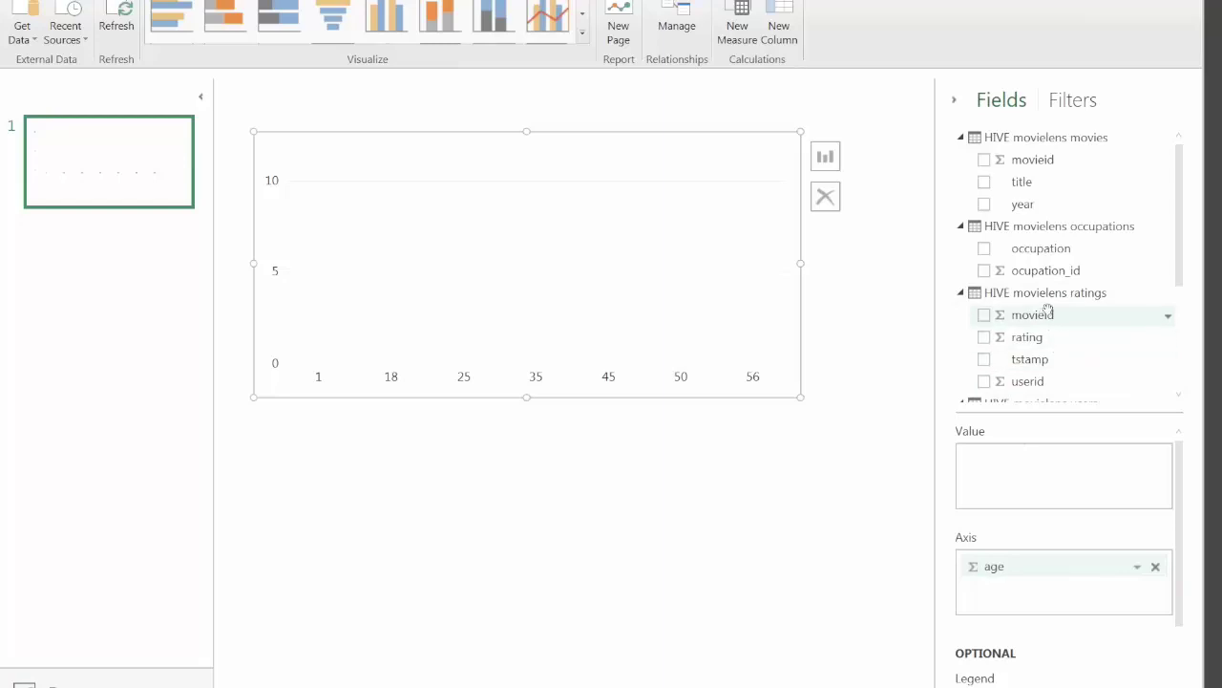
{"action": "scroll", "coordinate": [1047, 311], "scroll_direction": "down", "scroll_amount": 3}
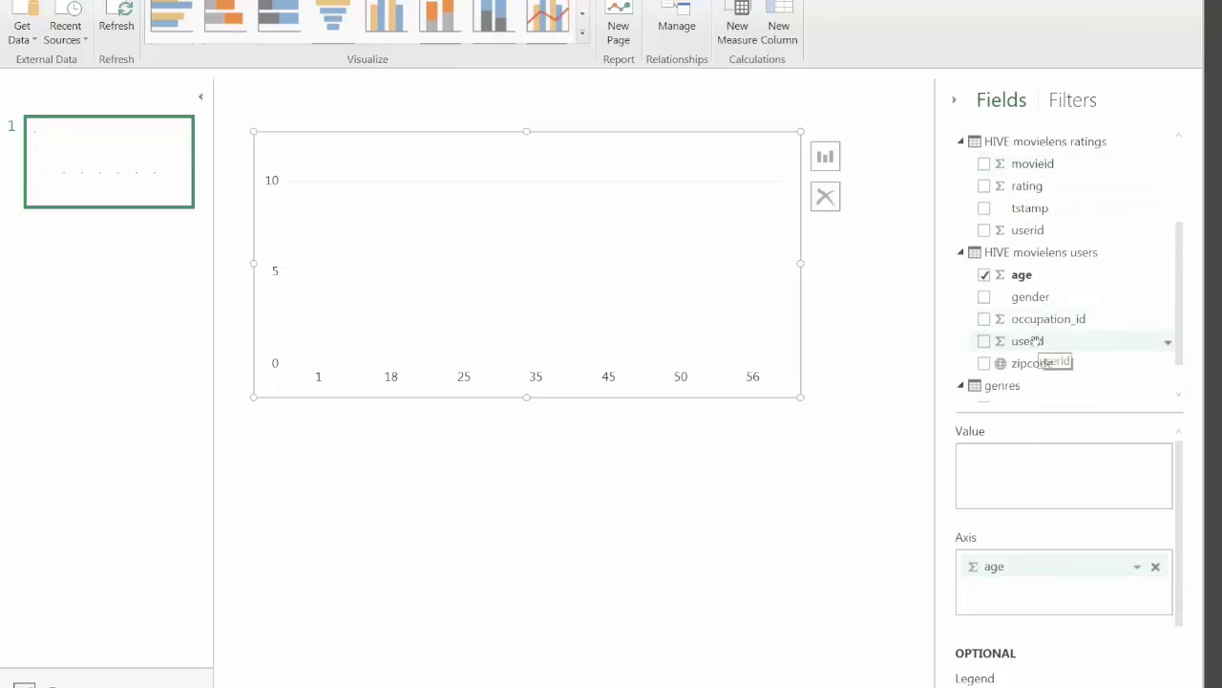
{"action": "left_click", "coordinate": [1163, 342]}
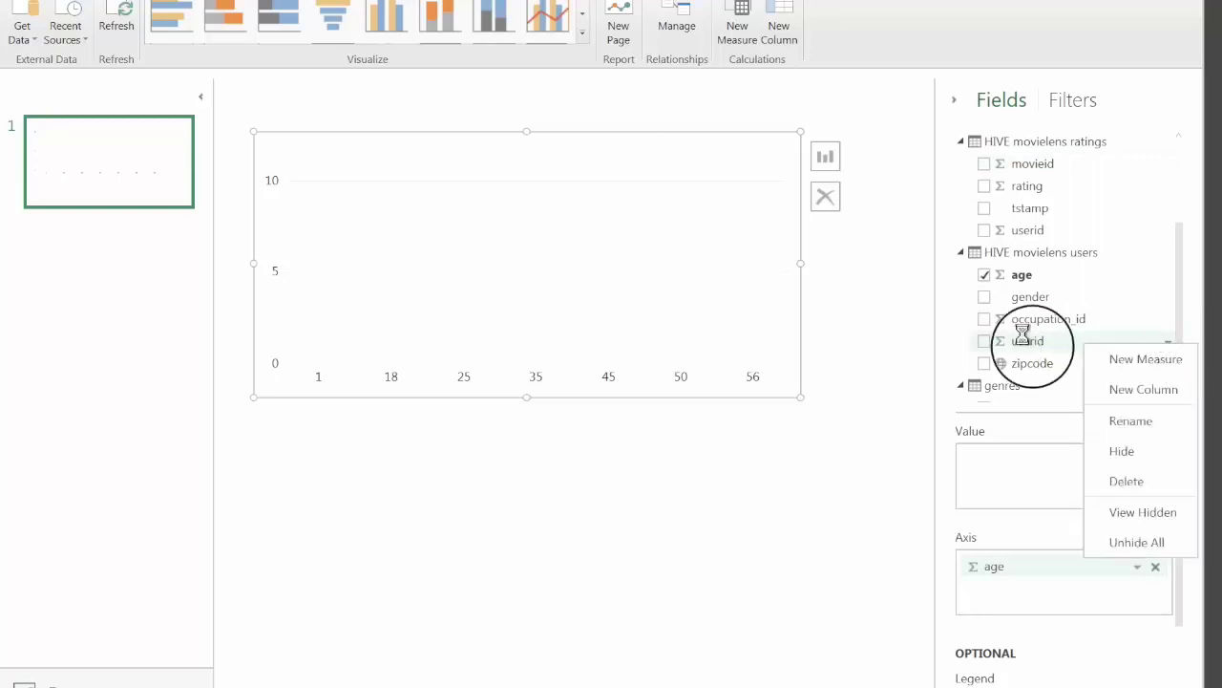
{"action": "left_click_drag", "start_coordinate": [1021, 334], "coordinate": [1007, 474]}
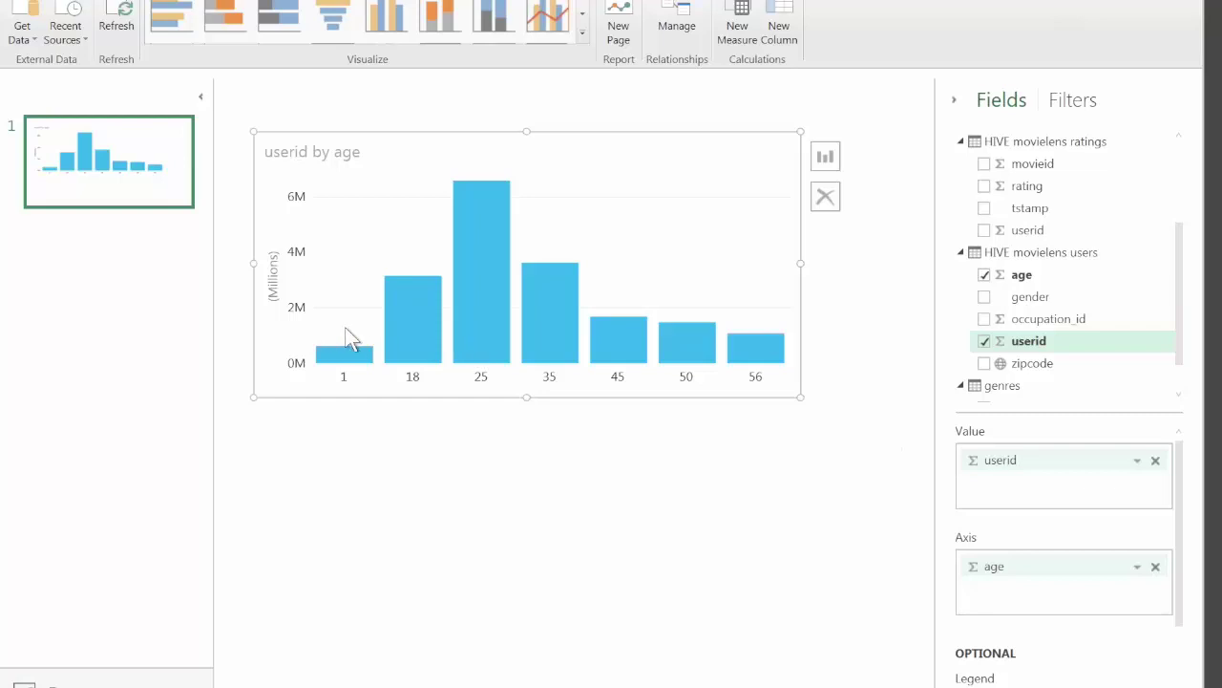
Step: Switch userid to Count (Not Blanks), then highlight the age 1, 18, 25, 35, 45 and 50 bars
{"action": "left_click", "coordinate": [1125, 458]}
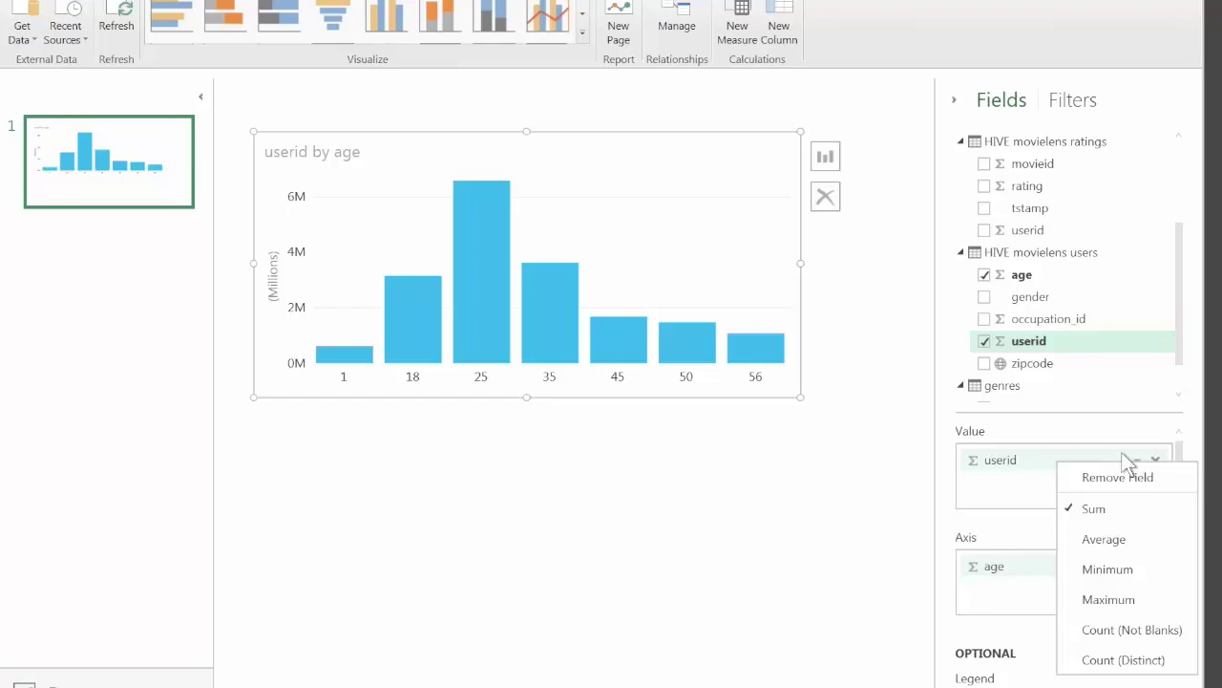
{"action": "left_click", "coordinate": [1123, 629]}
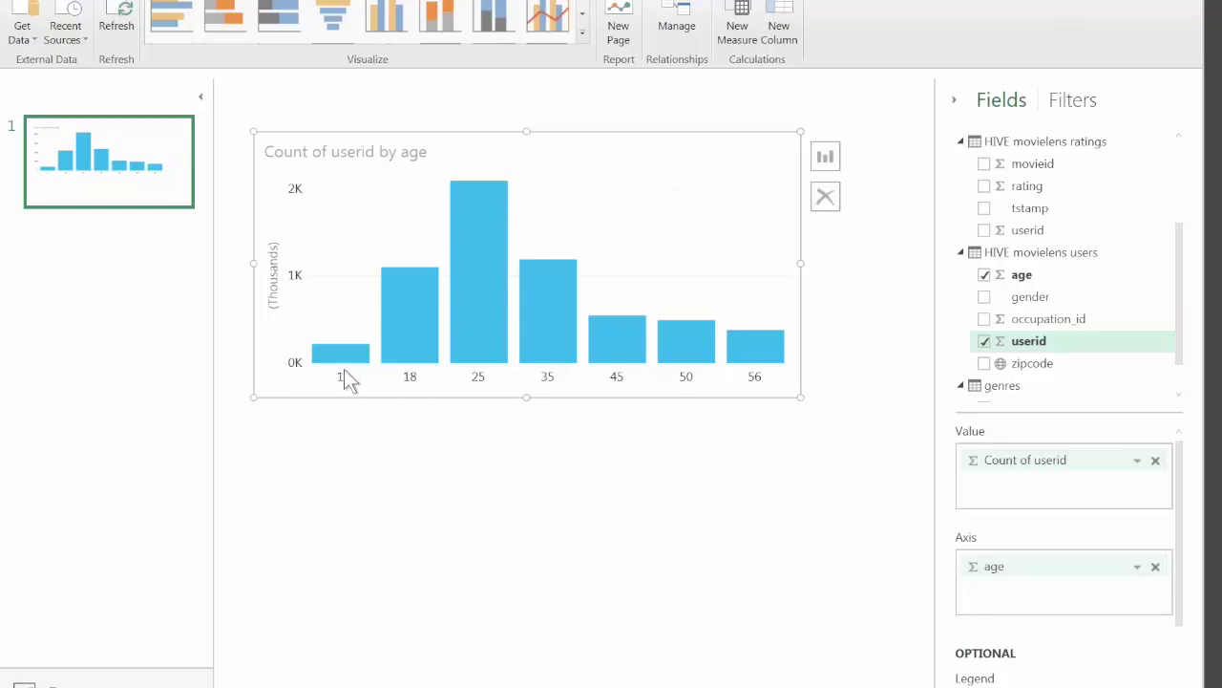
{"action": "left_click", "coordinate": [324, 354]}
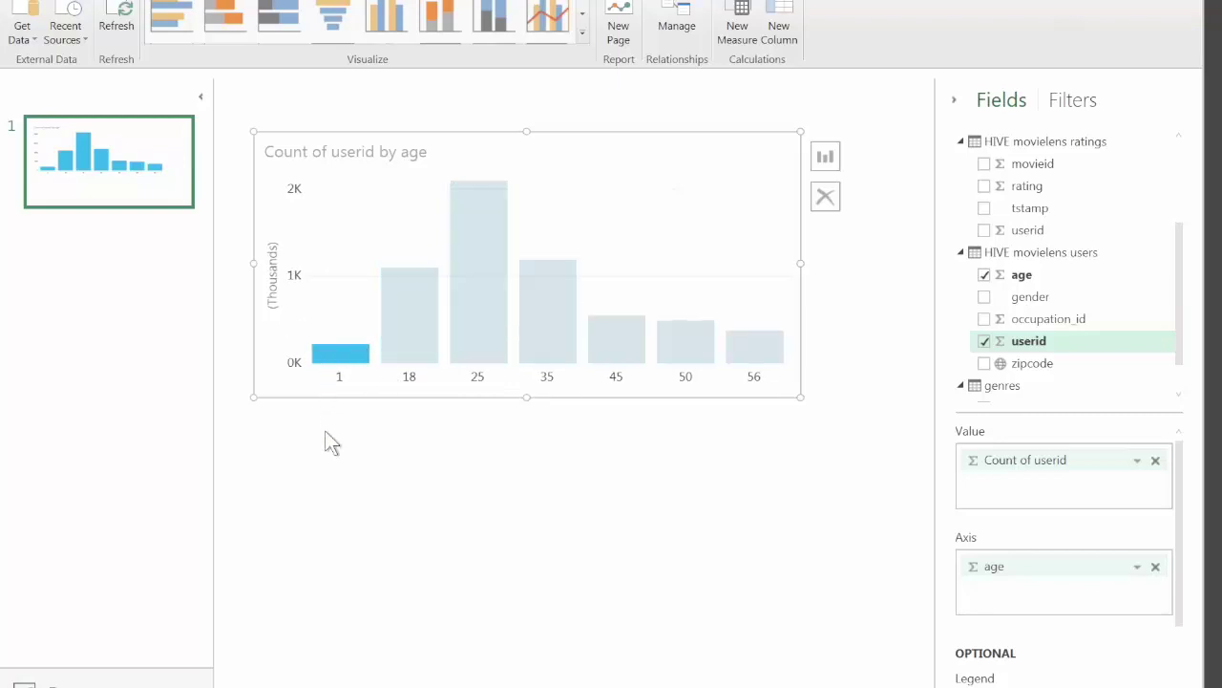
{"action": "left_click", "coordinate": [394, 332]}
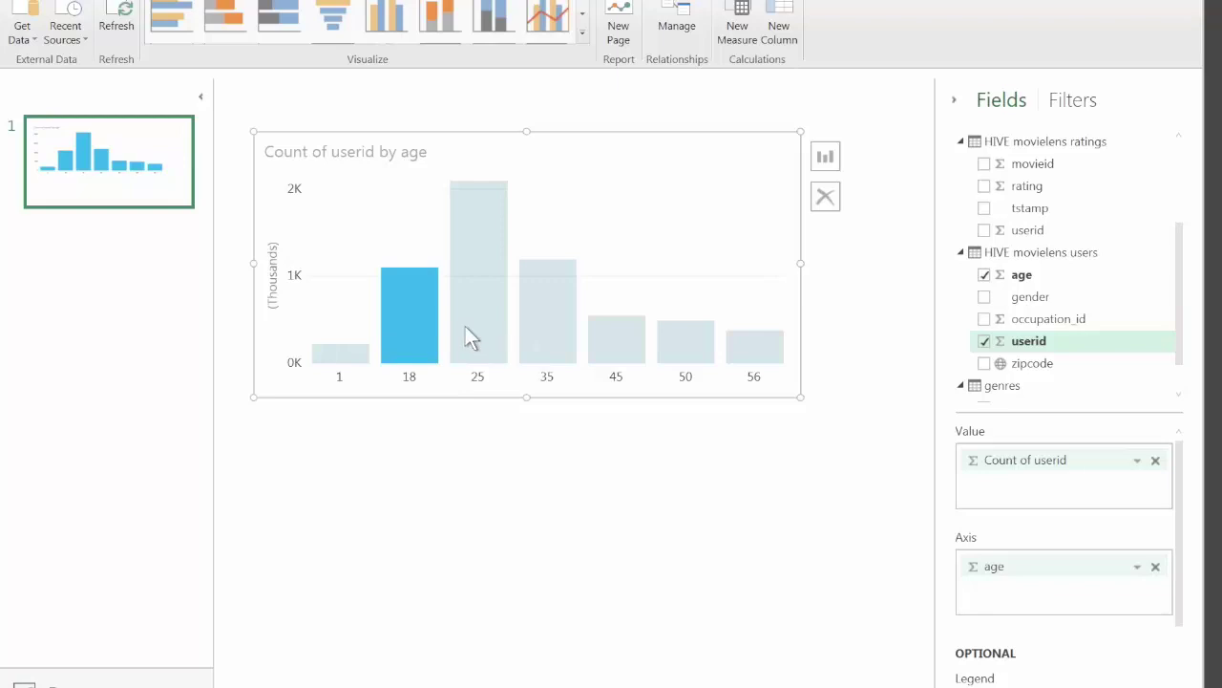
{"action": "left_click", "coordinate": [468, 326]}
{"action": "left_click", "coordinate": [562, 315]}
{"action": "left_click", "coordinate": [630, 316]}
{"action": "left_click", "coordinate": [682, 344]}
{"action": "left_click", "coordinate": [602, 374]}
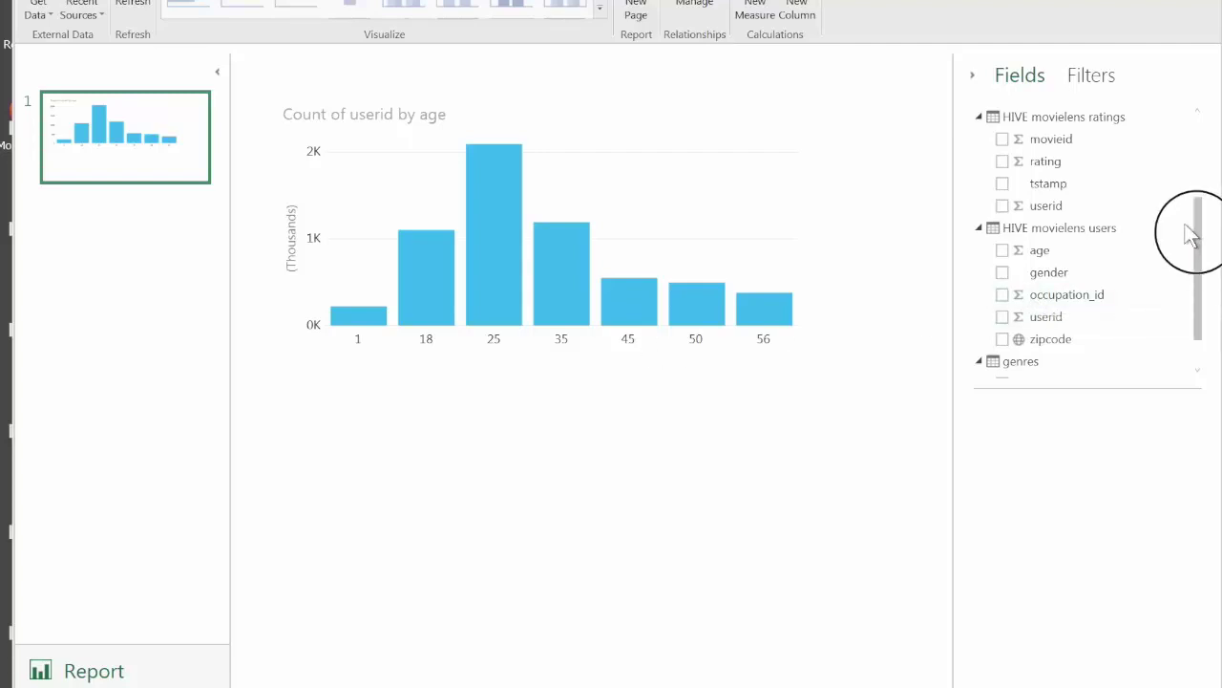
Step: Add a column chart below with occupation on the axis and Count of userid as value
{"action": "left_click_drag", "start_coordinate": [1193, 218], "coordinate": [1196, 121]}
{"action": "left_click", "coordinate": [1048, 223]}
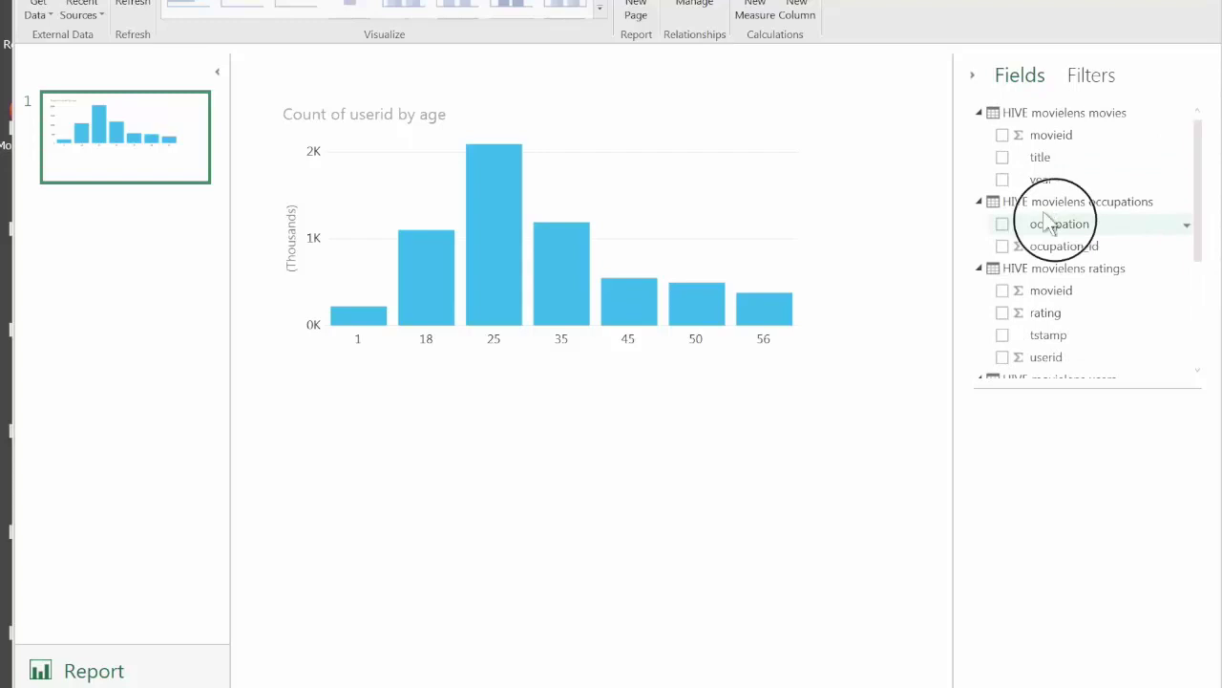
{"action": "left_click_drag", "start_coordinate": [1048, 223], "coordinate": [480, 510]}
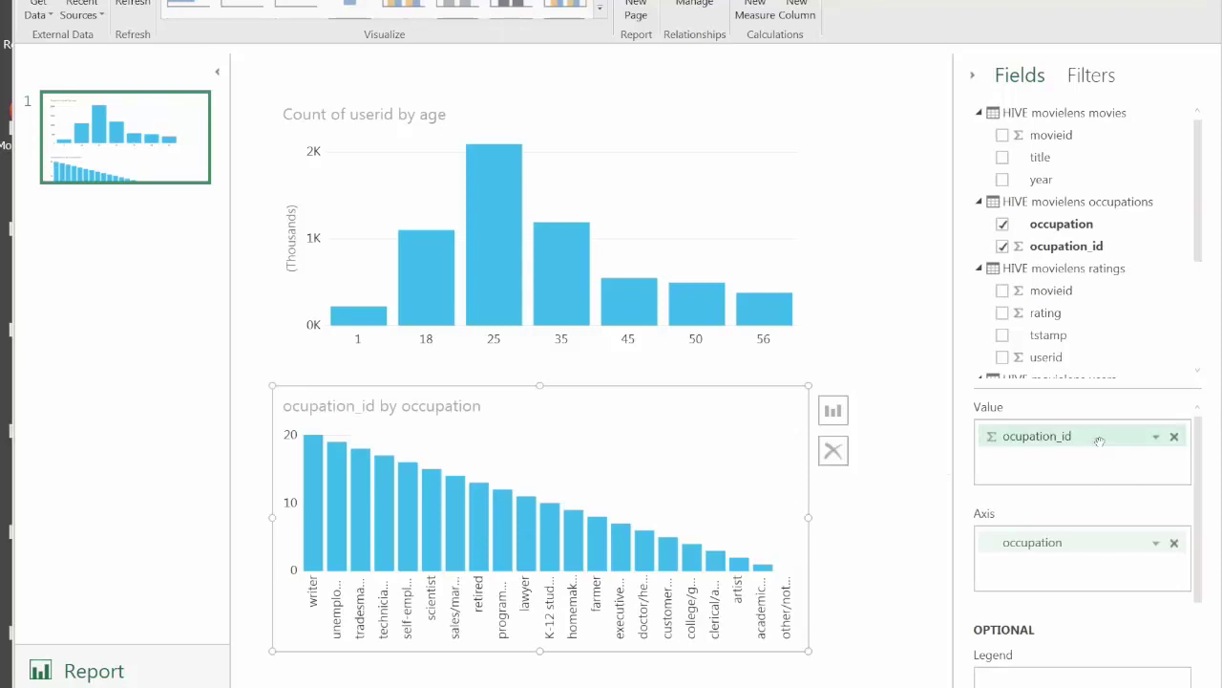
{"action": "left_click", "coordinate": [1174, 435]}
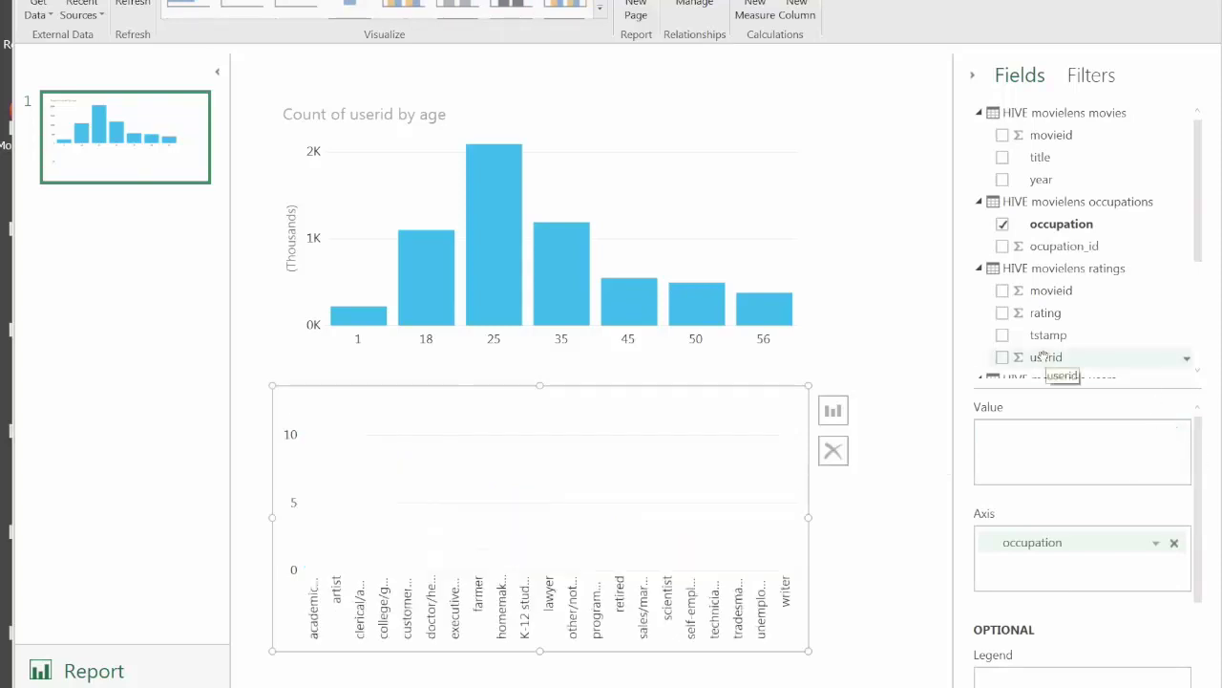
{"action": "left_click_drag", "start_coordinate": [1037, 353], "coordinate": [1036, 428]}
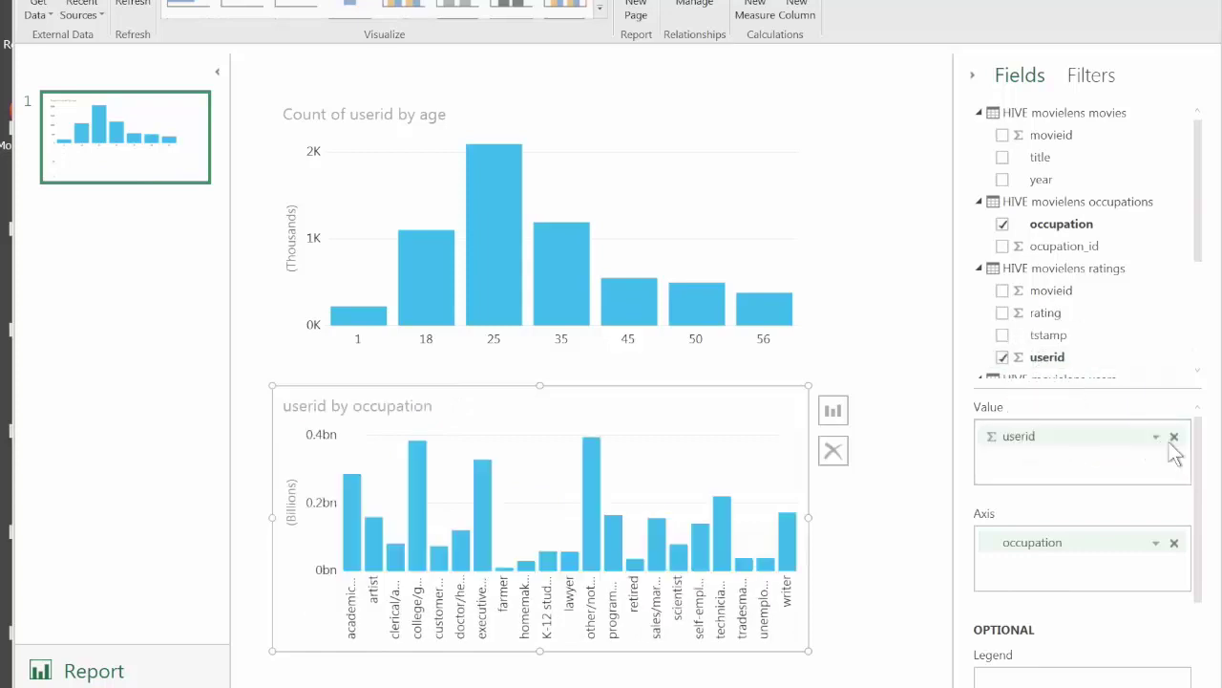
{"action": "left_click", "coordinate": [1157, 436]}
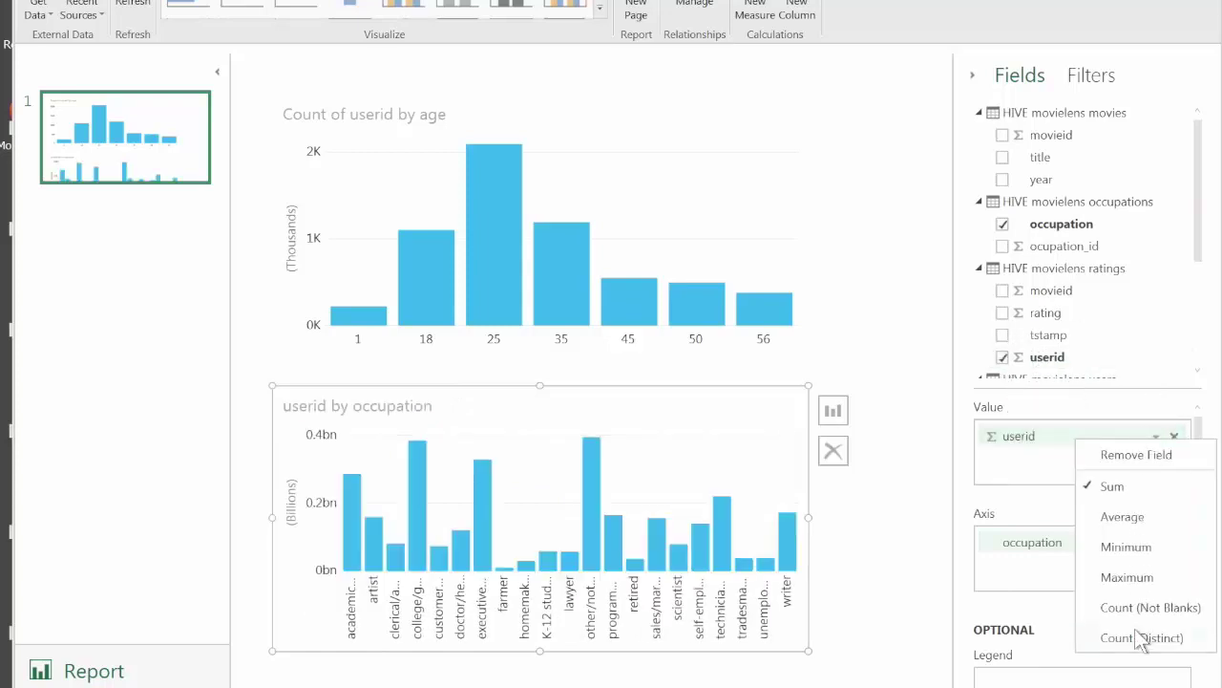
{"action": "left_click", "coordinate": [1152, 606]}
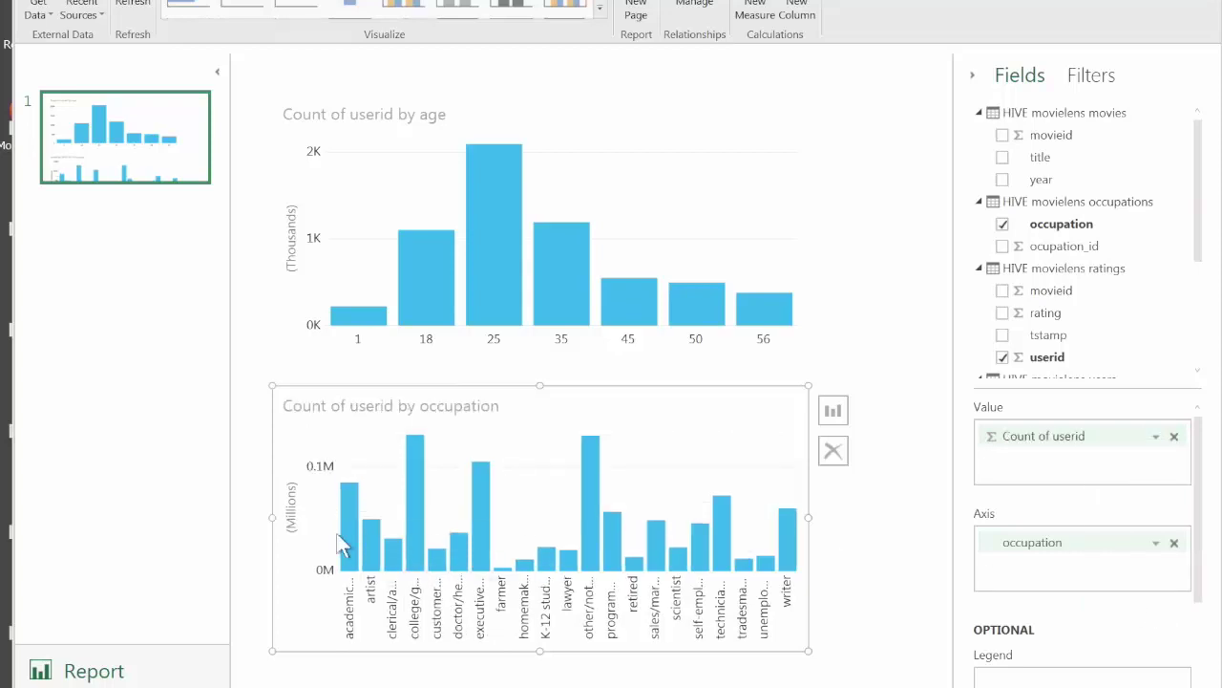
Step: Sort the occupation chart descending by Count of userid and drag it taller
{"action": "left_click", "coordinate": [827, 409]}
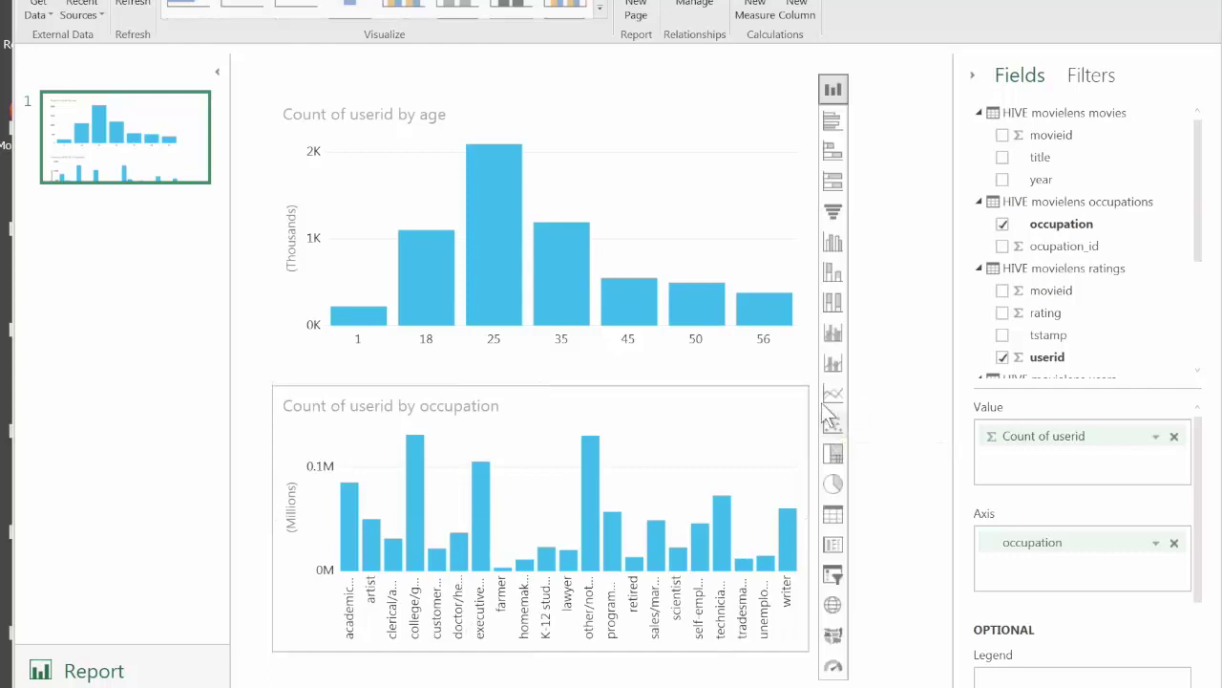
{"action": "left_click", "coordinate": [904, 419]}
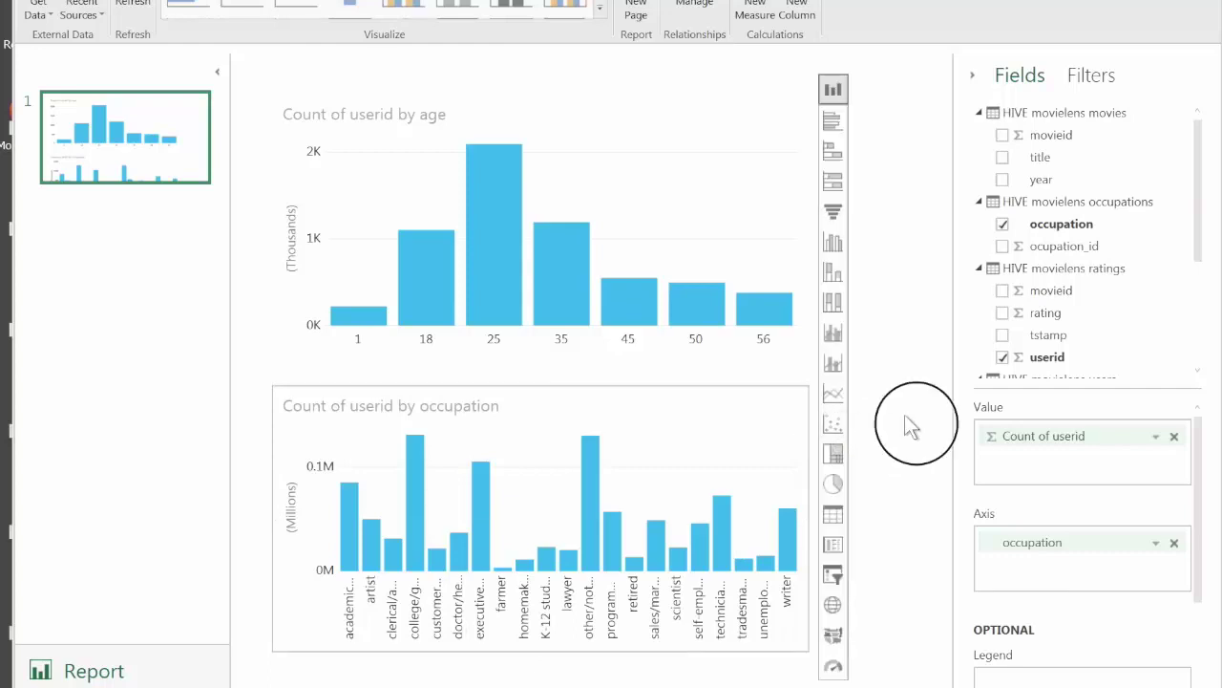
{"action": "left_click", "coordinate": [526, 435]}
{"action": "left_click", "coordinate": [735, 361]}
{"action": "left_click", "coordinate": [759, 387]}
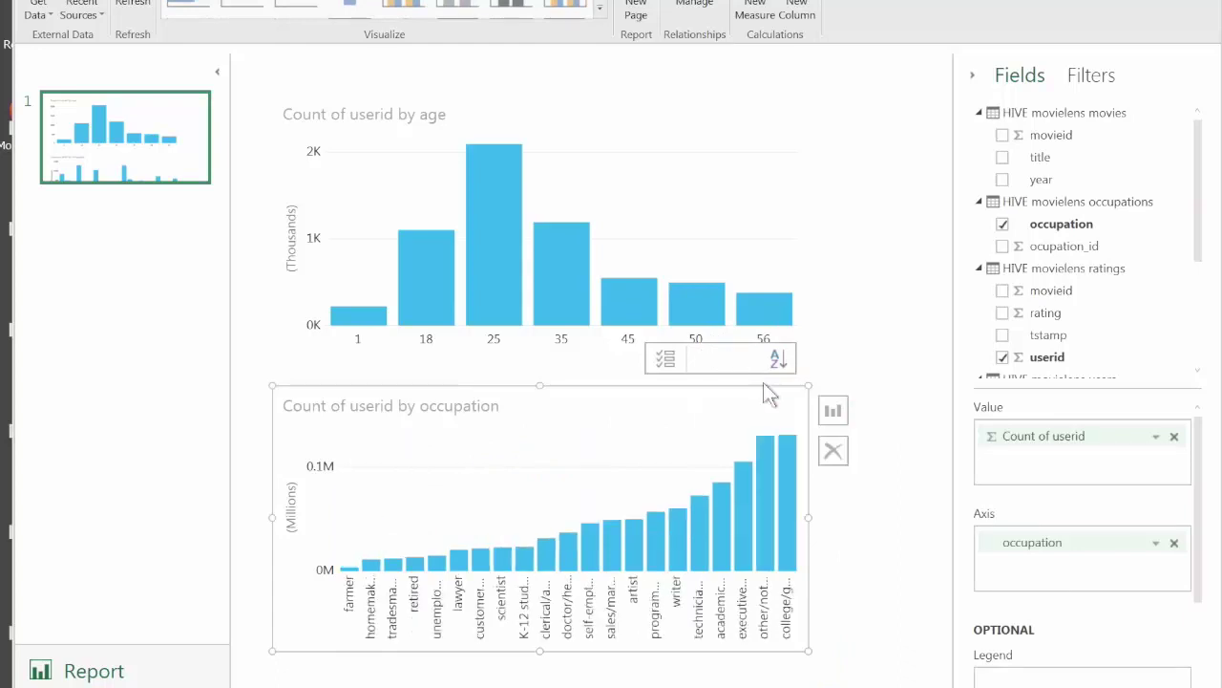
{"action": "left_click", "coordinate": [777, 360]}
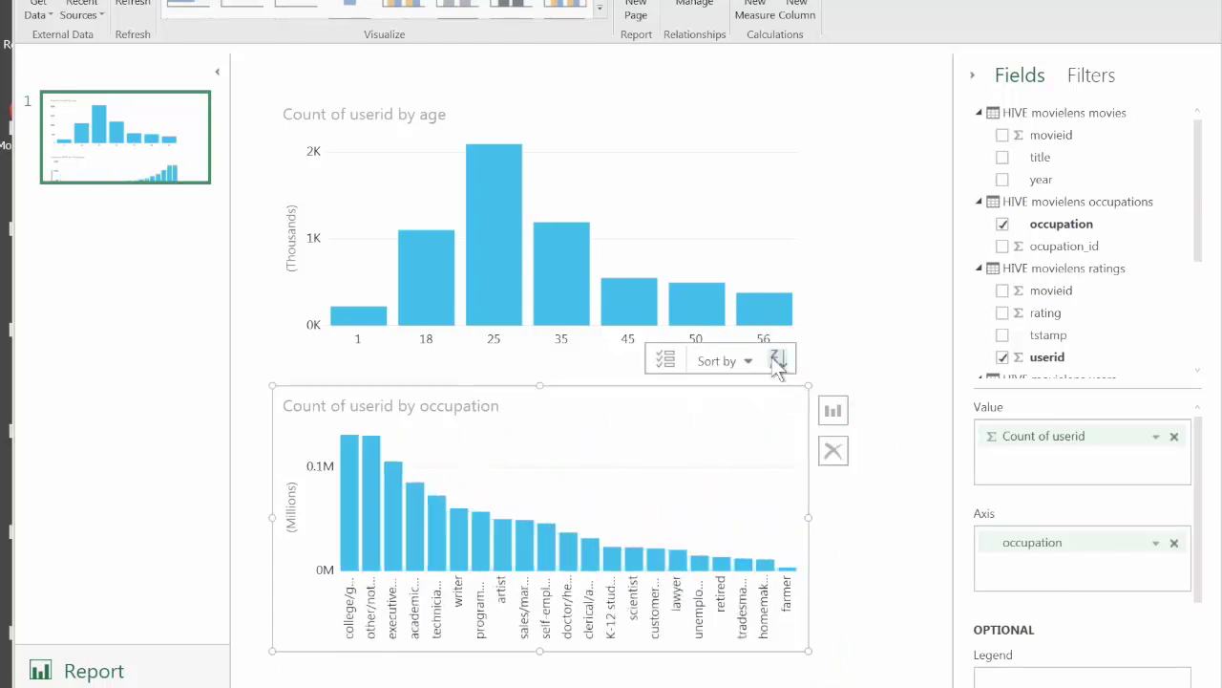
{"action": "left_click", "coordinate": [857, 624]}
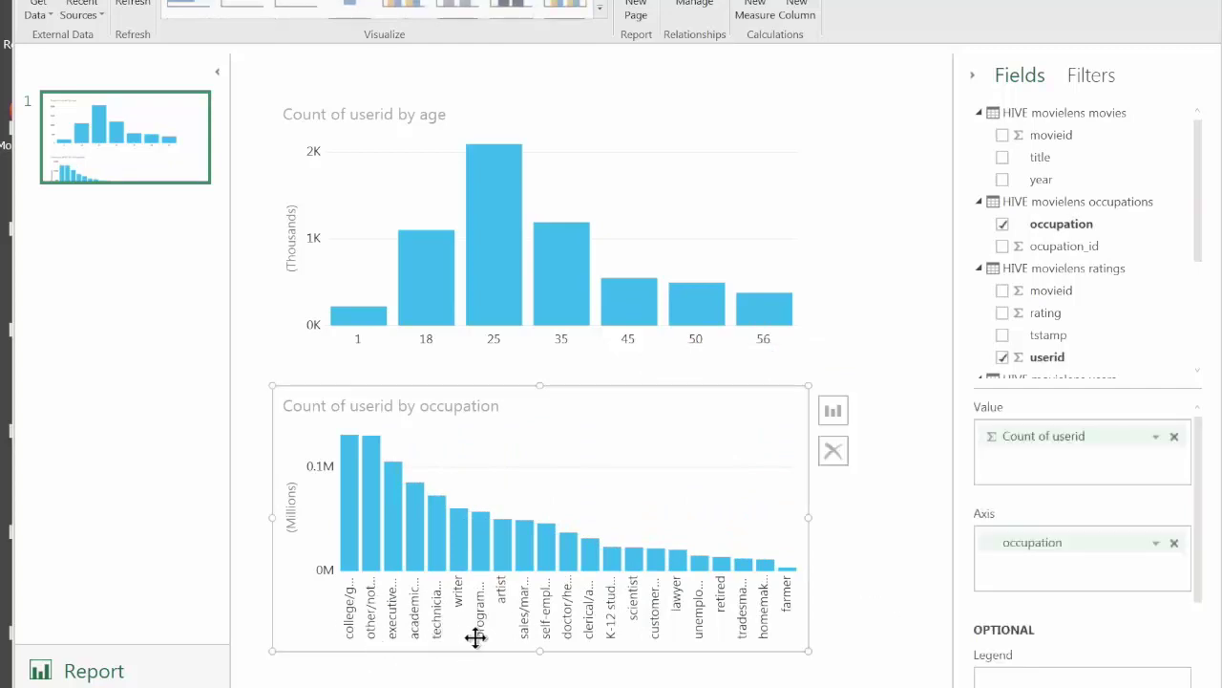
{"action": "left_click_drag", "start_coordinate": [536, 650], "coordinate": [539, 686]}
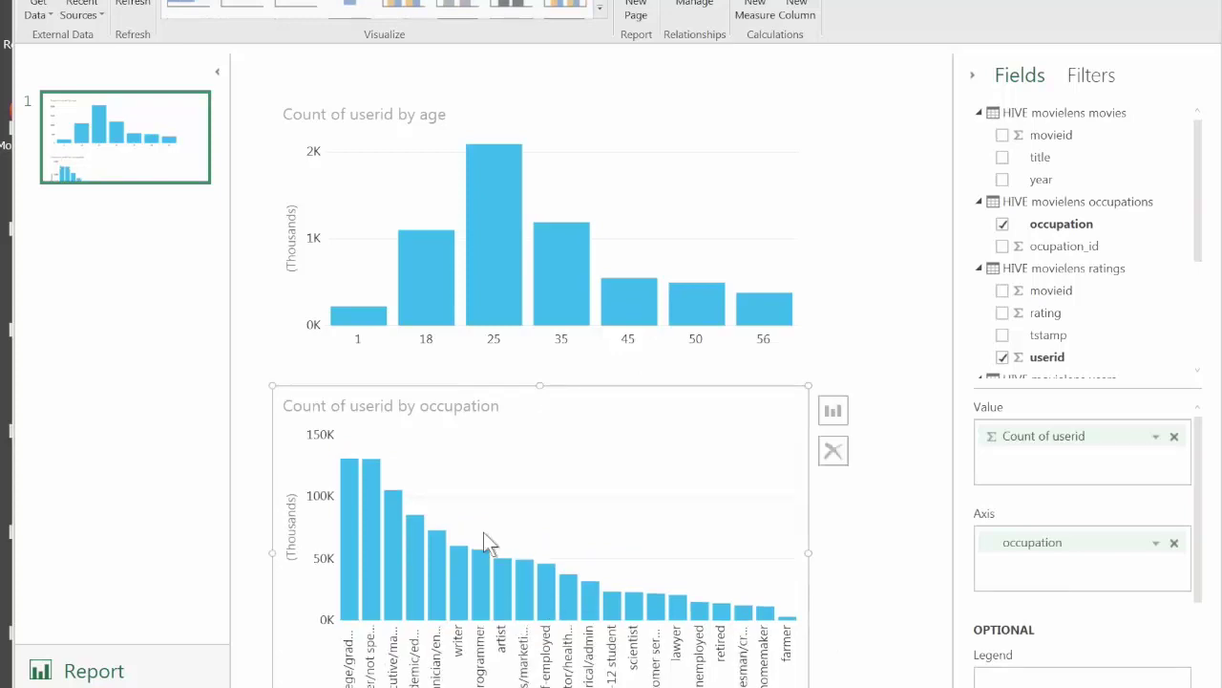
{"action": "left_click", "coordinate": [851, 548]}
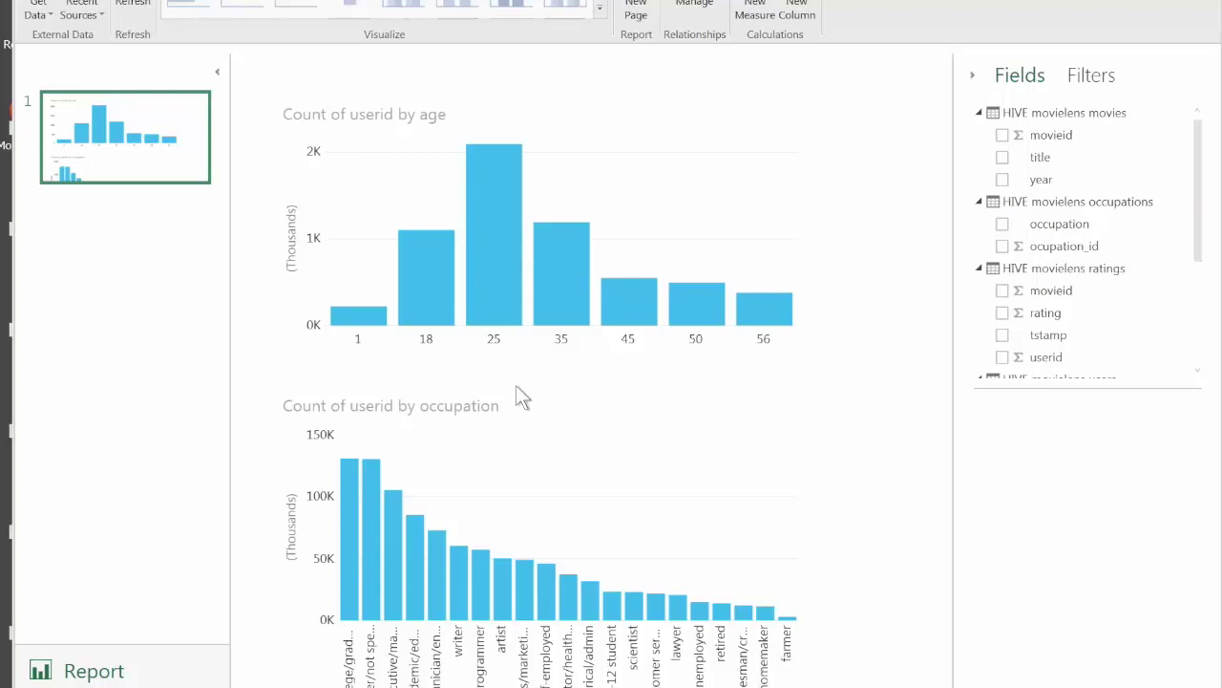
Step: Cross-highlight the occupation chart using age bars 25, 18, then 56
{"action": "mouse_move", "coordinate": [484, 294]}
{"action": "mouse_move", "coordinate": [486, 253]}
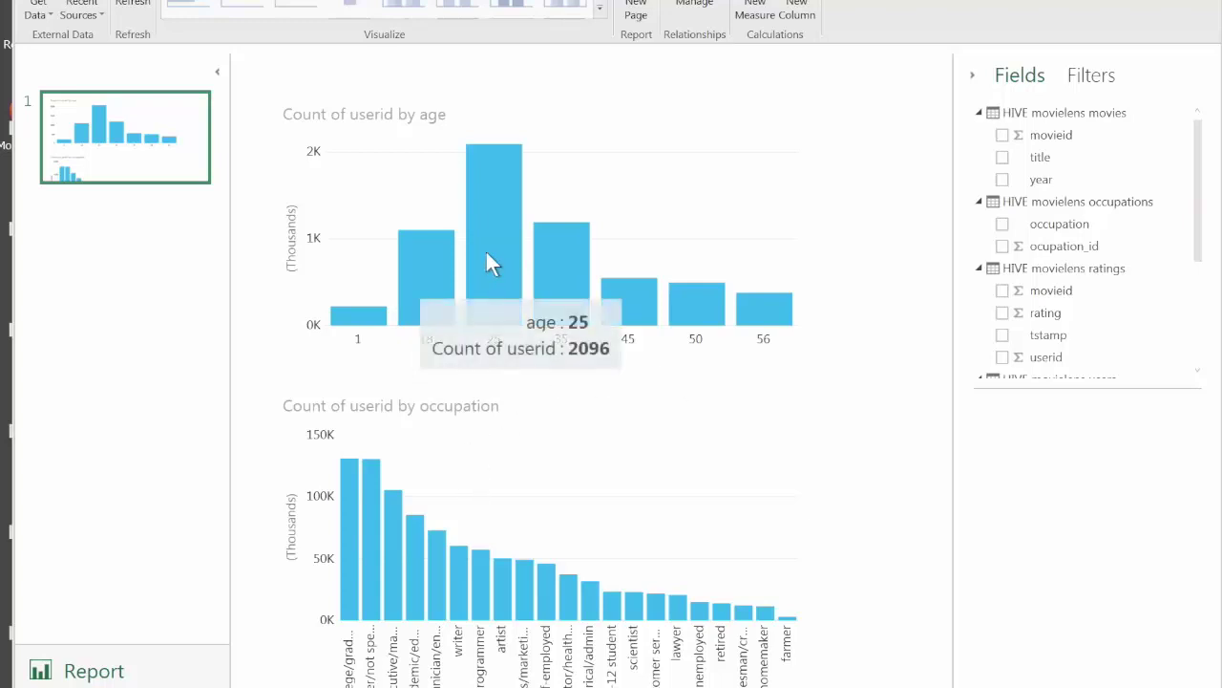
{"action": "left_click", "coordinate": [486, 254]}
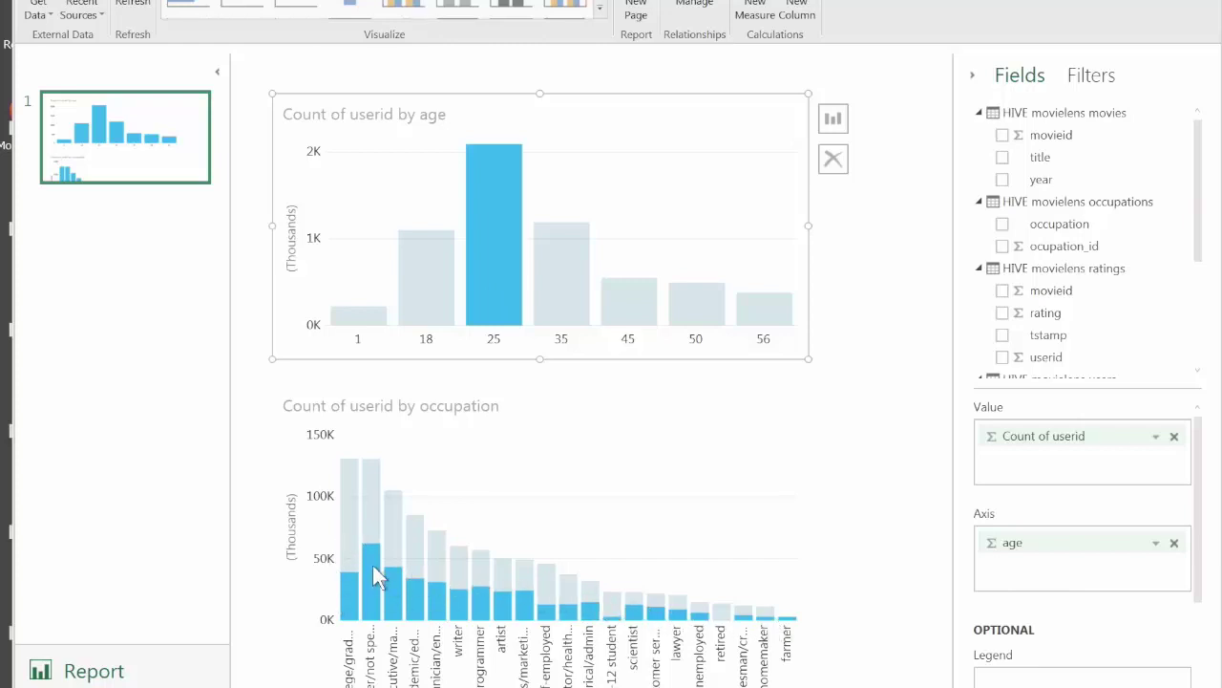
{"action": "left_click", "coordinate": [414, 254]}
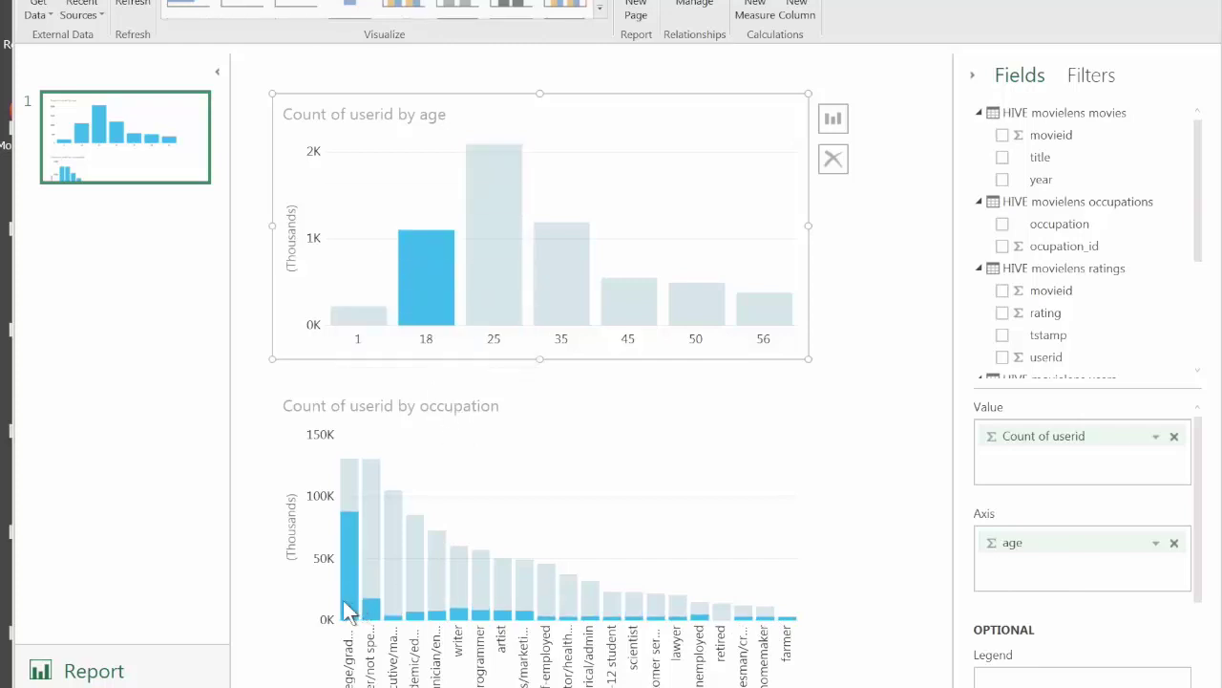
{"action": "mouse_move", "coordinate": [346, 630]}
{"action": "left_click", "coordinate": [755, 311]}
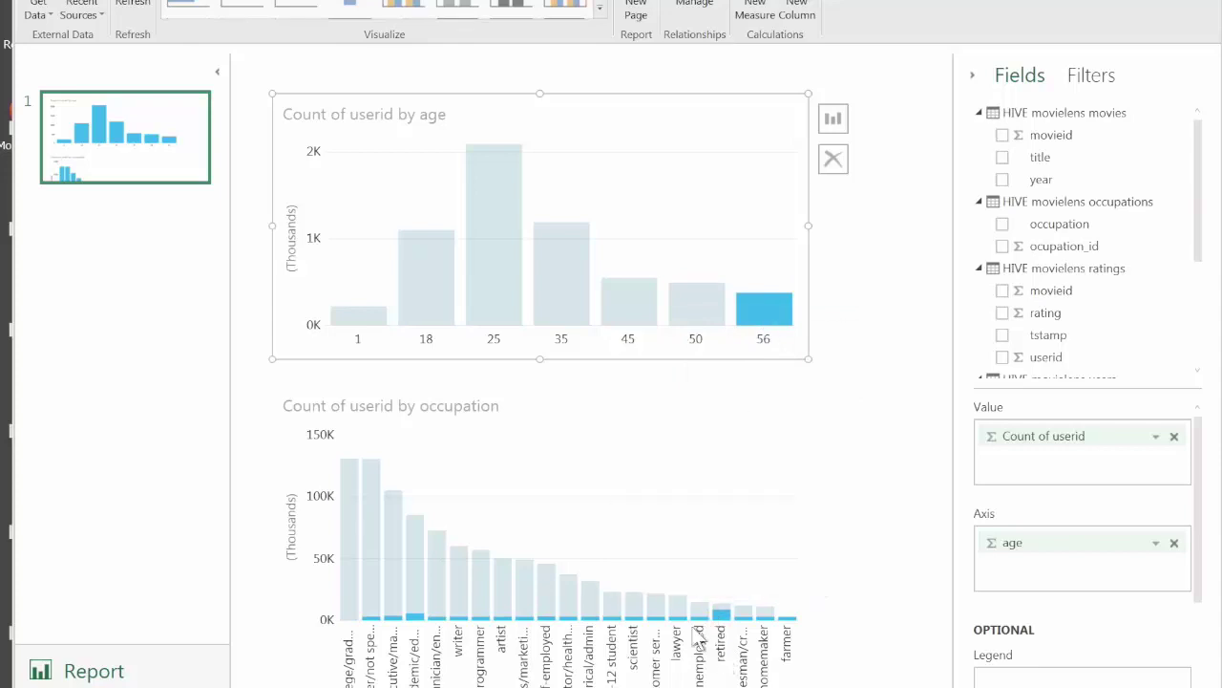
Step: Cross-highlight the occupation chart using the age 50, then age 45 bars
{"action": "left_click", "coordinate": [687, 302]}
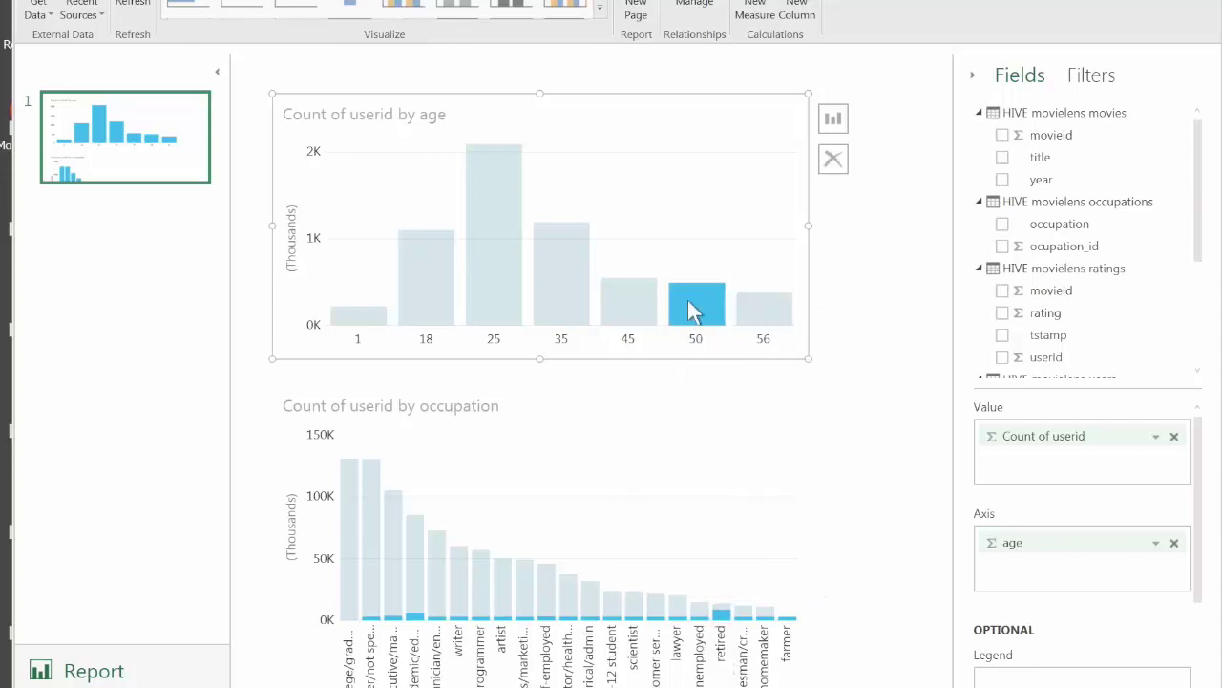
{"action": "left_click", "coordinate": [610, 296]}
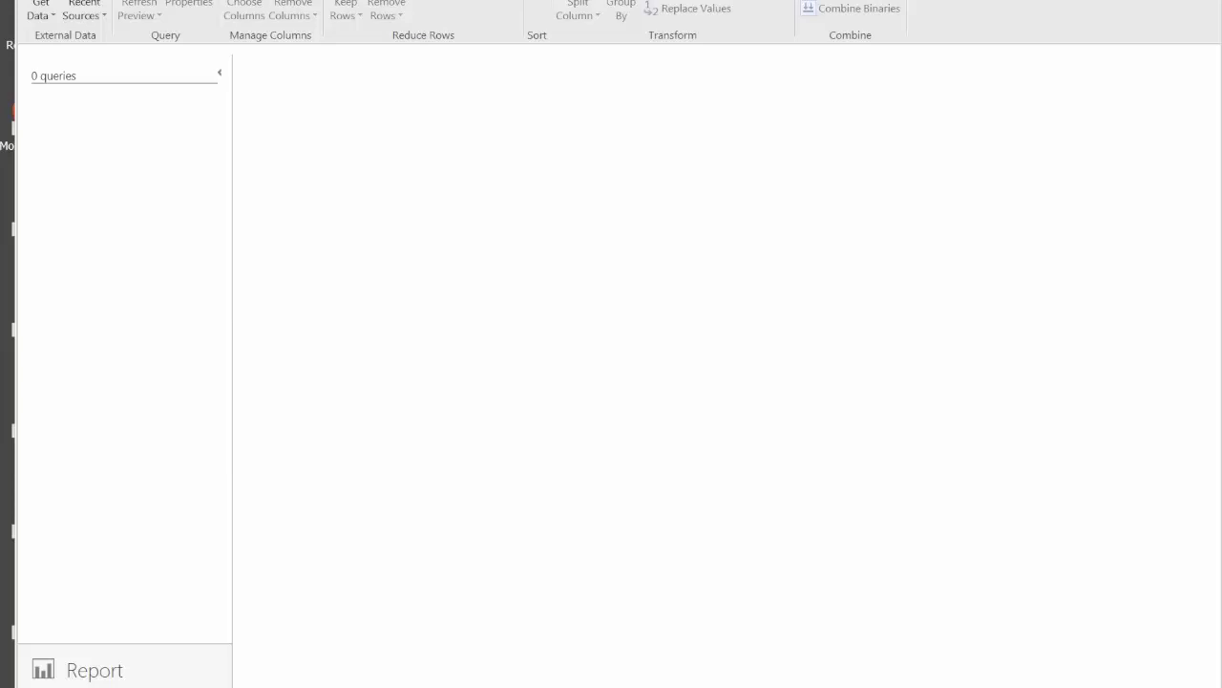
Step: Copy the Hive connection string from line 3 of DSN.txt and select the UseNativeQuery=1 setting
{"action": "key", "text": "alt+Tab"}
{"action": "left_click", "coordinate": [214, 296]}
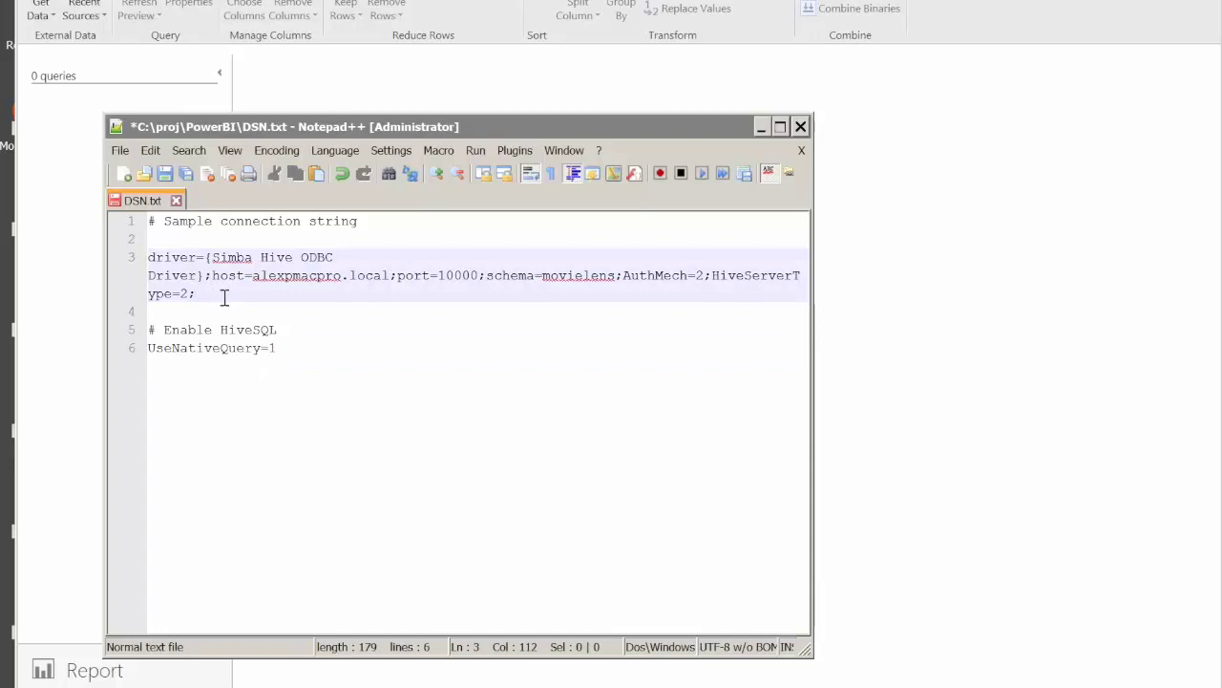
{"action": "left_click_drag", "start_coordinate": [229, 297], "coordinate": [109, 262]}
{"action": "key", "text": "ctrl+c"}
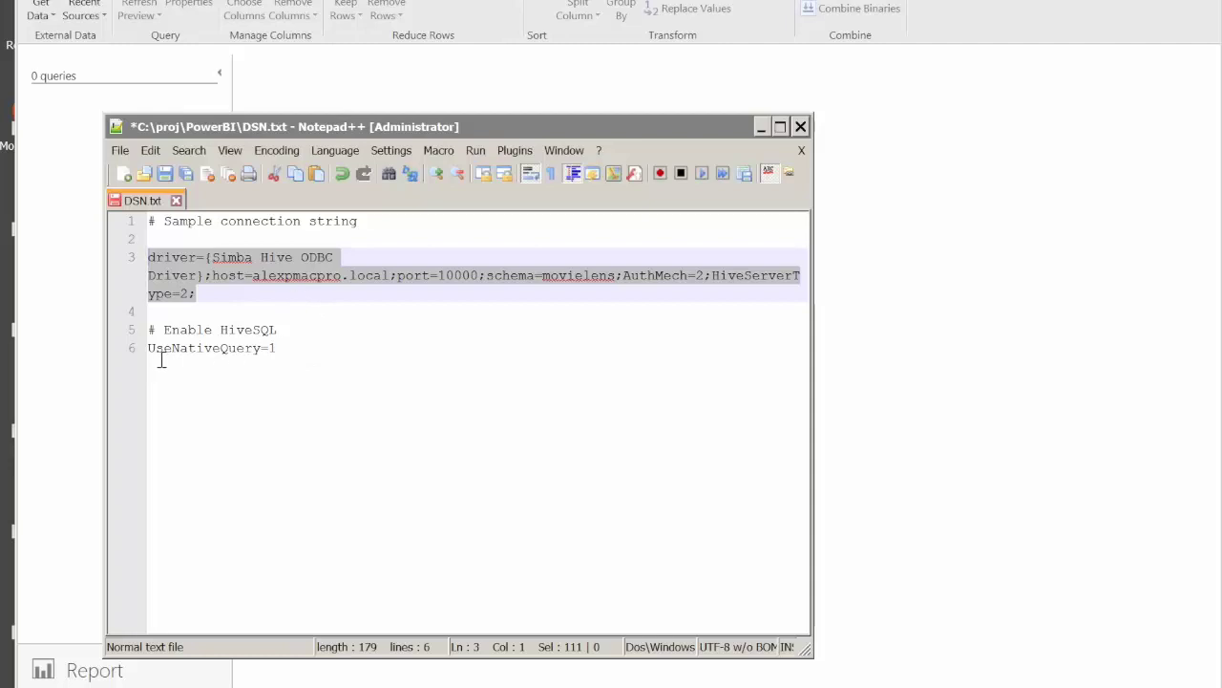
{"action": "left_click", "coordinate": [297, 349]}
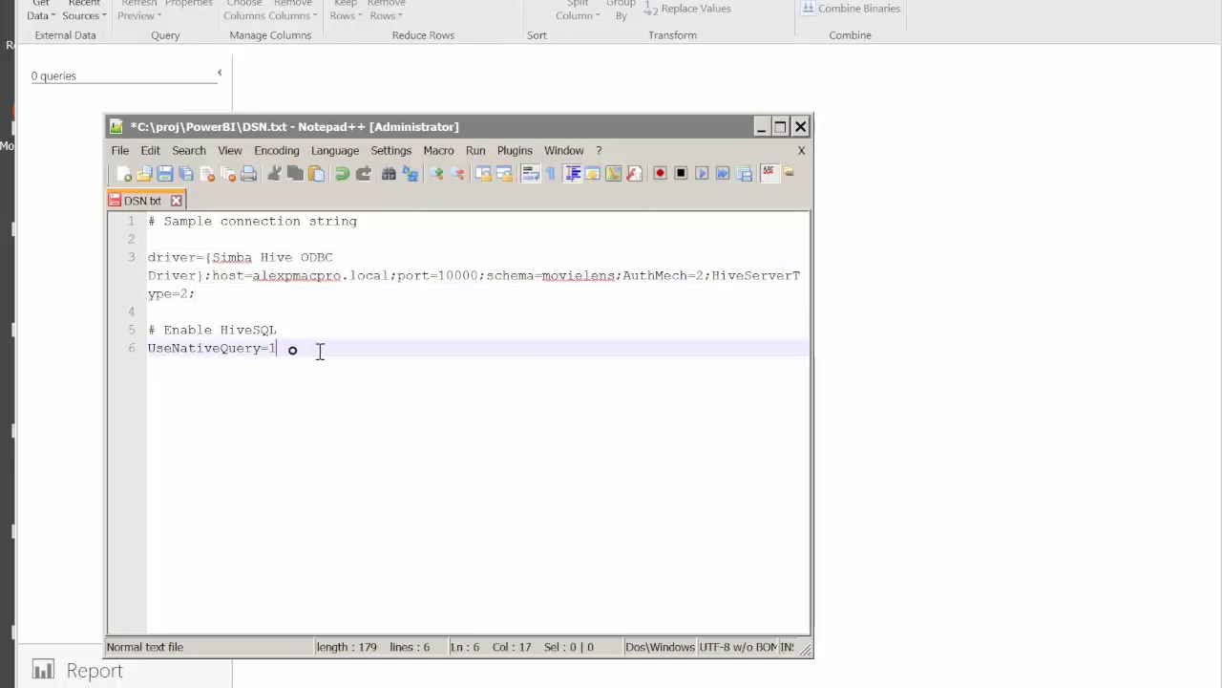
{"action": "left_click_drag", "start_coordinate": [293, 350], "coordinate": [135, 338]}
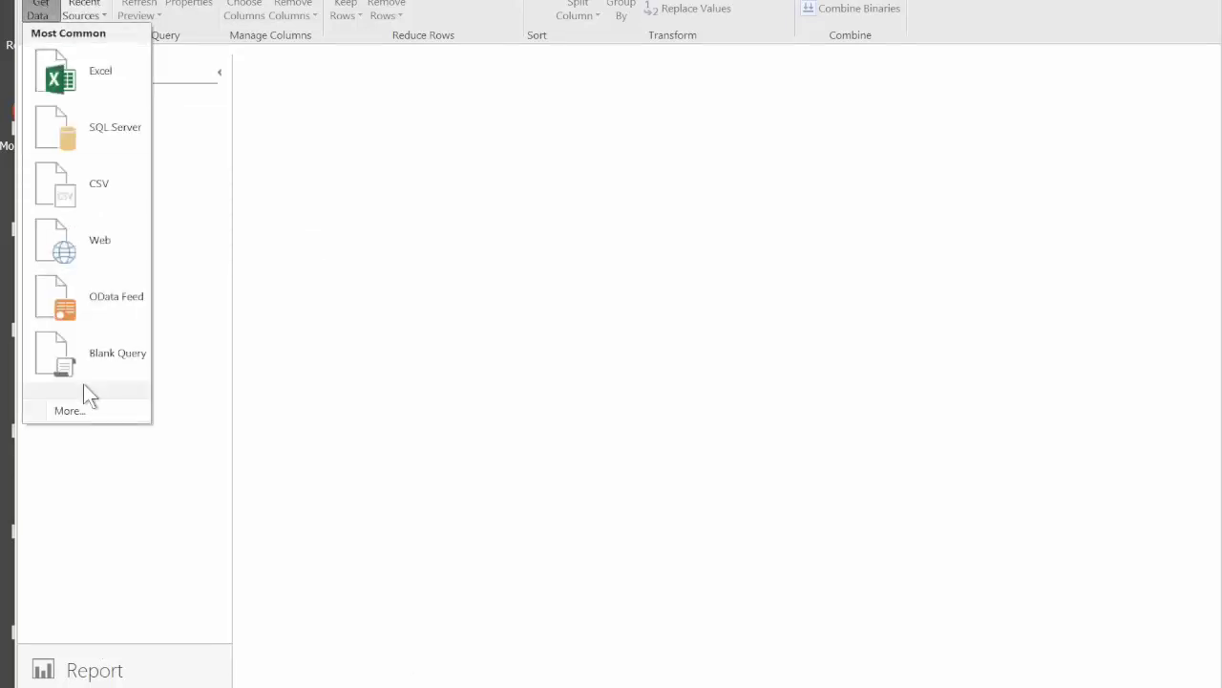
Step: Choose ODBC Query from the Other data sources and connect
{"action": "left_click", "coordinate": [78, 403]}
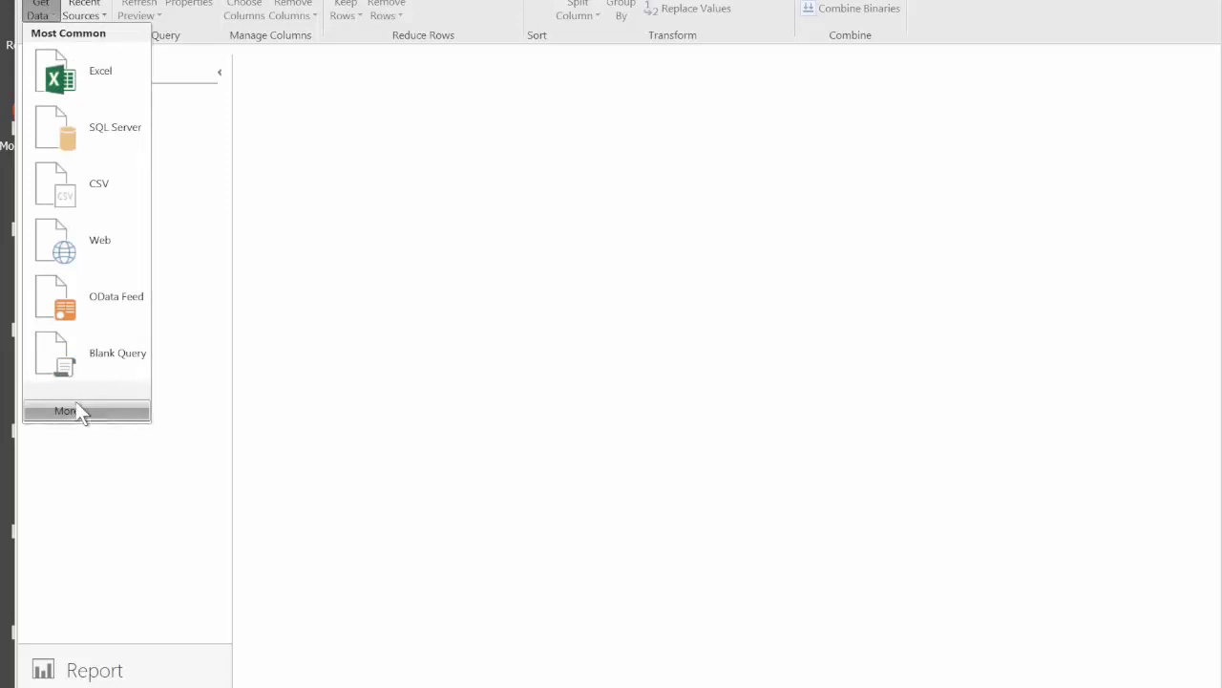
{"action": "left_click", "coordinate": [372, 246]}
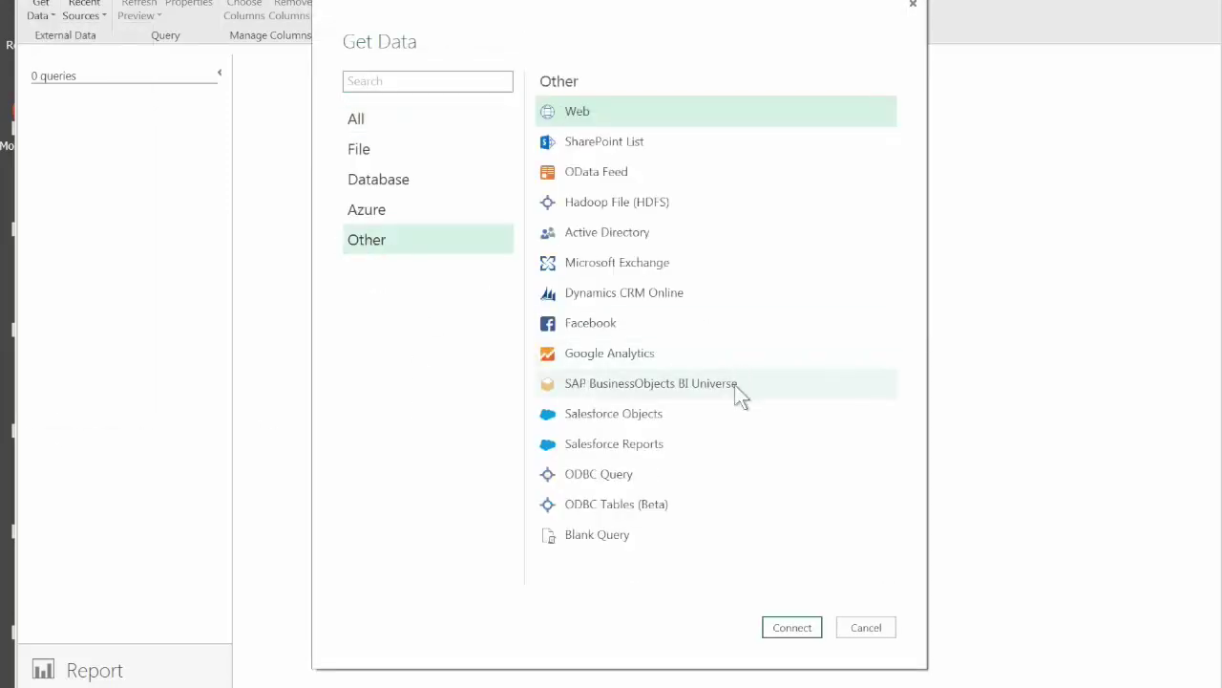
{"action": "left_click", "coordinate": [623, 474]}
{"action": "left_click", "coordinate": [782, 621]}
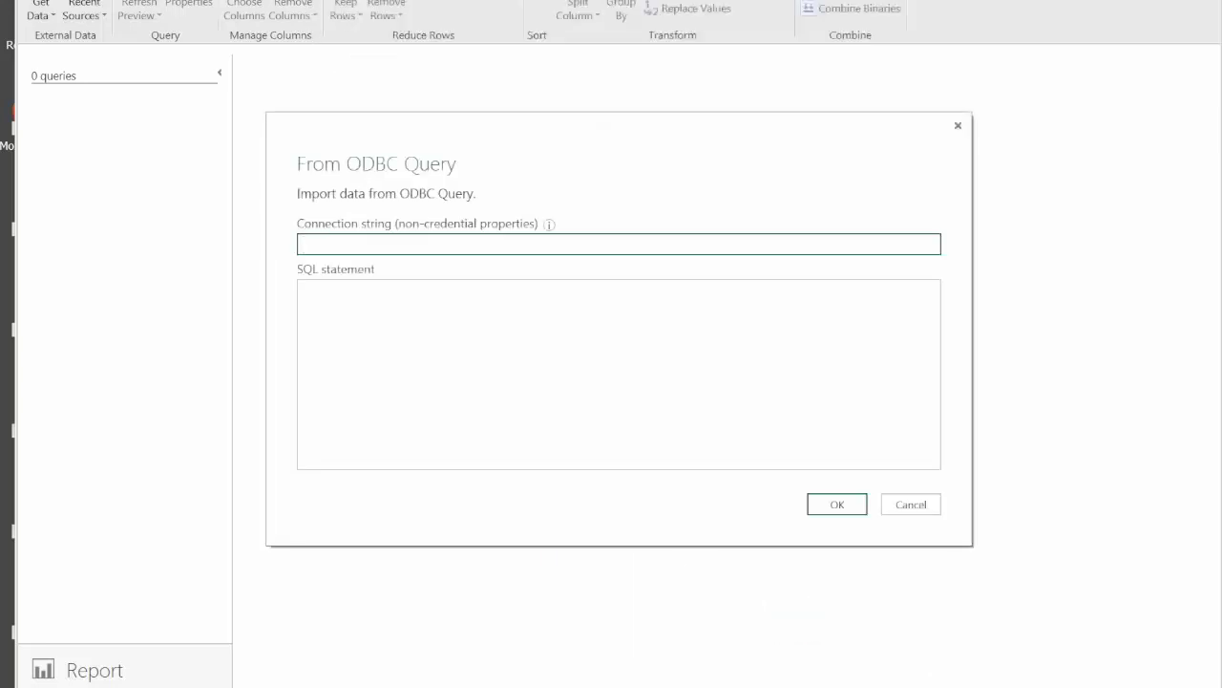
Step: Enter the Hive connection string with UseNativeQuery=1 and the SQL 'select * from movies limit 5'
{"action": "key", "text": "ctrl+v"}
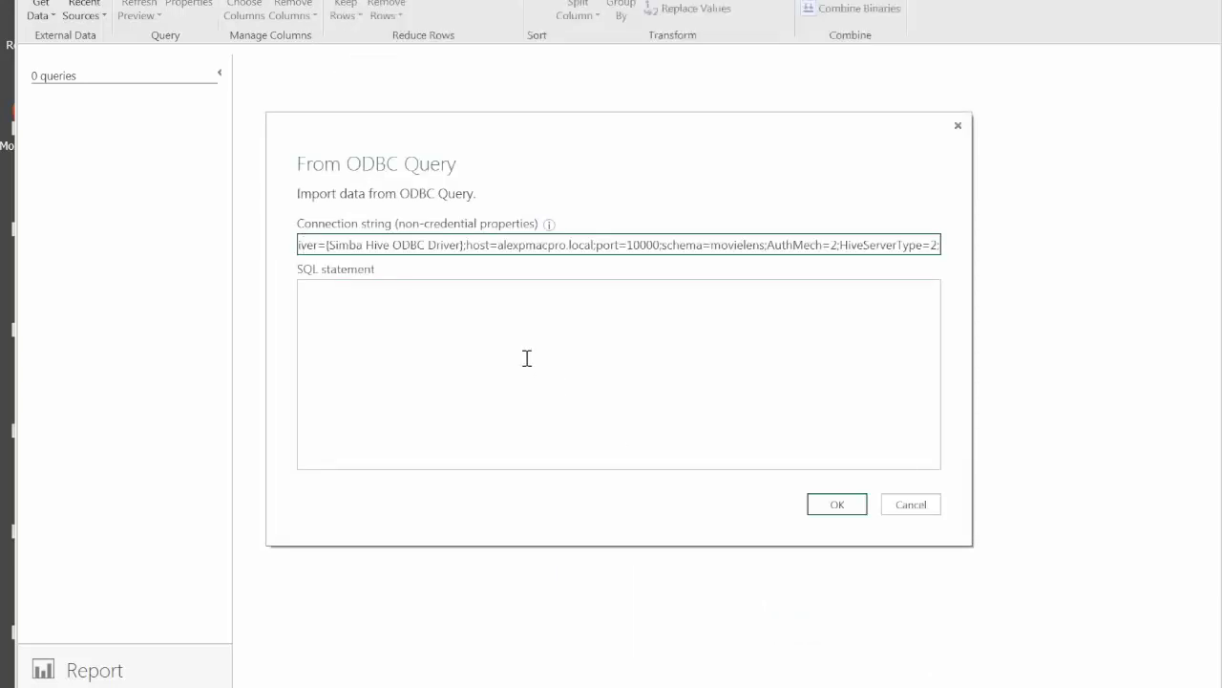
{"action": "type", "text": "Use"}
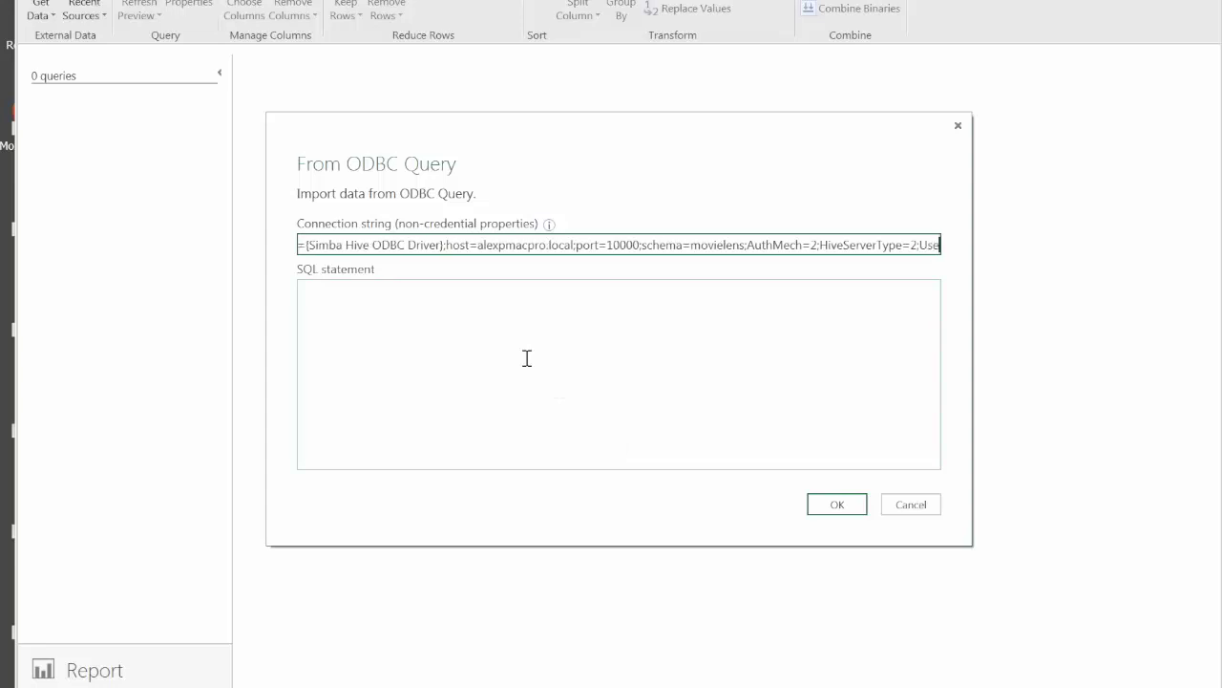
{"action": "type", "text": "Nat"}
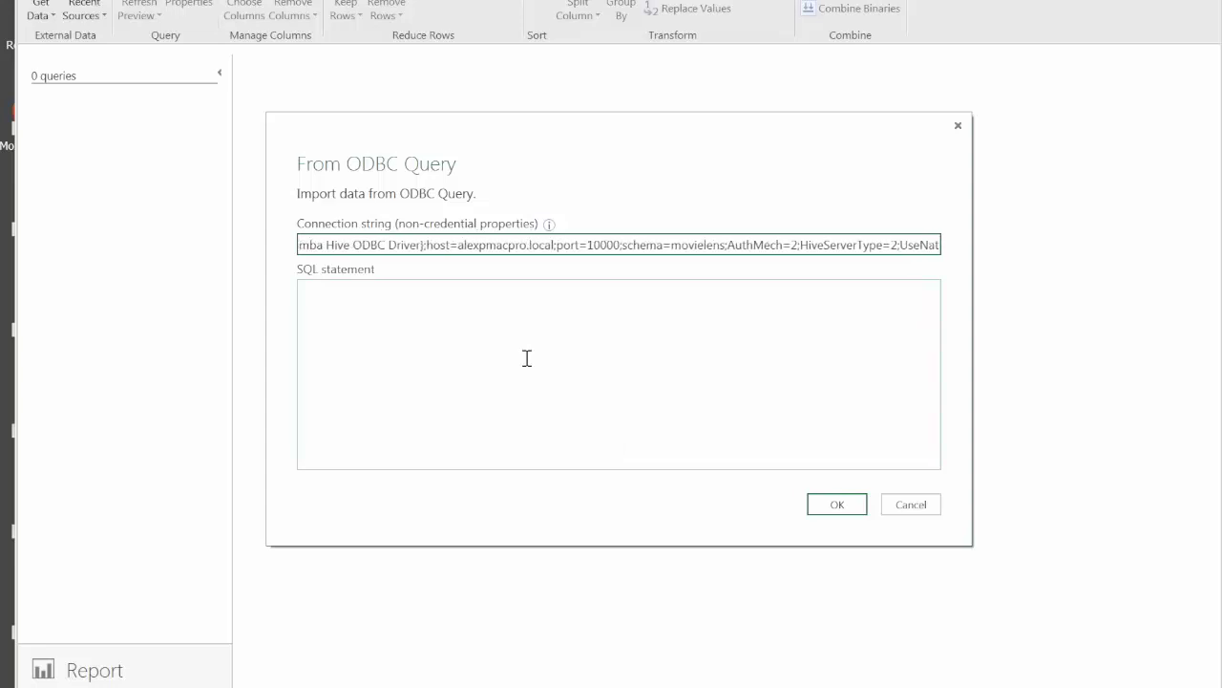
{"action": "type", "text": "iveQuery=1"}
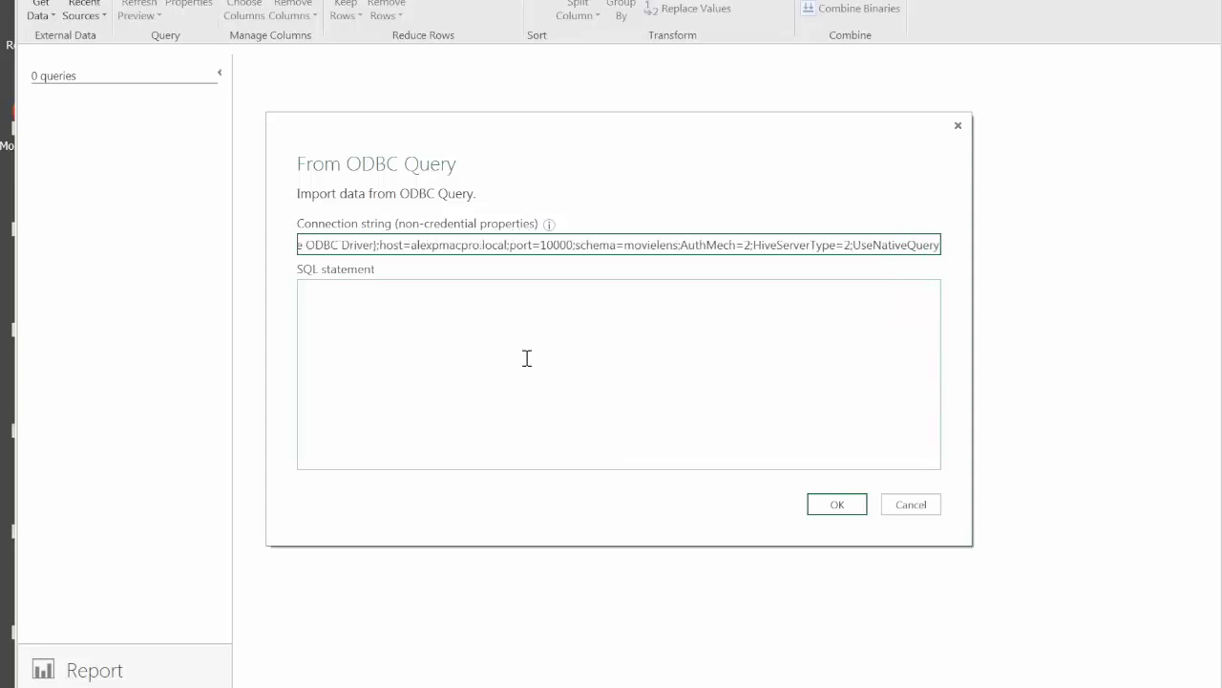
{"action": "left_click", "coordinate": [416, 336]}
{"action": "type", "text": "select "}
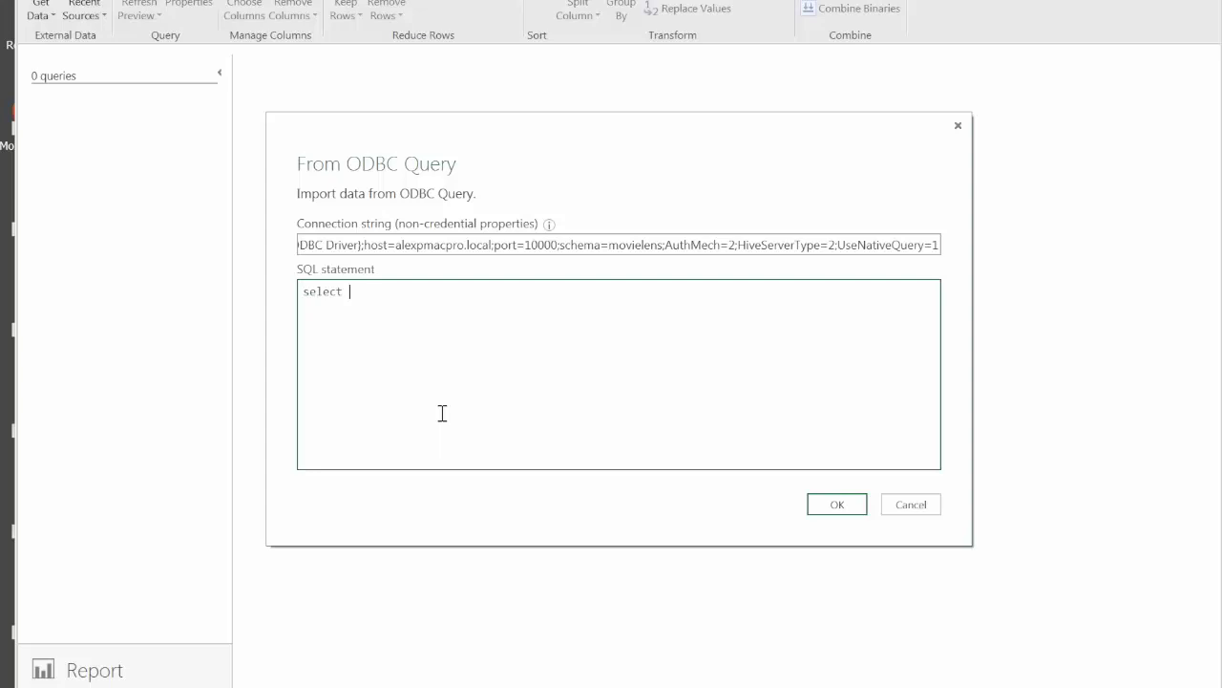
{"action": "type", "text": "* from movies limit 5"}
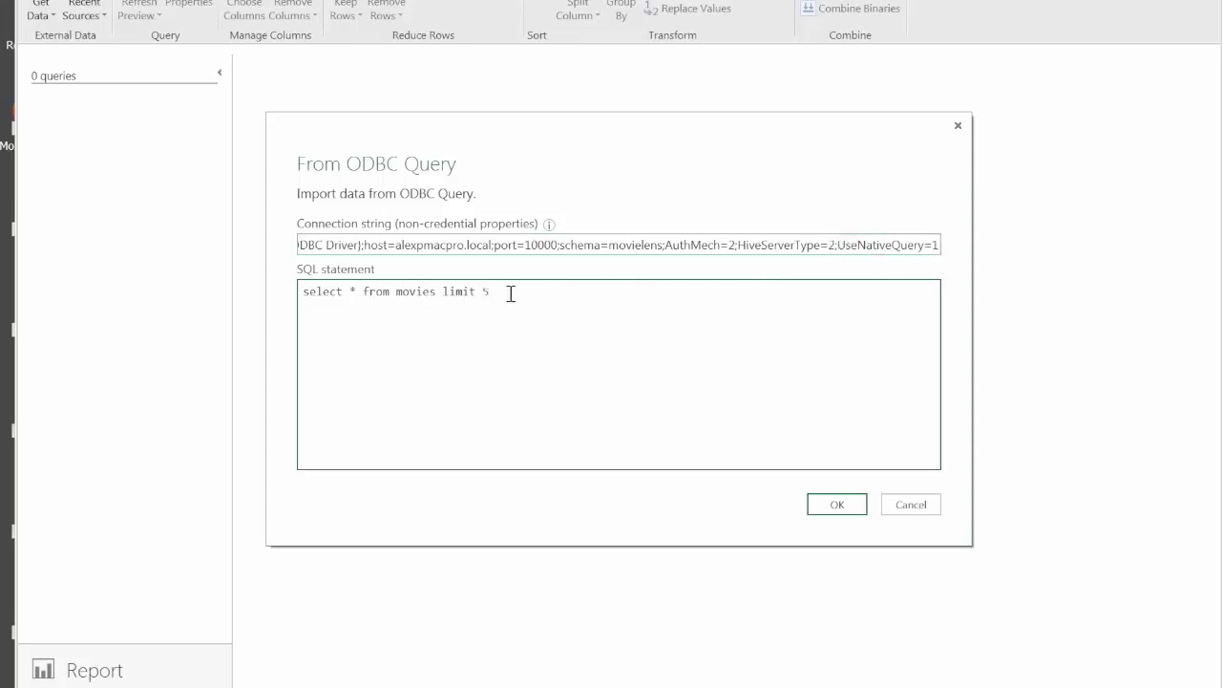
{"action": "left_click", "coordinate": [824, 498]}
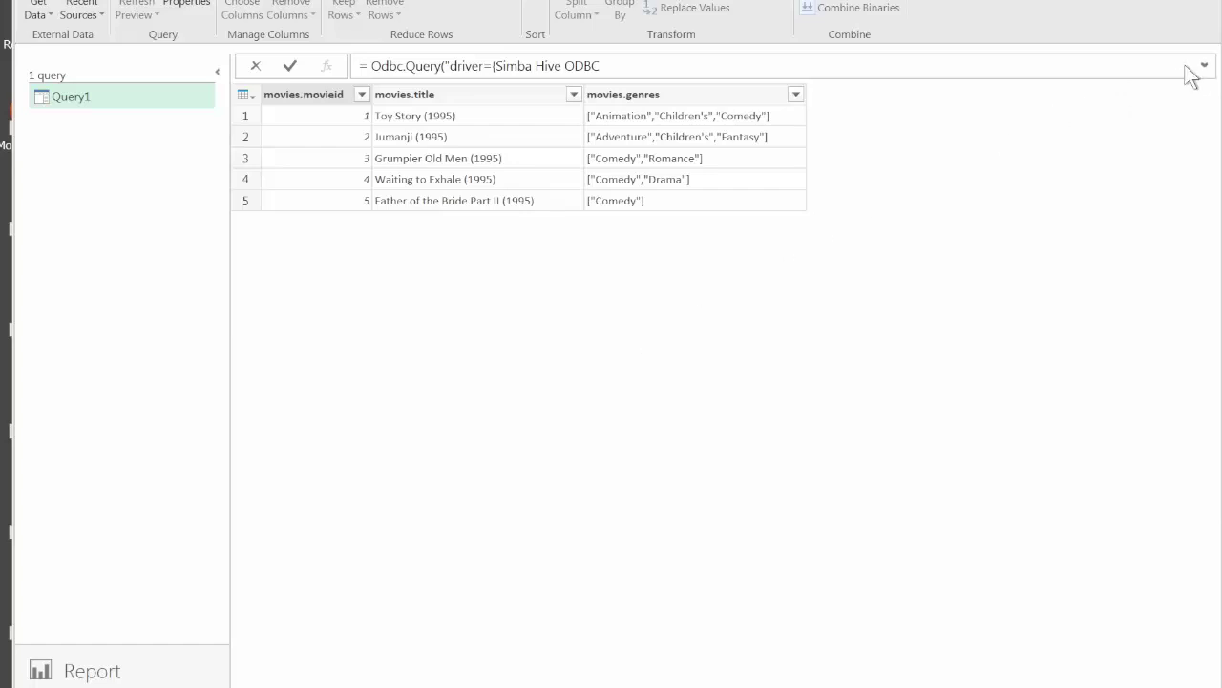
{"action": "left_click", "coordinate": [1202, 65]}
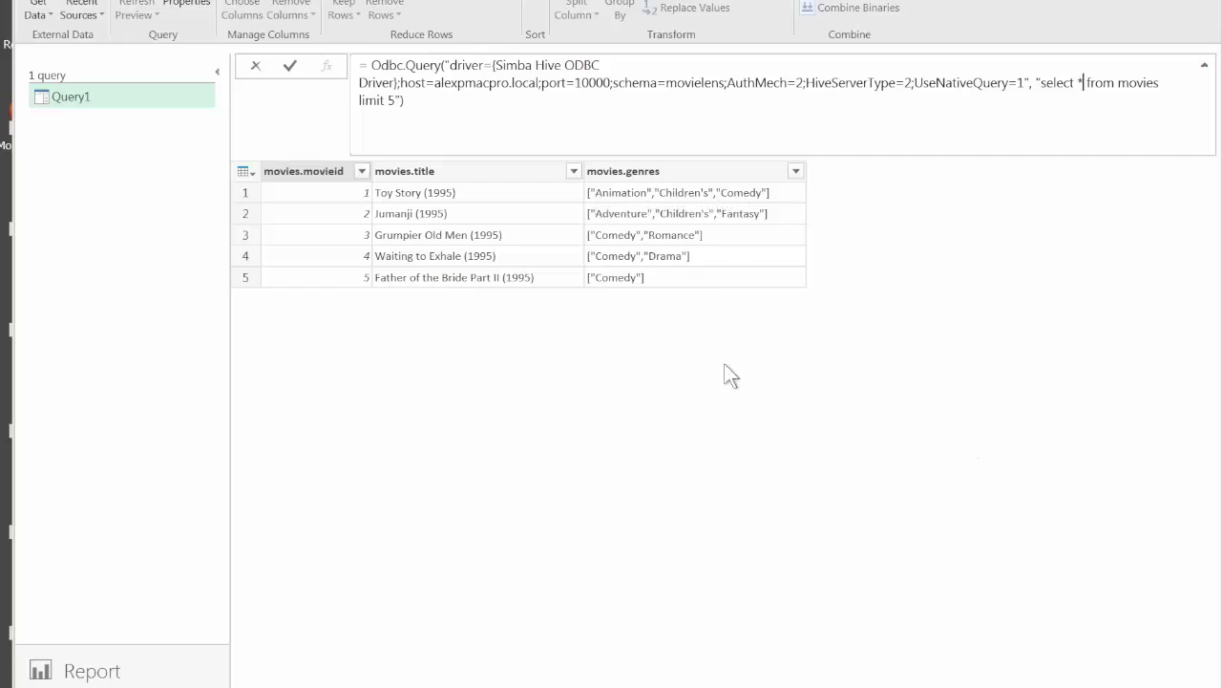
Step: Replace * in the select clause with 'moviesid, title, genres[0]'
{"action": "key", "text": "BackSpace"}
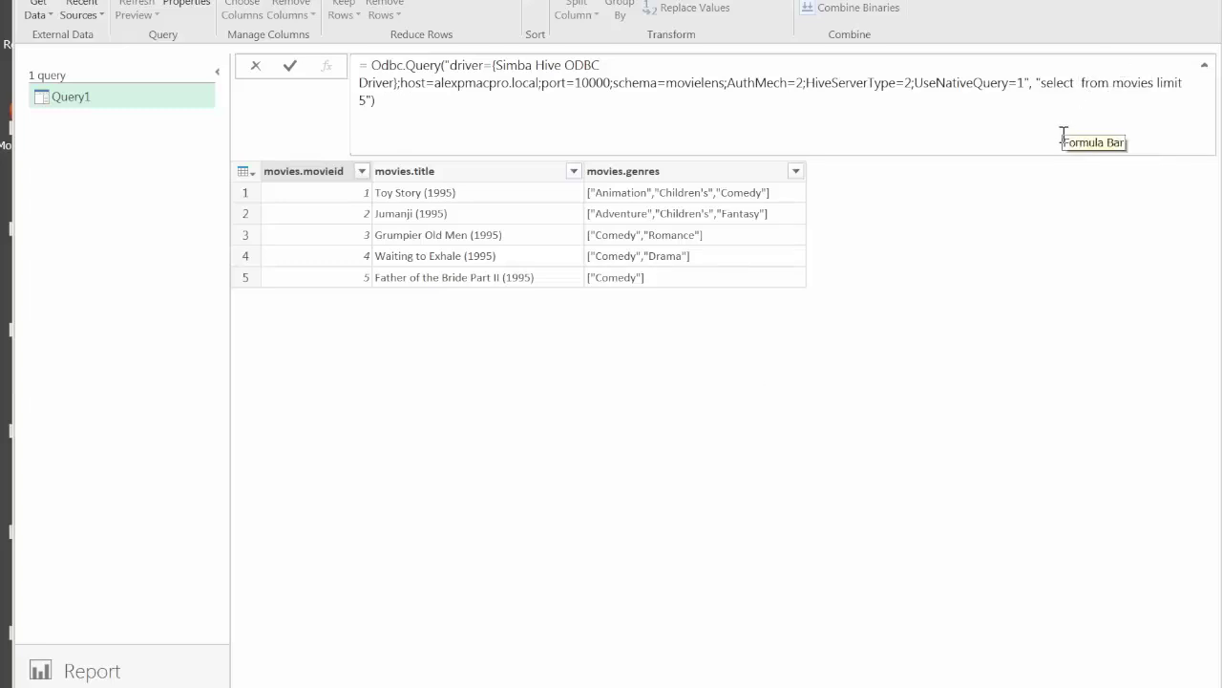
{"action": "type", "text": "move"}
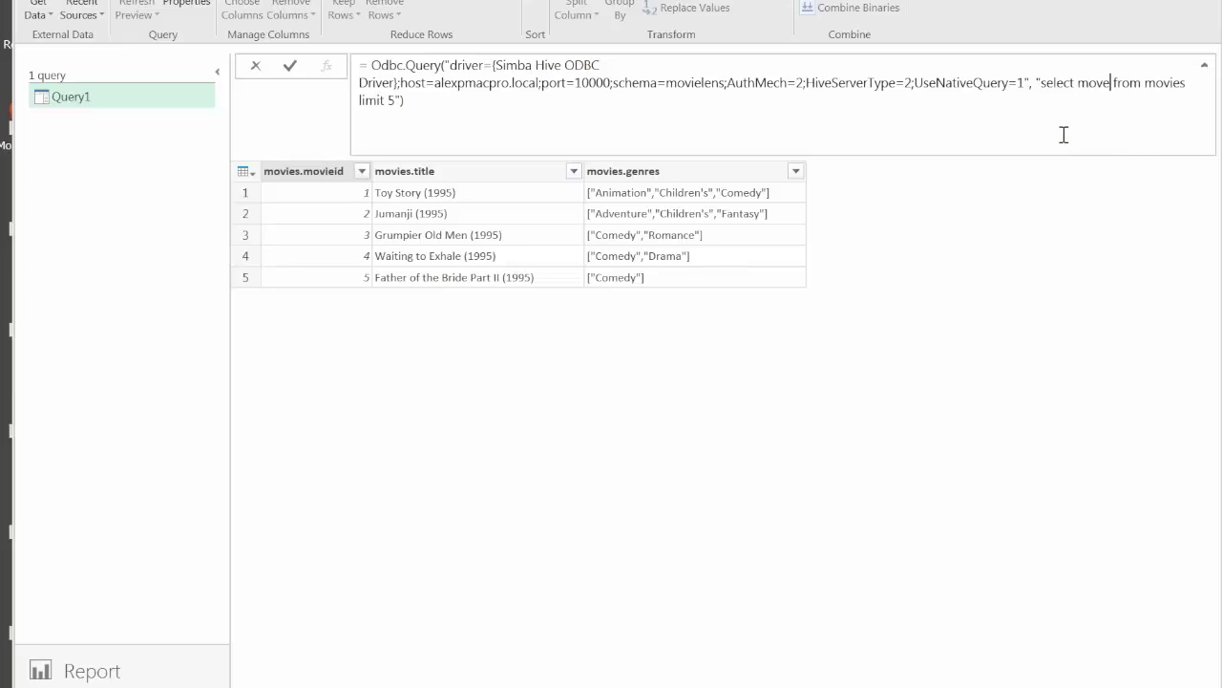
{"action": "key", "text": "BackSpace"}
{"action": "type", "text": "ie"}
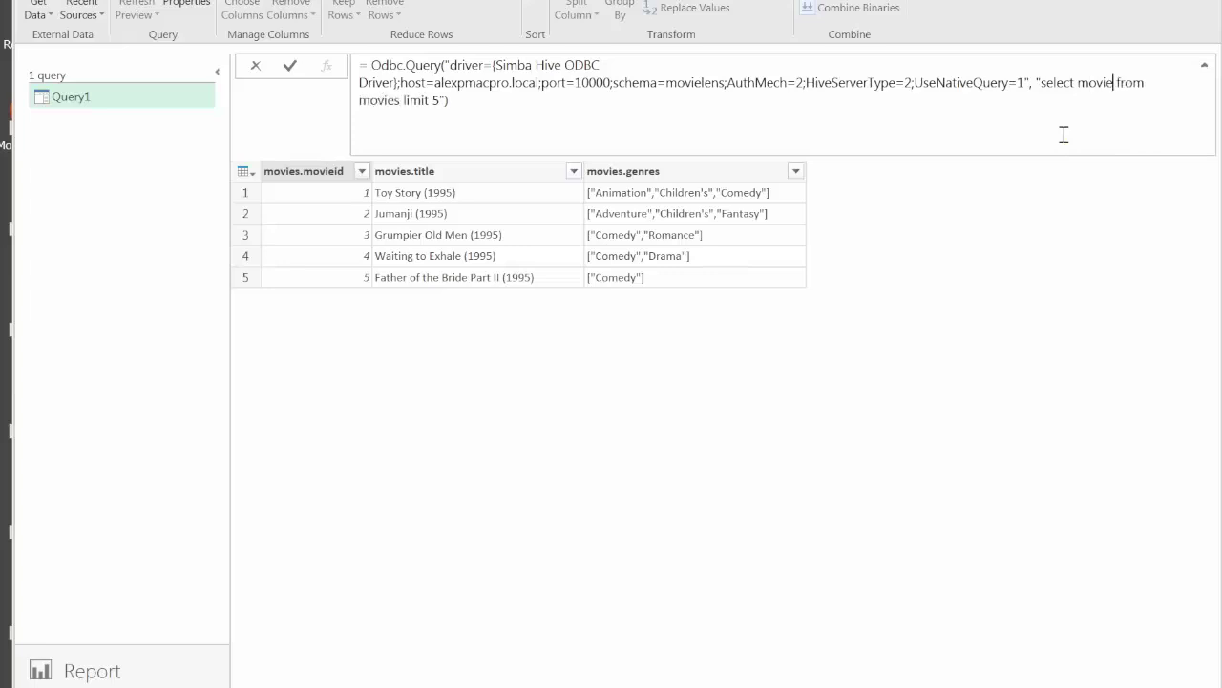
{"action": "type", "text": "sid, title, "}
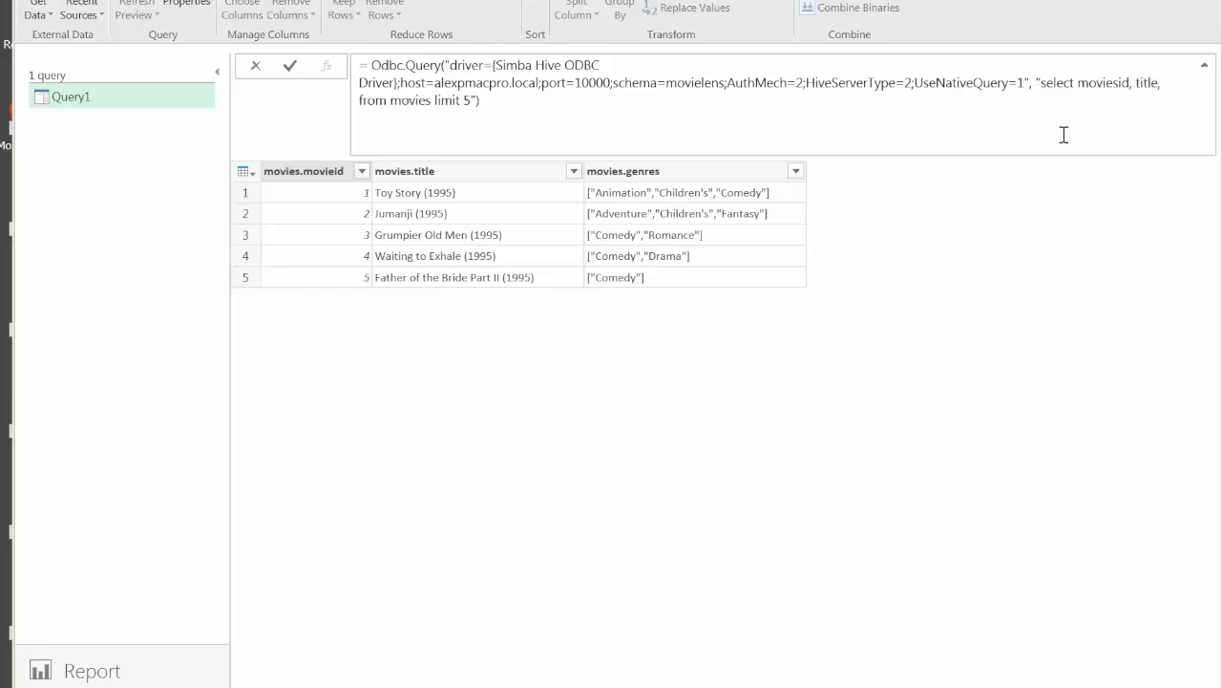
{"action": "type", "text": "genres "}
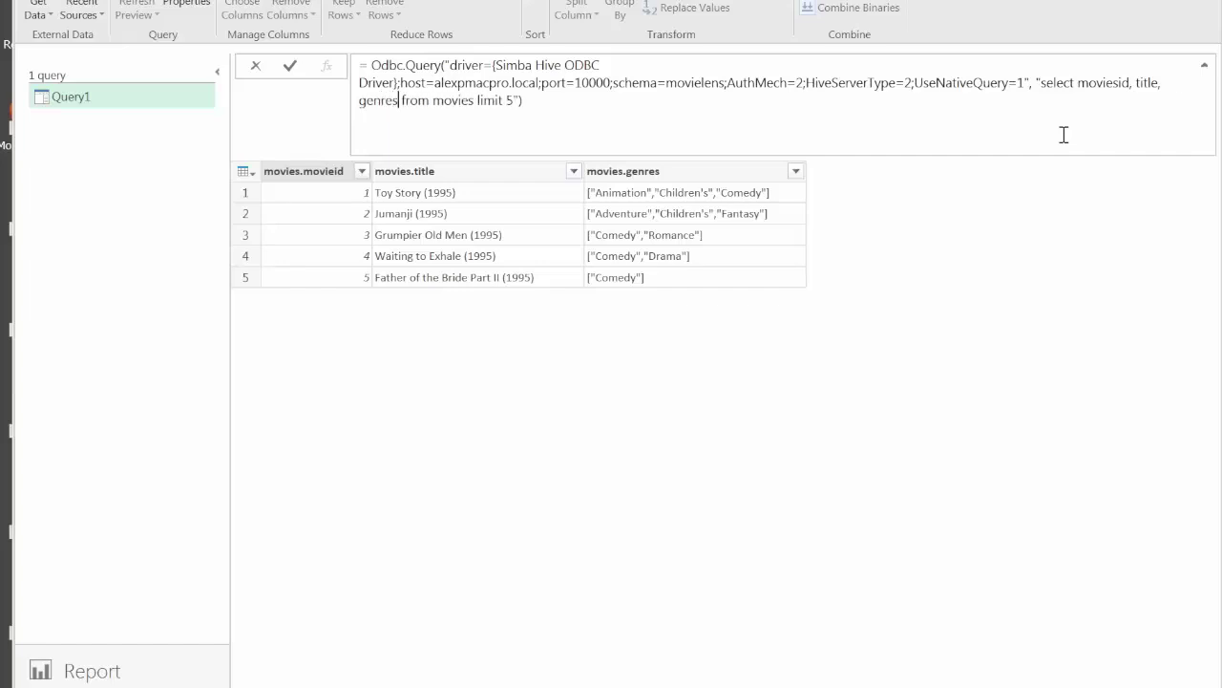
{"action": "type", "text": "[0]"}
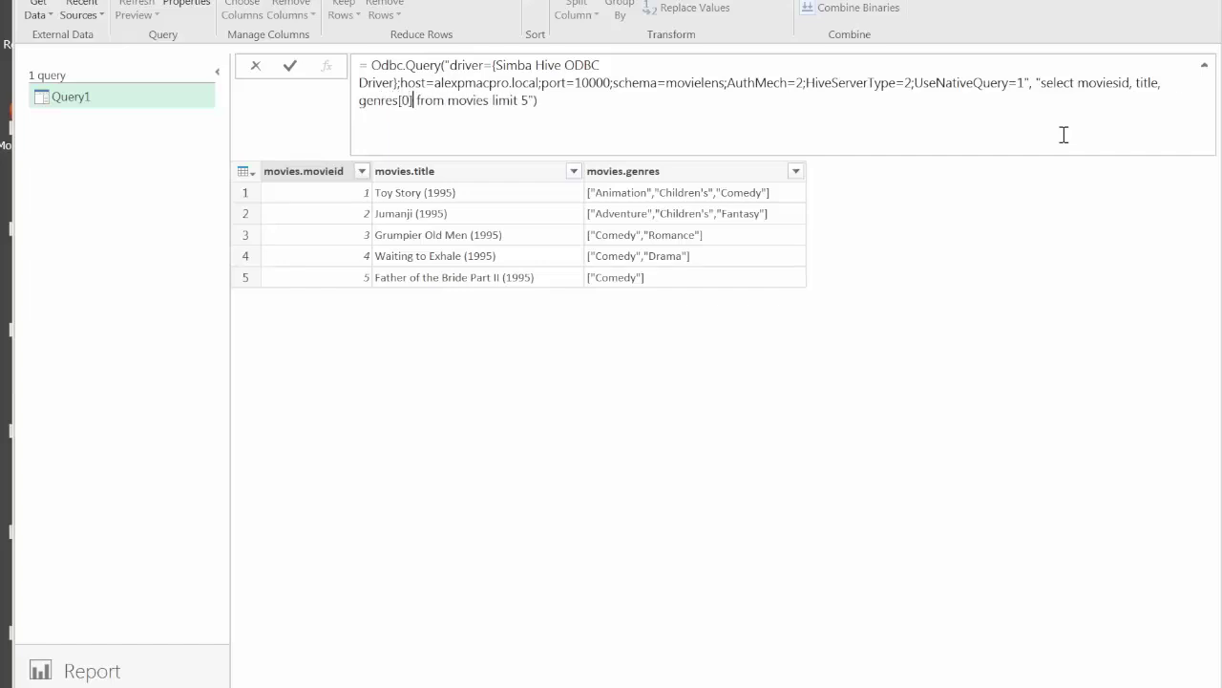
Step: Copy genres[0] and add a genres[1] column after it
{"action": "key", "text": "shift+Left"}
{"action": "key", "text": "shift+Left"}
{"action": "key", "text": "shift+Left"}
{"action": "key", "text": "shift+Left"}
{"action": "key", "text": "shift+Left"}
{"action": "key", "text": "shift+Left"}
{"action": "key", "text": "shift+Left"}
{"action": "key", "text": "shift+Left"}
{"action": "key", "text": "shift+Left"}
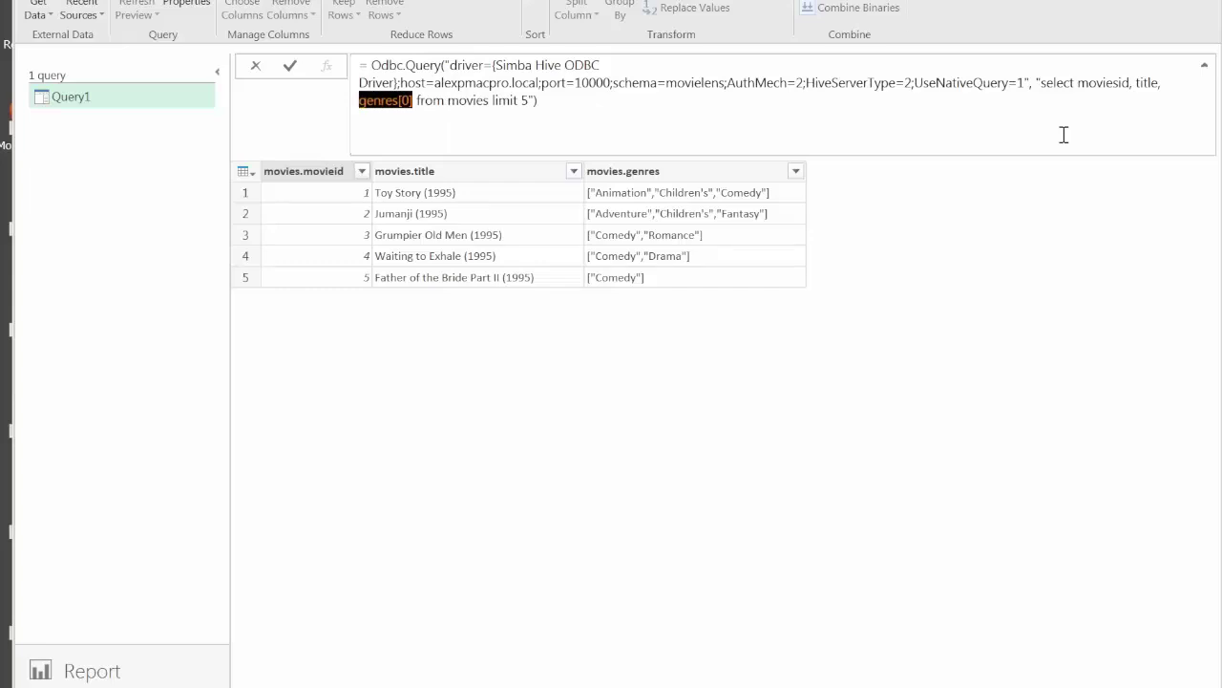
{"action": "key", "text": "Right"}
{"action": "key", "text": "shift+Left"}
{"action": "key", "text": "shift+Left"}
{"action": "key", "text": "shift+Left"}
{"action": "key", "text": "shift+Left"}
{"action": "key", "text": "shift+Left"}
{"action": "key", "text": "shift+Left"}
{"action": "key", "text": "shift+Left"}
{"action": "key", "text": "shift+Left"}
{"action": "key", "text": "shift+Left"}
{"action": "key", "text": "ctrl+c"}
{"action": "key", "text": "Right"}
{"action": "type", "text": ","}
{"action": "key", "text": "ctrl+v"}
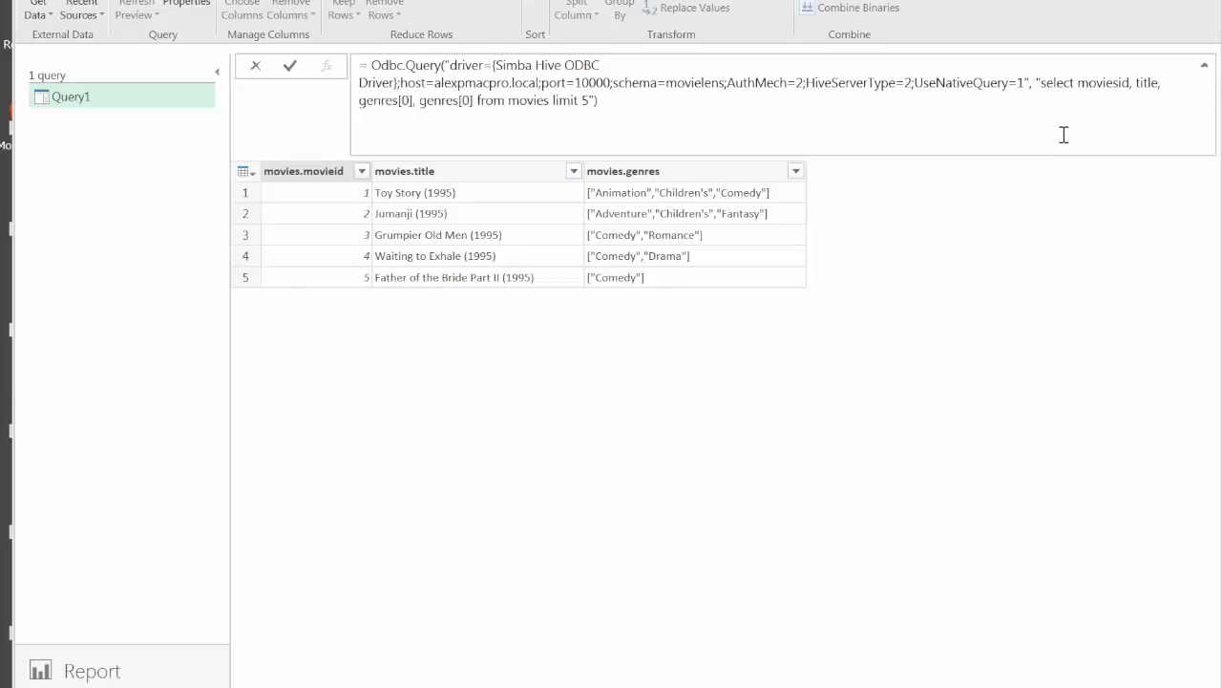
{"action": "key", "text": "Left"}
{"action": "key", "text": "BackSpace"}
{"action": "type", "text": "1"}
{"action": "key", "text": "Right"}
Step: Add genres[2] and genres[3] columns to the select list
{"action": "type", "text": ","}
{"action": "key", "text": "ctrl+v"}
{"action": "key", "text": "Left"}
{"action": "key", "text": "BackSpace"}
{"action": "type", "text": "2"}
{"action": "key", "text": "Right"}
{"action": "type", "text": ","}
{"action": "key", "text": "ctrl+v"}
{"action": "key", "text": "Left"}
{"action": "key", "text": "BackSpace"}
{"action": "type", "text": "3]"}
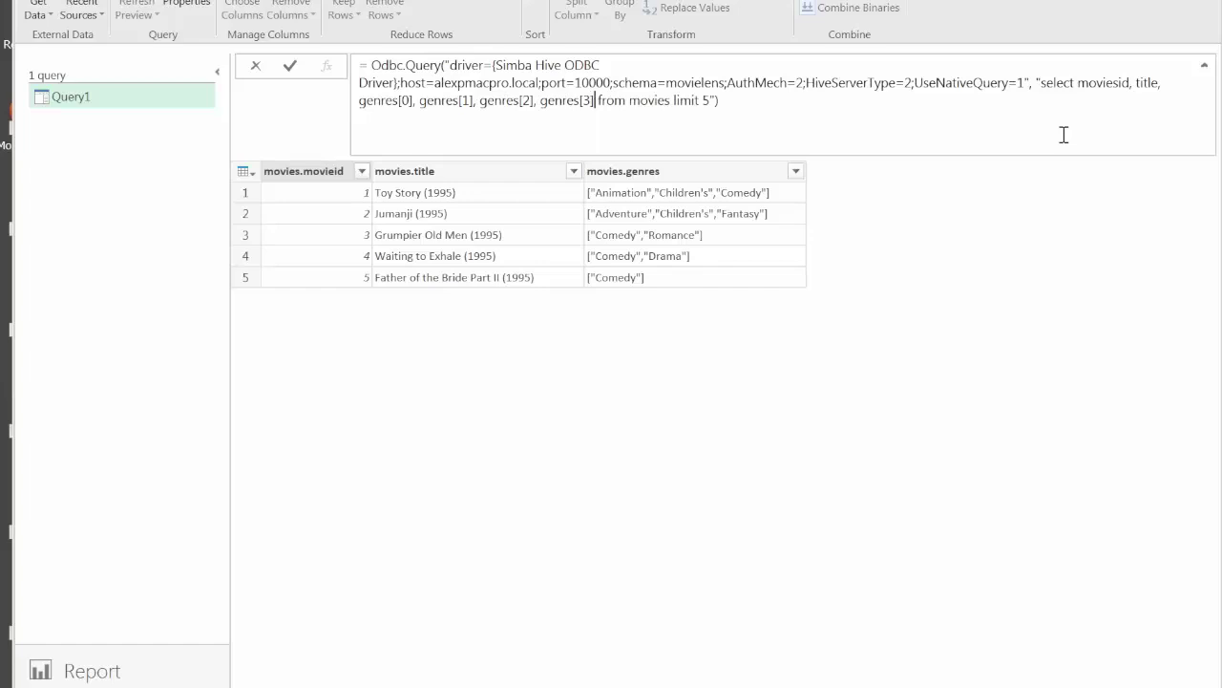
{"action": "type", "text": ","}
Step: Add genres[5] before the from clause and run the query, which fails on 'moviesid'
{"action": "key", "text": "ctrl+v"}
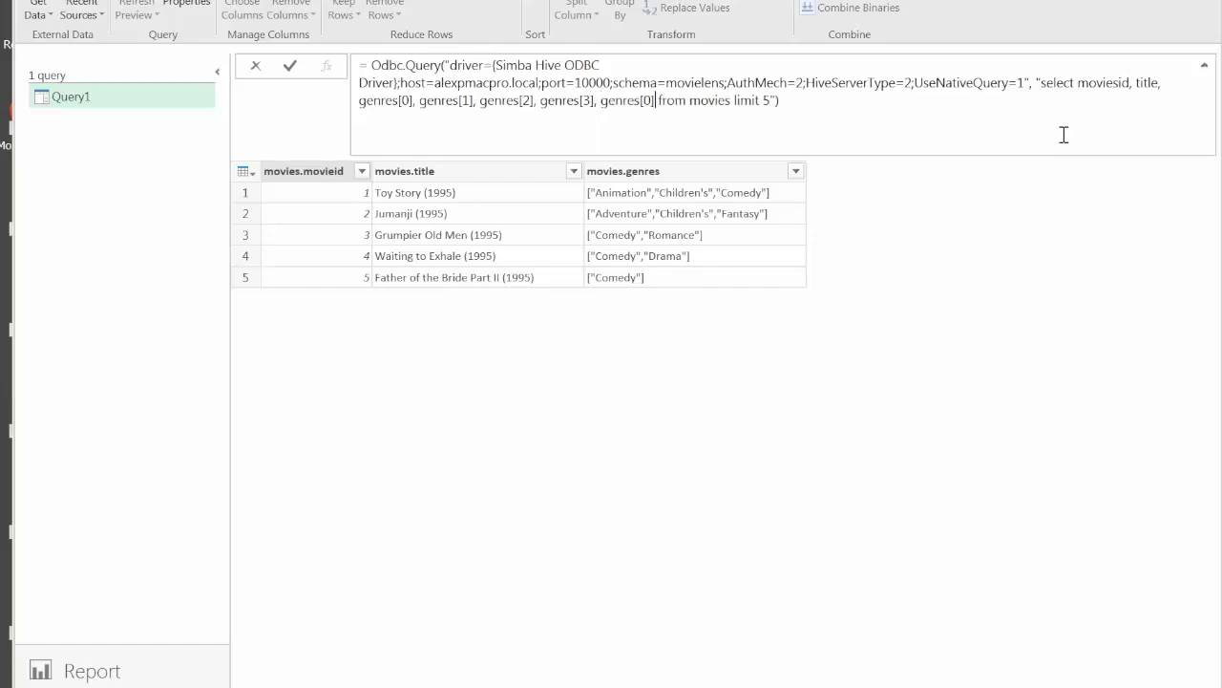
{"action": "key", "text": "Left"}
{"action": "key", "text": "BackSpace"}
{"action": "type", "text": "5"}
{"action": "key", "text": "Return"}
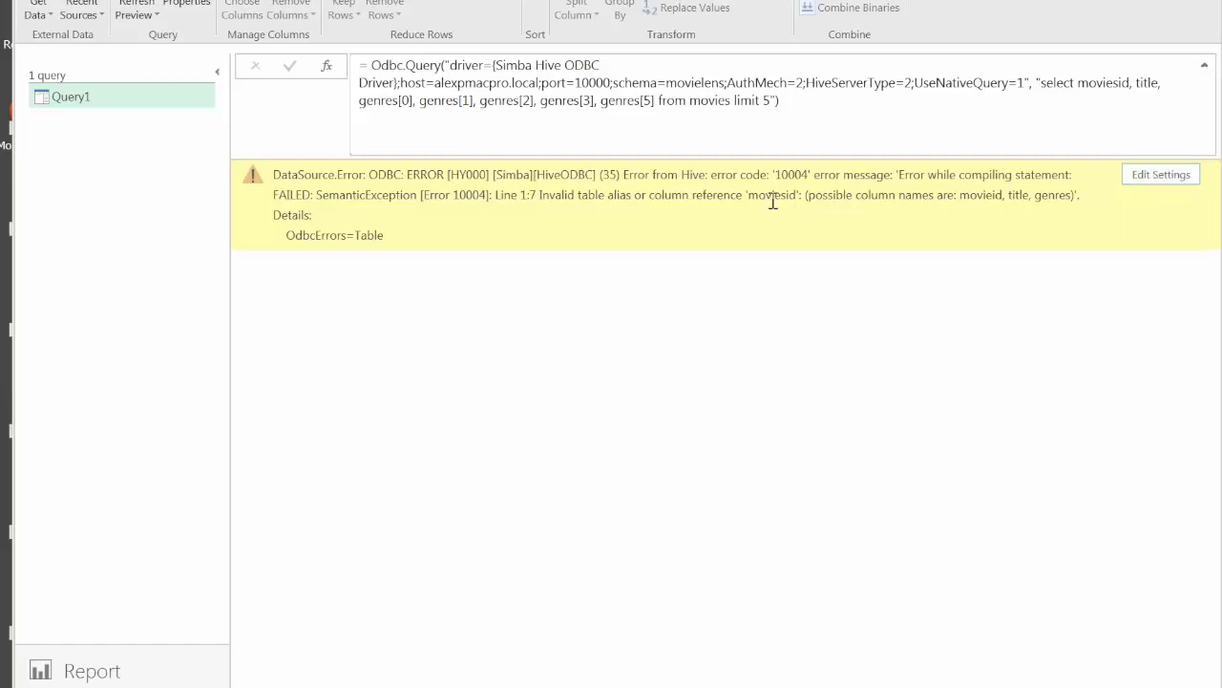
Step: In the ODBC query settings, change 'moviesid' to 'movieid' in the SQL statement and apply
{"action": "left_click", "coordinate": [1136, 173]}
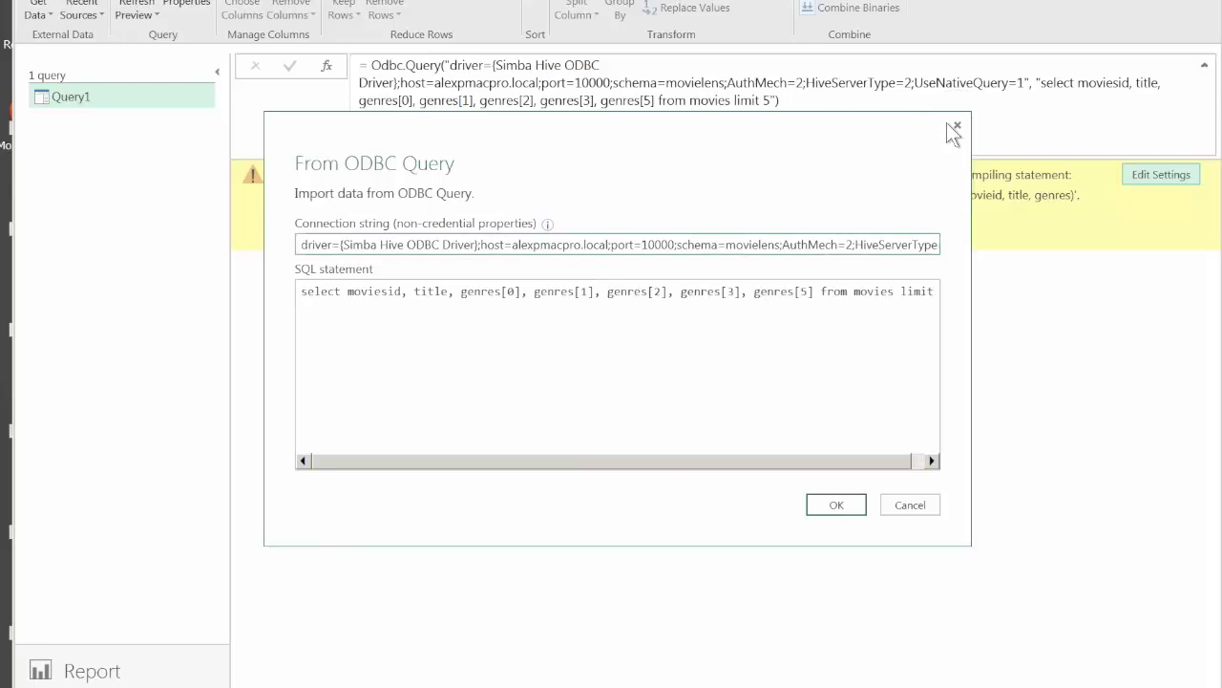
{"action": "left_click", "coordinate": [391, 292]}
{"action": "key", "text": "BackSpace"}
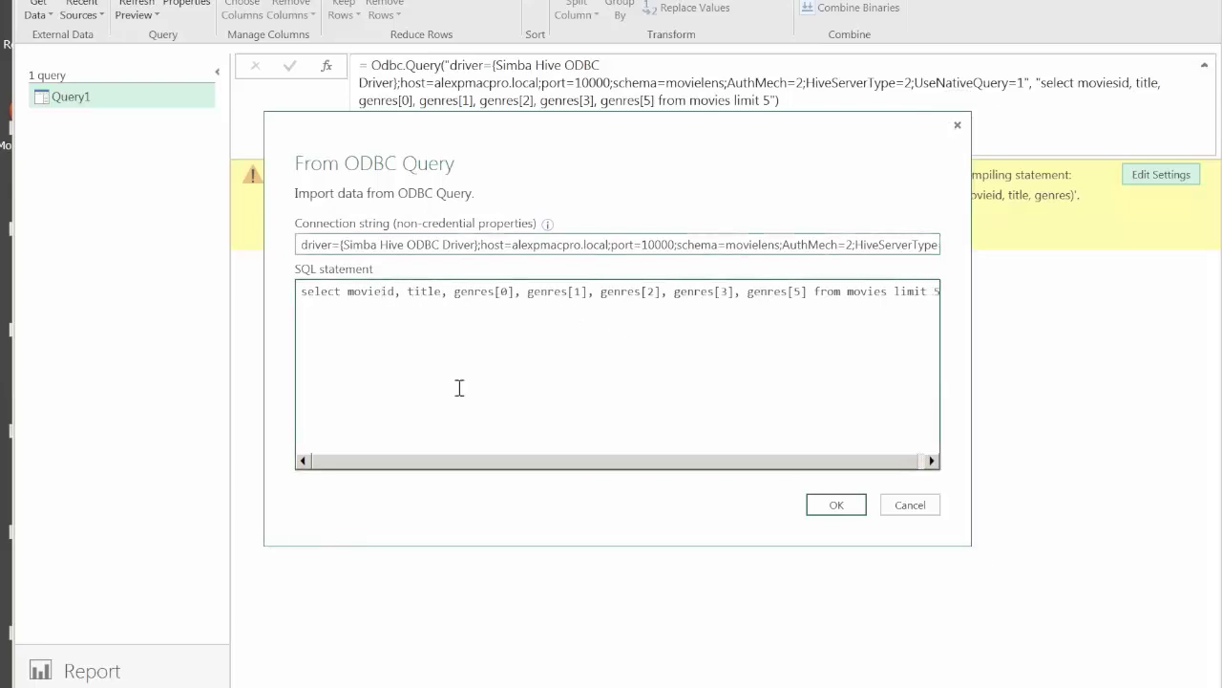
{"action": "key", "text": "Return"}
{"action": "key", "text": "BackSpace"}
{"action": "left_click", "coordinate": [817, 500]}
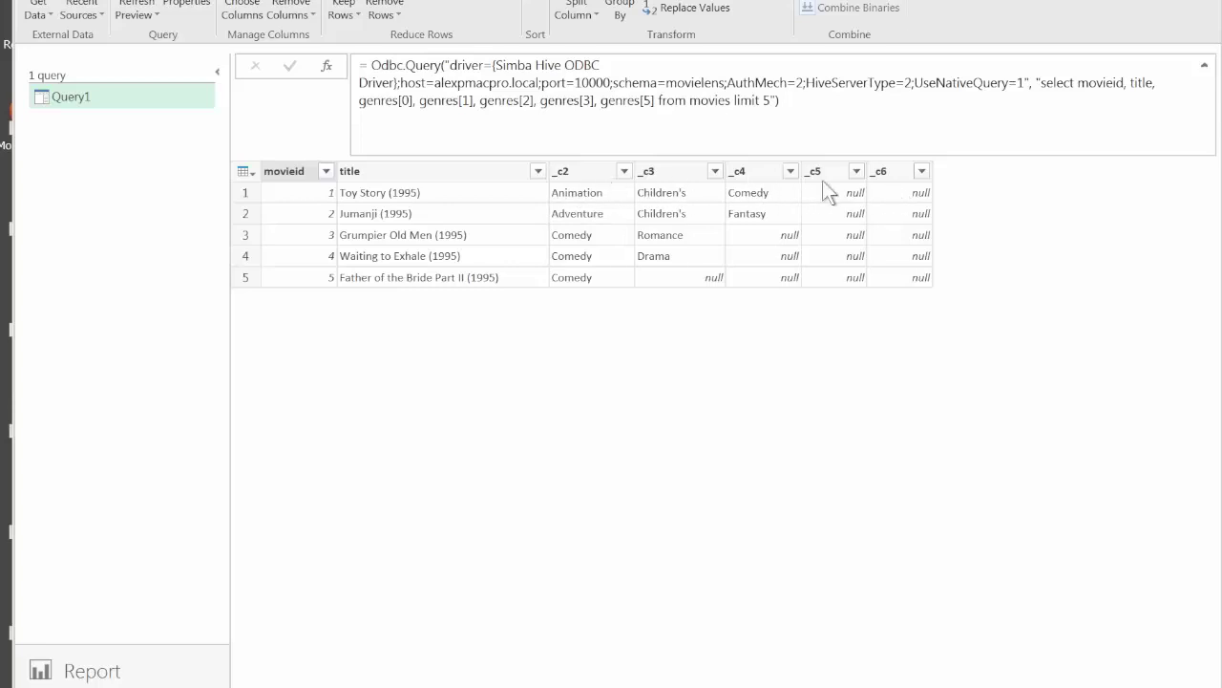
{"action": "left_click", "coordinate": [582, 171]}
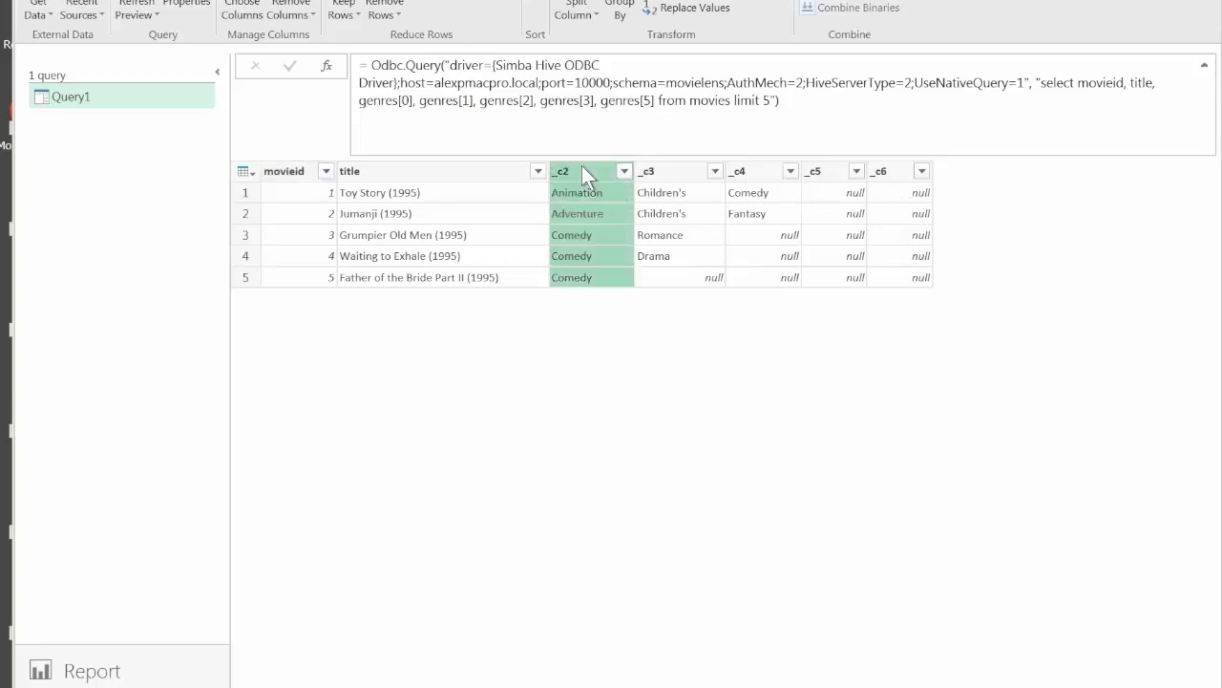
{"action": "left_click", "coordinate": [667, 171]}
{"action": "left_click", "coordinate": [756, 171]}
{"action": "left_click", "coordinate": [825, 171]}
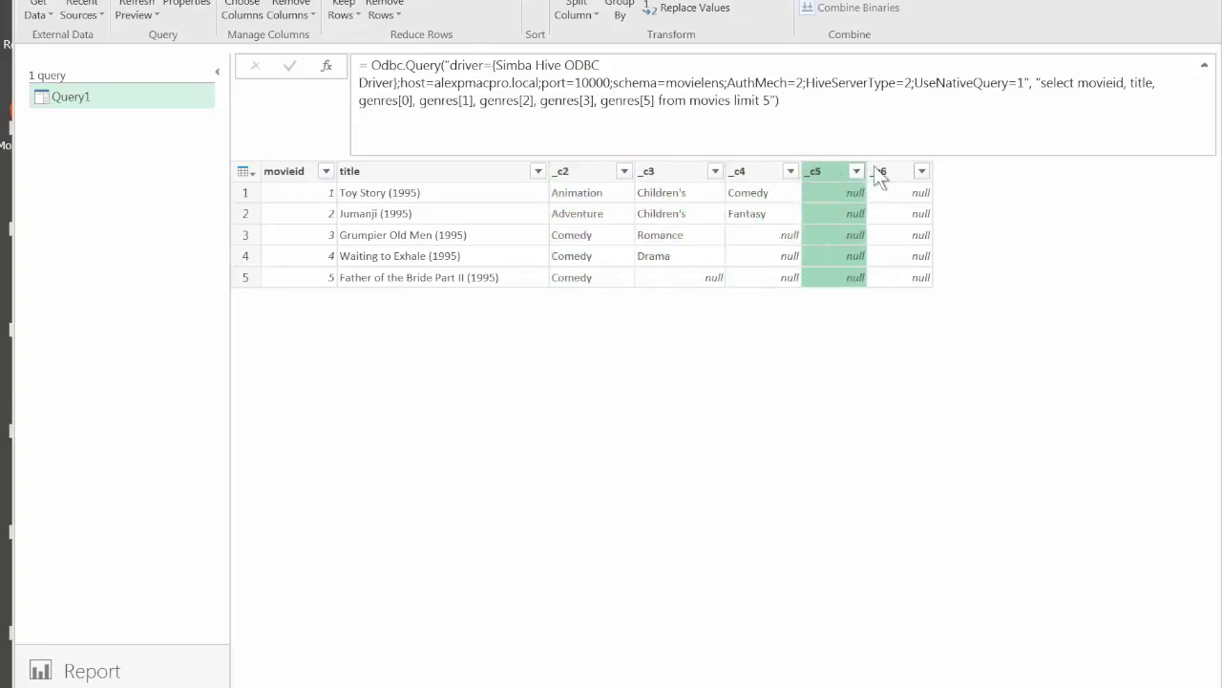
{"action": "left_click", "coordinate": [874, 171]}
{"action": "left_click", "coordinate": [567, 170]}
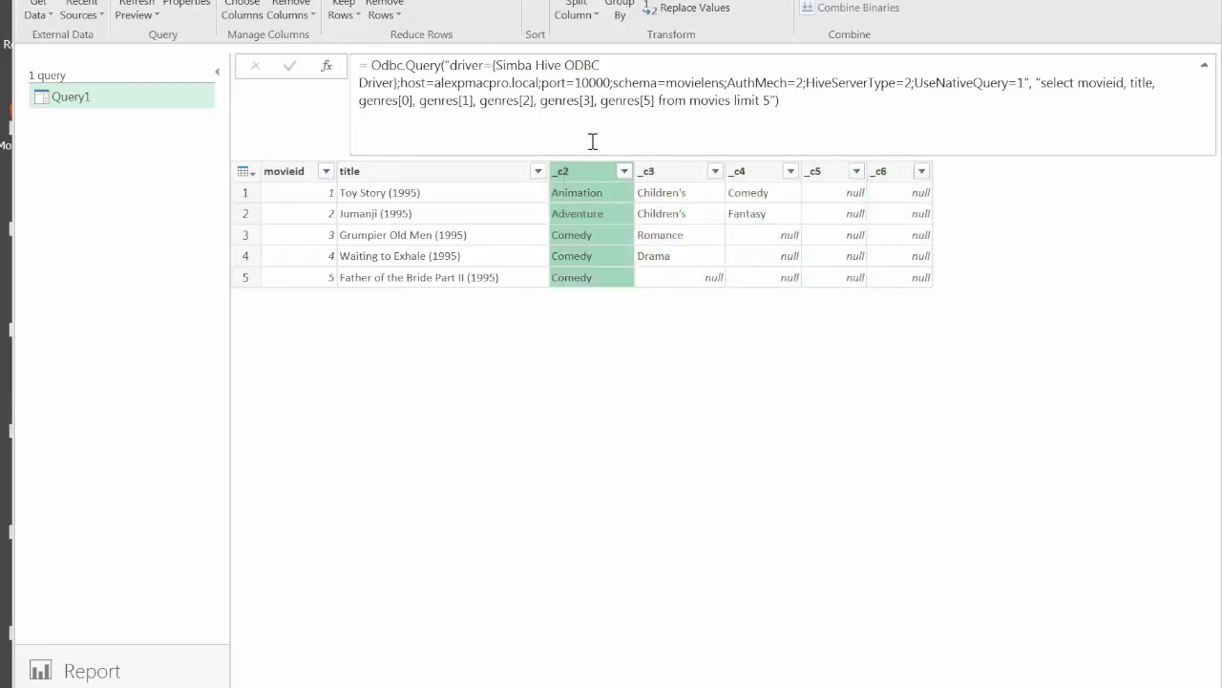
{"action": "left_click", "coordinate": [408, 103]}
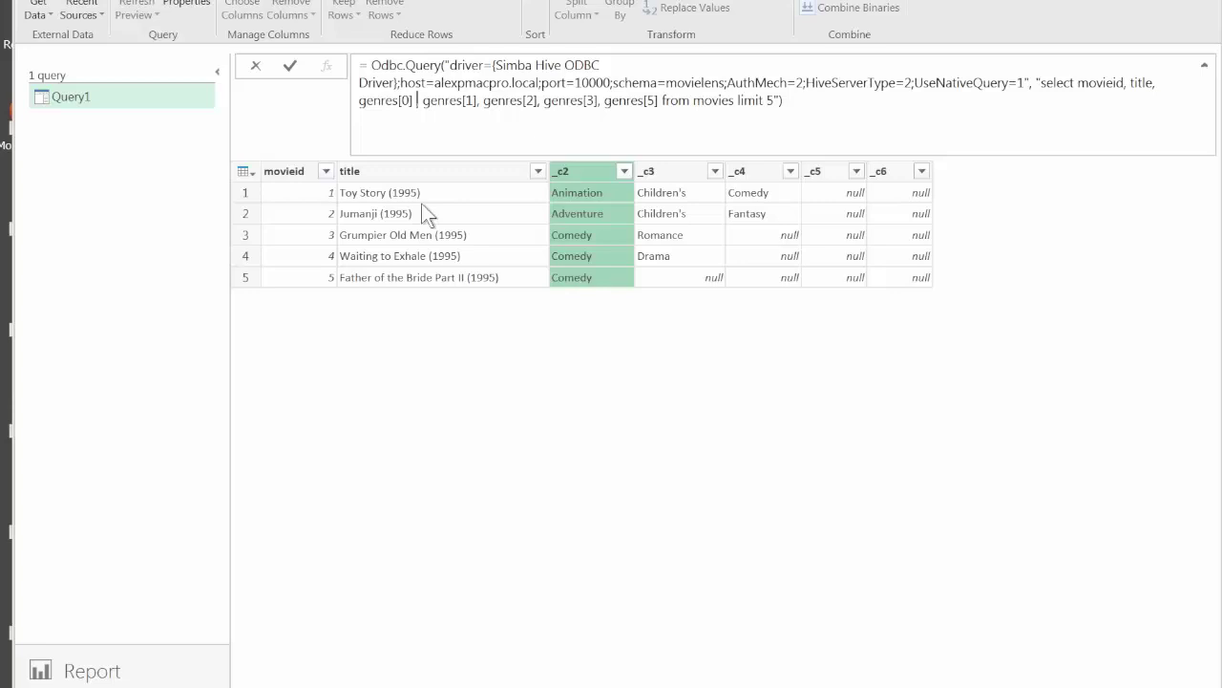
Step: Alias genres[0]–genres[5] as g1 to g5 and delete the 'limit 5' clause
{"action": "key", "text": "Delete"}
{"action": "type", "text": "g1,"}
{"action": "key", "text": "Right"}
{"action": "key", "text": "Right"}
{"action": "key", "text": "Right"}
{"action": "key", "text": "Right"}
{"action": "key", "text": "Right"}
{"action": "key", "text": "Right"}
{"action": "key", "text": "Right"}
{"action": "key", "text": "Right"}
{"action": "key", "text": "Right"}
{"action": "key", "text": "Right"}
{"action": "key", "text": "Delete"}
{"action": "type", "text": "g2,"}
{"action": "key", "text": "Right"}
{"action": "key", "text": "Right"}
{"action": "key", "text": "Right"}
{"action": "key", "text": "Right"}
{"action": "key", "text": "Right"}
{"action": "key", "text": "Right"}
{"action": "key", "text": "Right"}
{"action": "key", "text": "Right"}
{"action": "key", "text": "Right"}
{"action": "key", "text": "Right"}
{"action": "type", "text": "g3"}
{"action": "key", "text": "Right"}
{"action": "key", "text": "Right"}
{"action": "key", "text": "Right"}
{"action": "key", "text": "Right"}
{"action": "key", "text": "Right"}
{"action": "key", "text": "Right"}
{"action": "key", "text": "Right"}
{"action": "key", "text": "Right"}
{"action": "key", "text": "Right"}
{"action": "key", "text": "Right"}
{"action": "type", "text": "g4"}
{"action": "key", "text": "Right"}
{"action": "key", "text": "Right"}
{"action": "key", "text": "Right"}
{"action": "key", "text": "Right"}
{"action": "key", "text": "Right"}
{"action": "key", "text": "Right"}
{"action": "key", "text": "Right"}
{"action": "key", "text": "Right"}
{"action": "key", "text": "Right"}
{"action": "key", "text": "Right"}
{"action": "key", "text": "Right"}
{"action": "key", "text": "Right"}
{"action": "type", "text": "g5"}
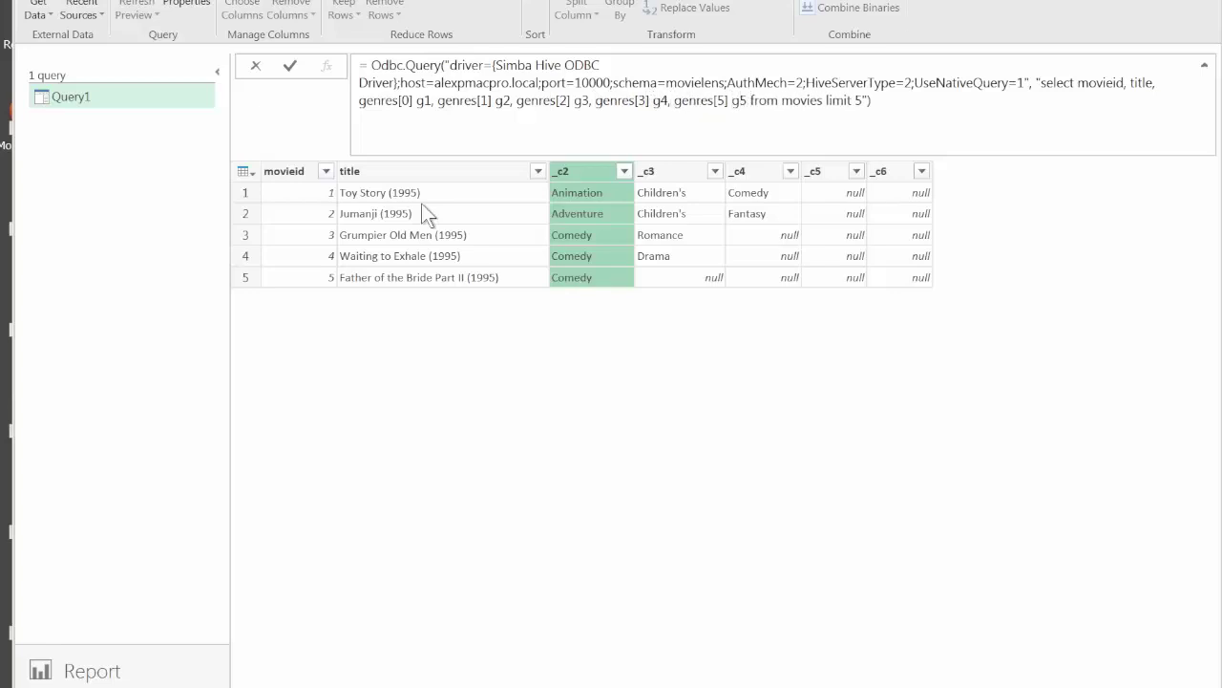
{"action": "key", "text": "Right"}
{"action": "key", "text": "Right"}
{"action": "key", "text": "Right"}
{"action": "key", "text": "Right"}
{"action": "key", "text": "Right"}
{"action": "key", "text": "Right"}
{"action": "key", "text": "Right"}
{"action": "key", "text": "Right"}
{"action": "key", "text": "Right"}
{"action": "key", "text": "Right"}
{"action": "key", "text": "Right"}
{"action": "key", "text": "Right"}
{"action": "key", "text": "Right"}
{"action": "key", "text": "Right"}
{"action": "key", "text": "Right"}
{"action": "key", "text": "Right"}
{"action": "key", "text": "Right"}
{"action": "key", "text": "Right"}
{"action": "key", "text": "Right"}
{"action": "key", "text": "BackSpace"}
{"action": "key", "text": "BackSpace"}
{"action": "key", "text": "BackSpace"}
{"action": "key", "text": "BackSpace"}
{"action": "key", "text": "BackSpace"}
{"action": "key", "text": "BackSpace"}
{"action": "key", "text": "BackSpace"}
{"action": "key", "text": "BackSpace"}
Step: Commit the g1–g5 query to preview all movies and collapse the formula bar to one line
{"action": "key", "text": "Return"}
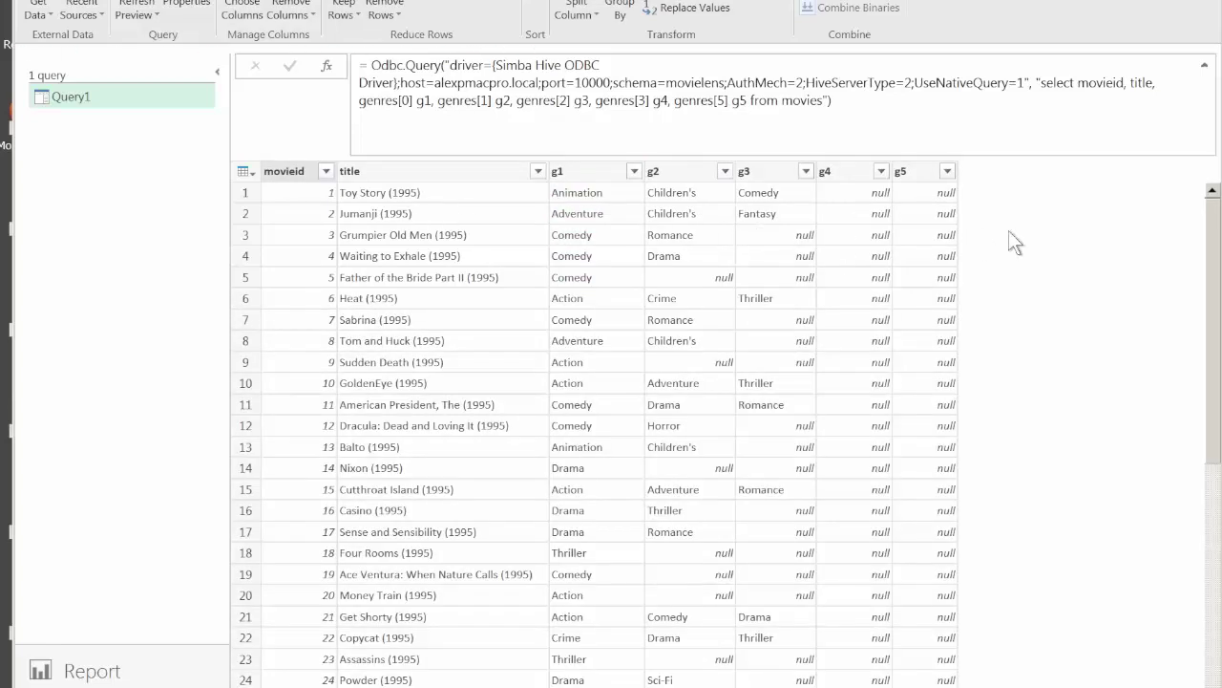
{"action": "left_click", "coordinate": [1205, 64]}
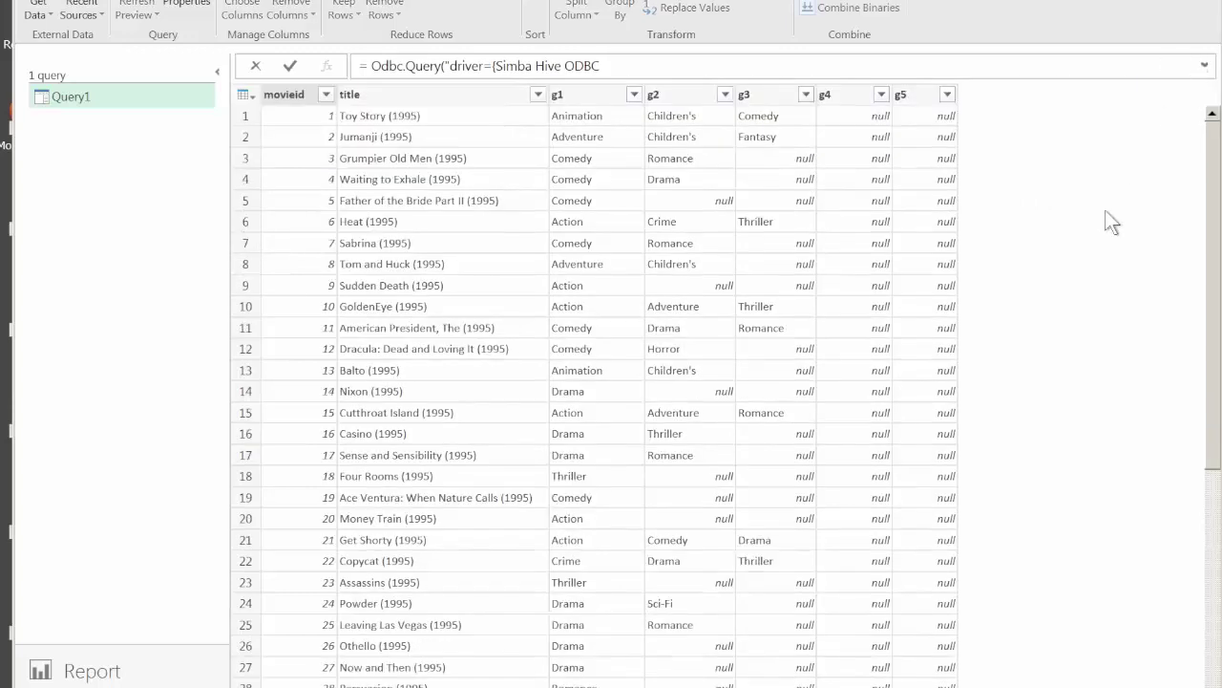